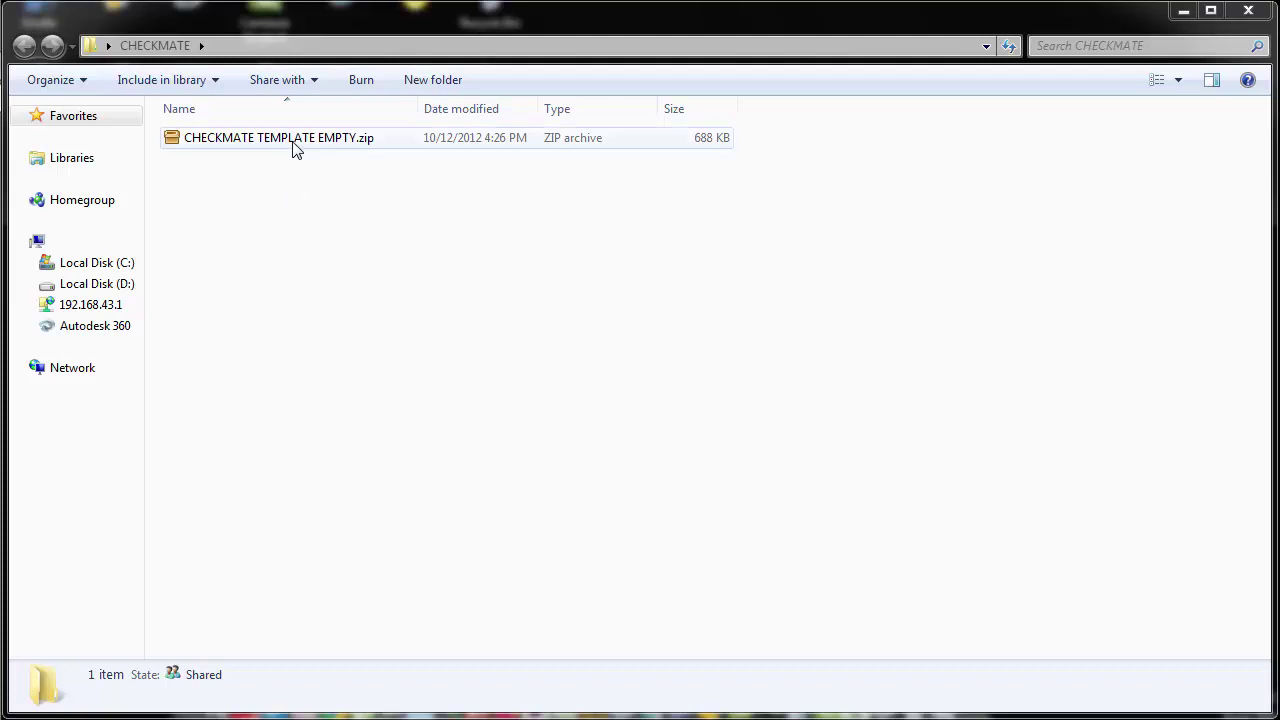
Extract CHECKMATE TEMPLATE EMPTY.zip in place to get CHECKMATE TEMPLATE EMPTY.xlsm.
right_click(293, 147)
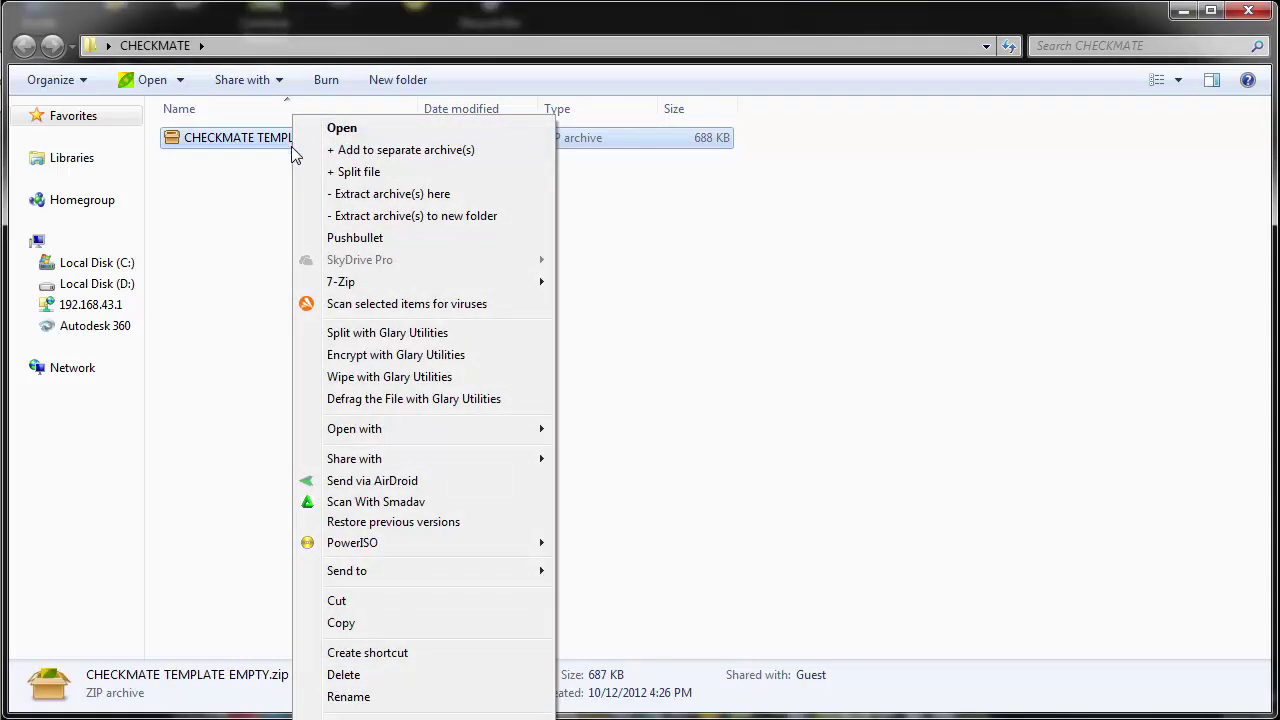
left_click(361, 196)
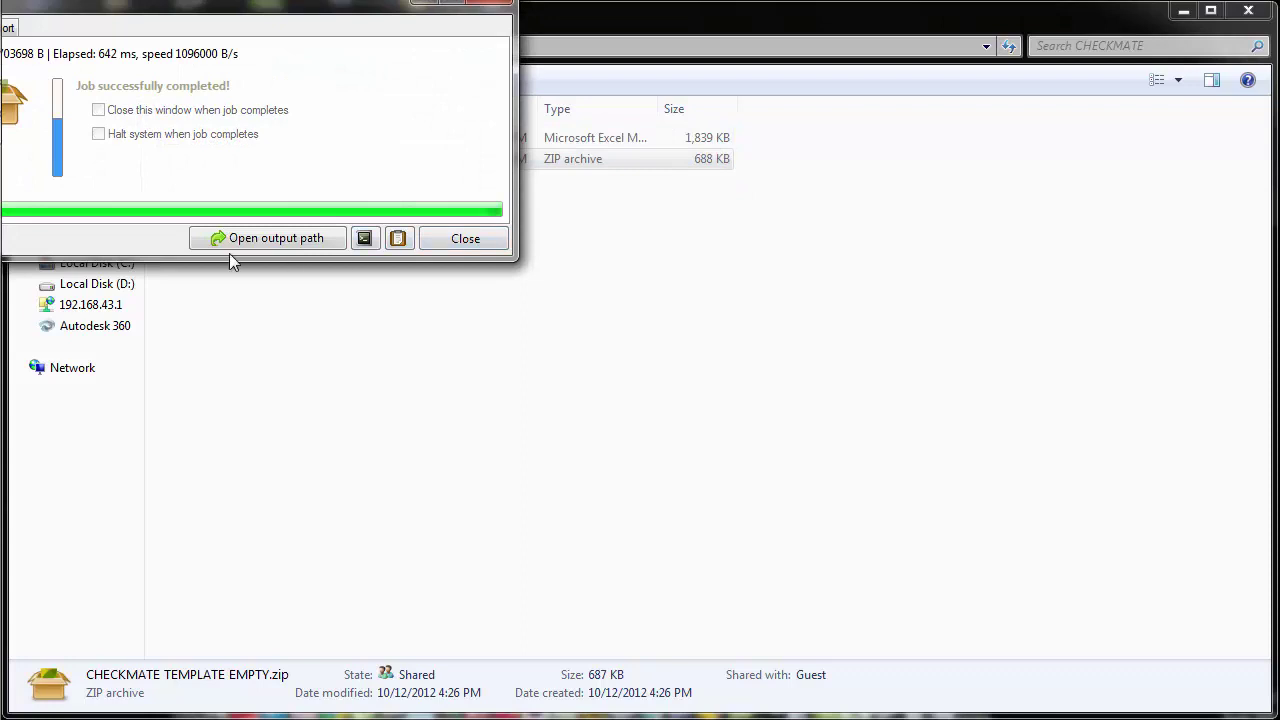
left_click(461, 239)
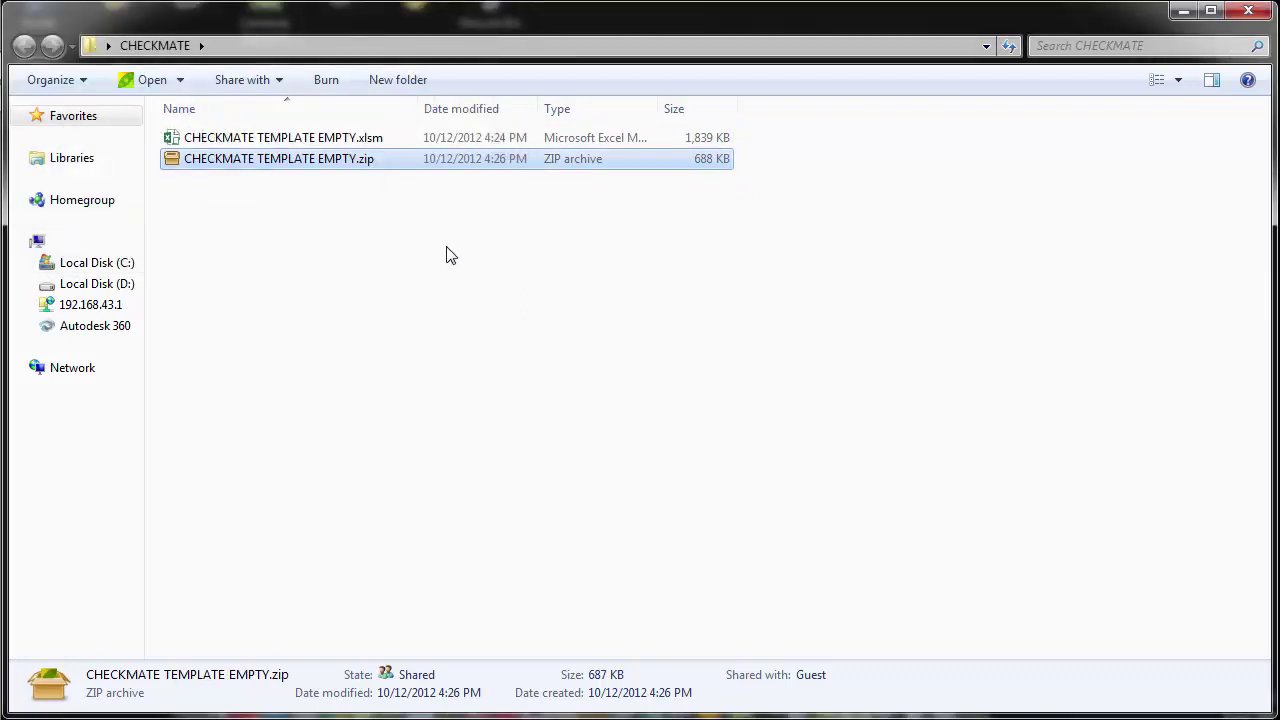
Copy CHECKMATE TEMPLATE EMPTY.xlsm and paste a duplicate into the same CHECKMATE folder.
left_click(241, 145)
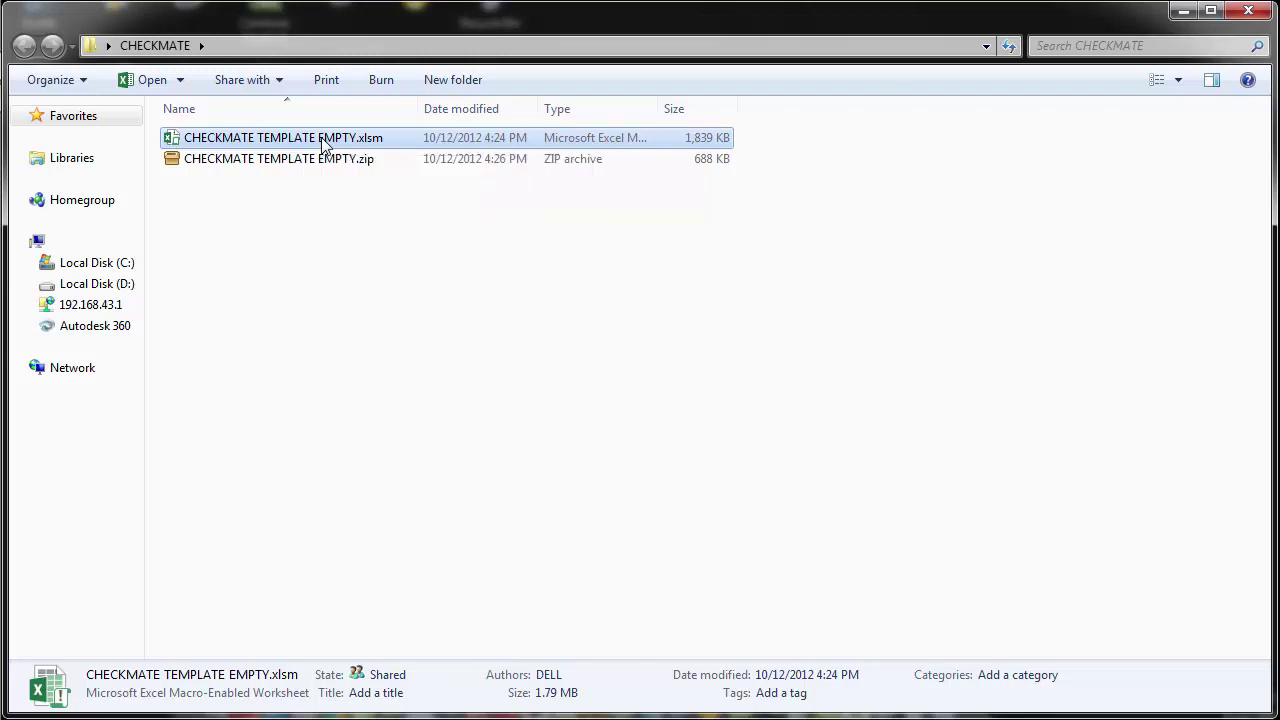
right_click(322, 140)
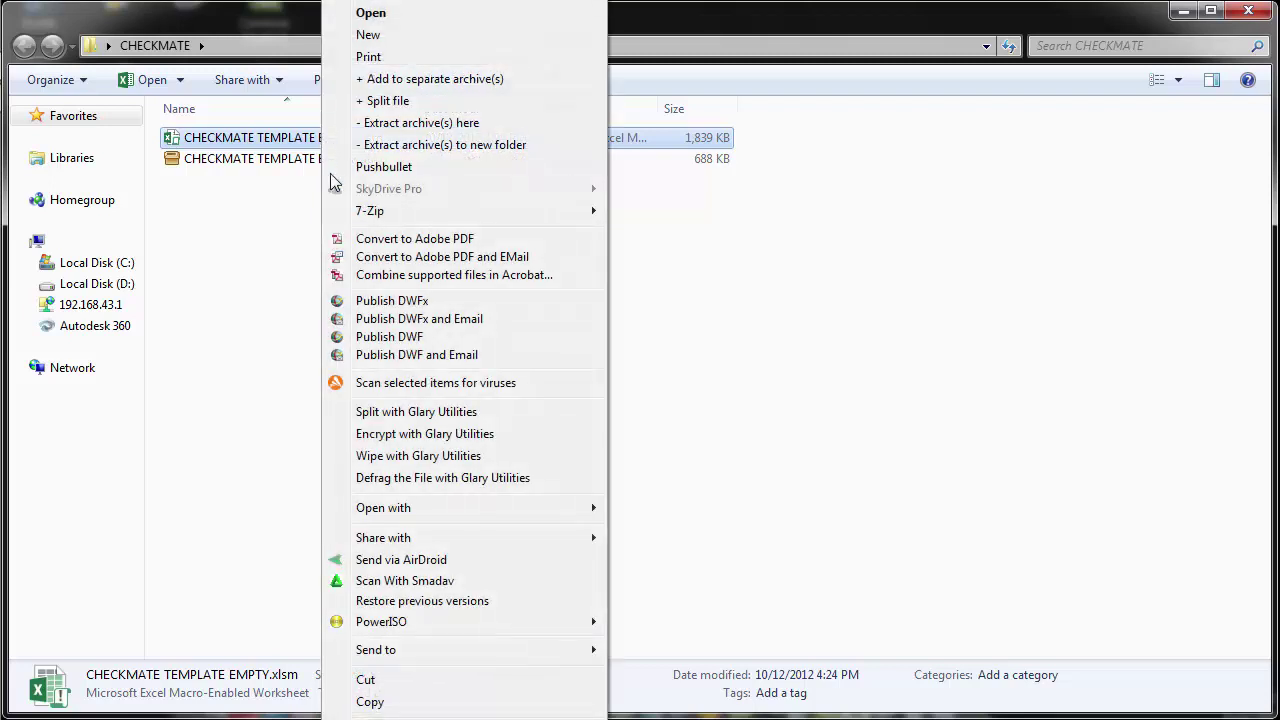
left_click(370, 700)
left_click(240, 221)
right_click(240, 221)
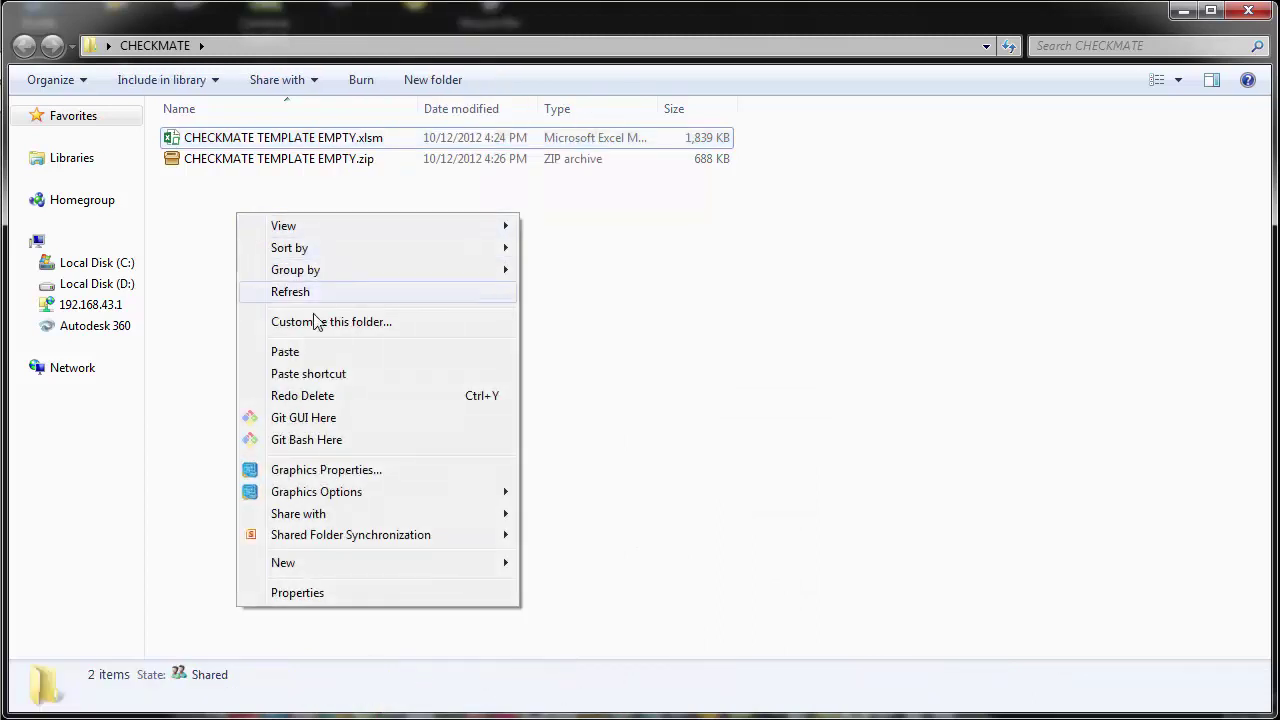
left_click(290, 352)
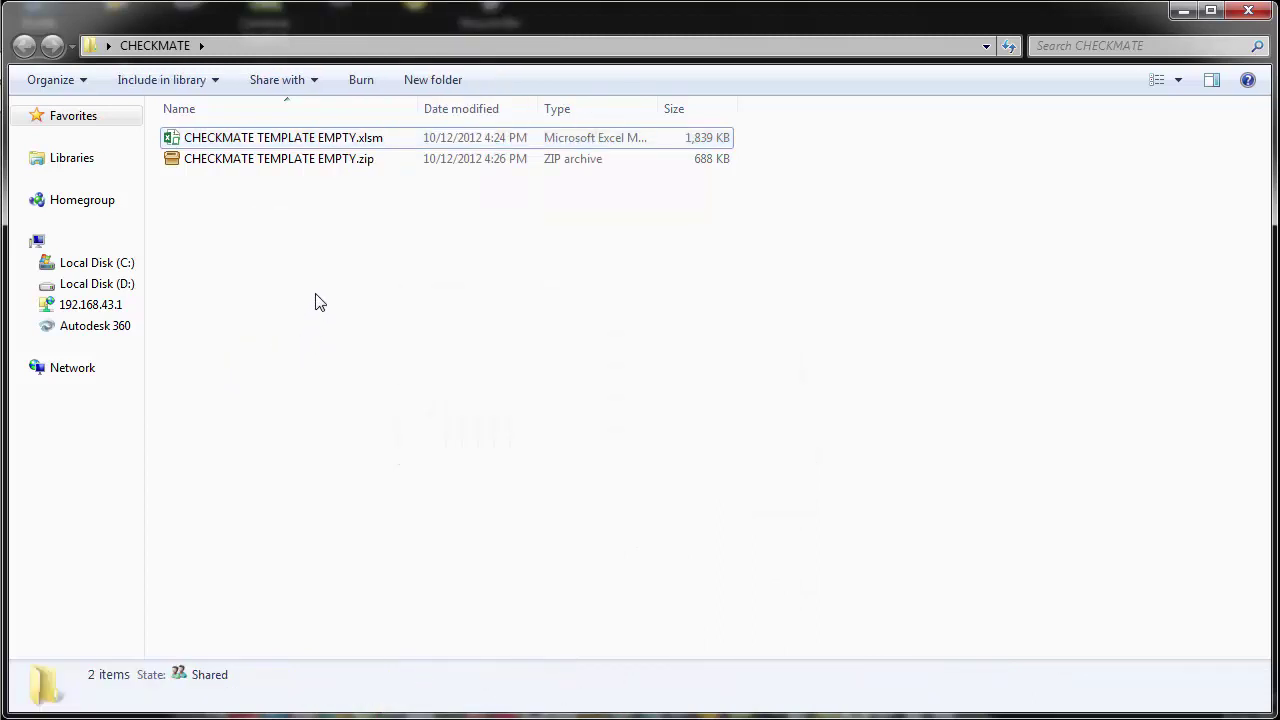
left_click(328, 181)
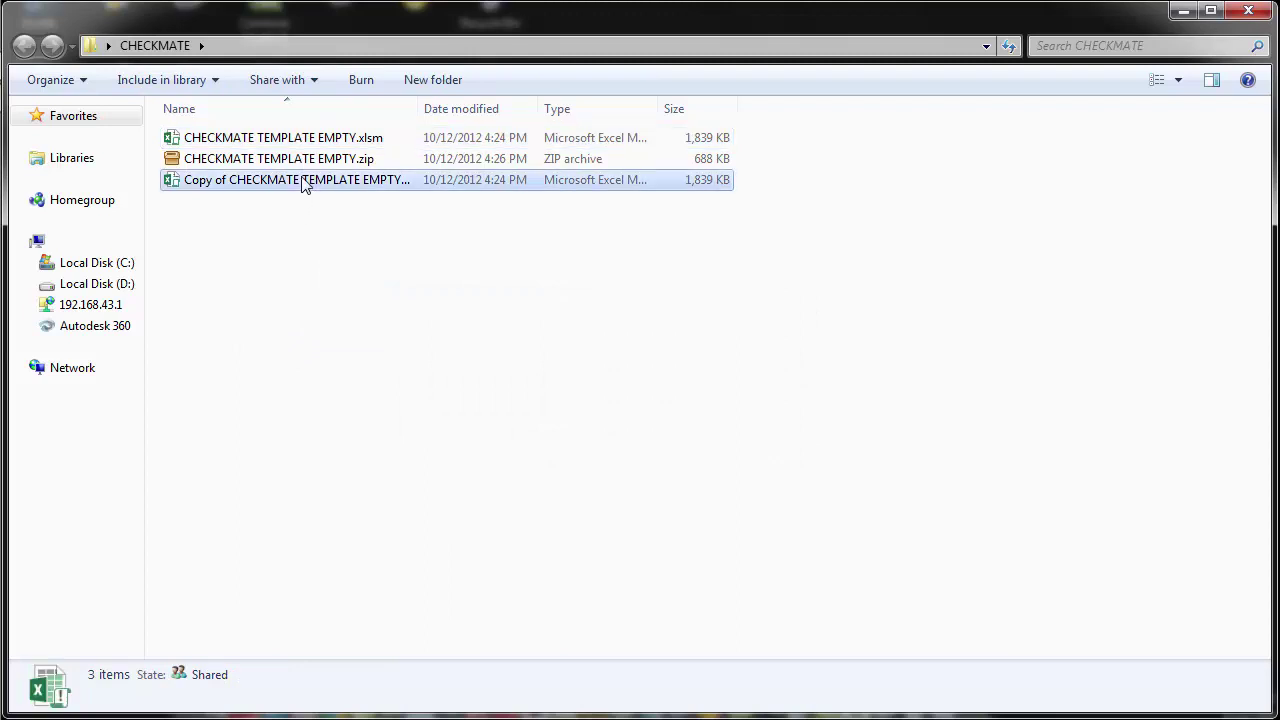
Rename the copied workbook to JSS2_20223_23.xlsm.
left_click(330, 181)
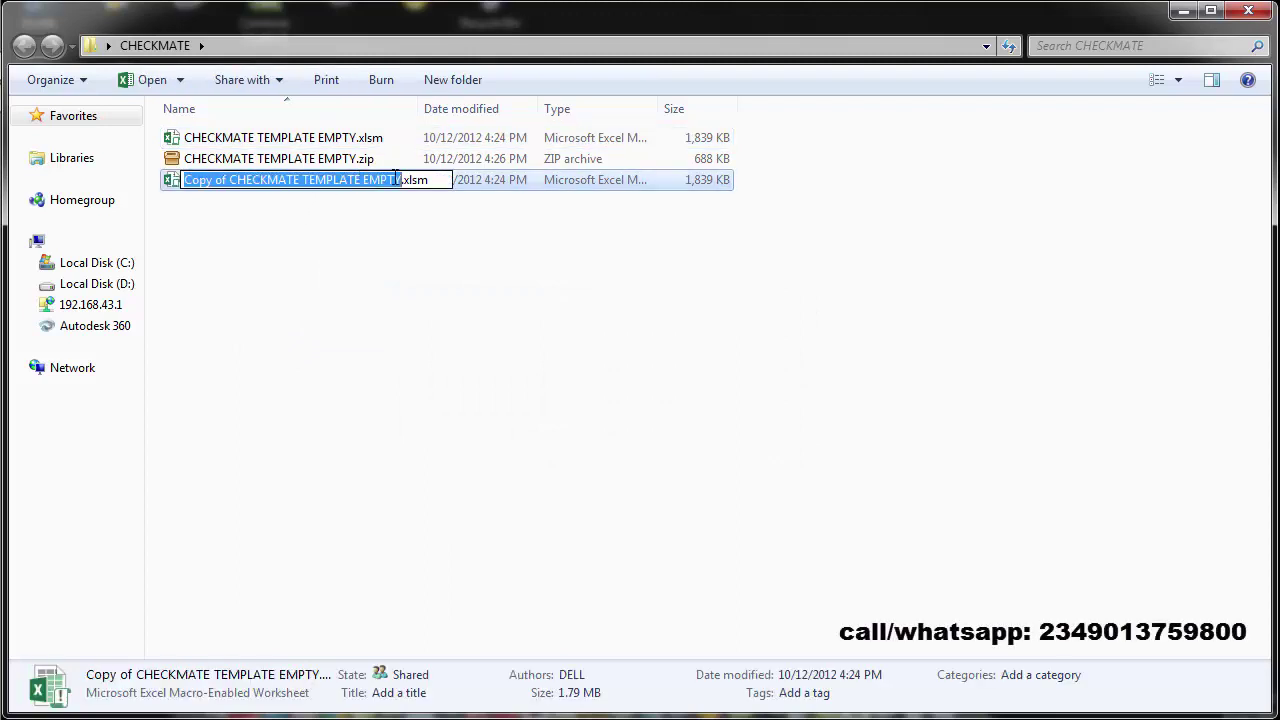
type("SS")
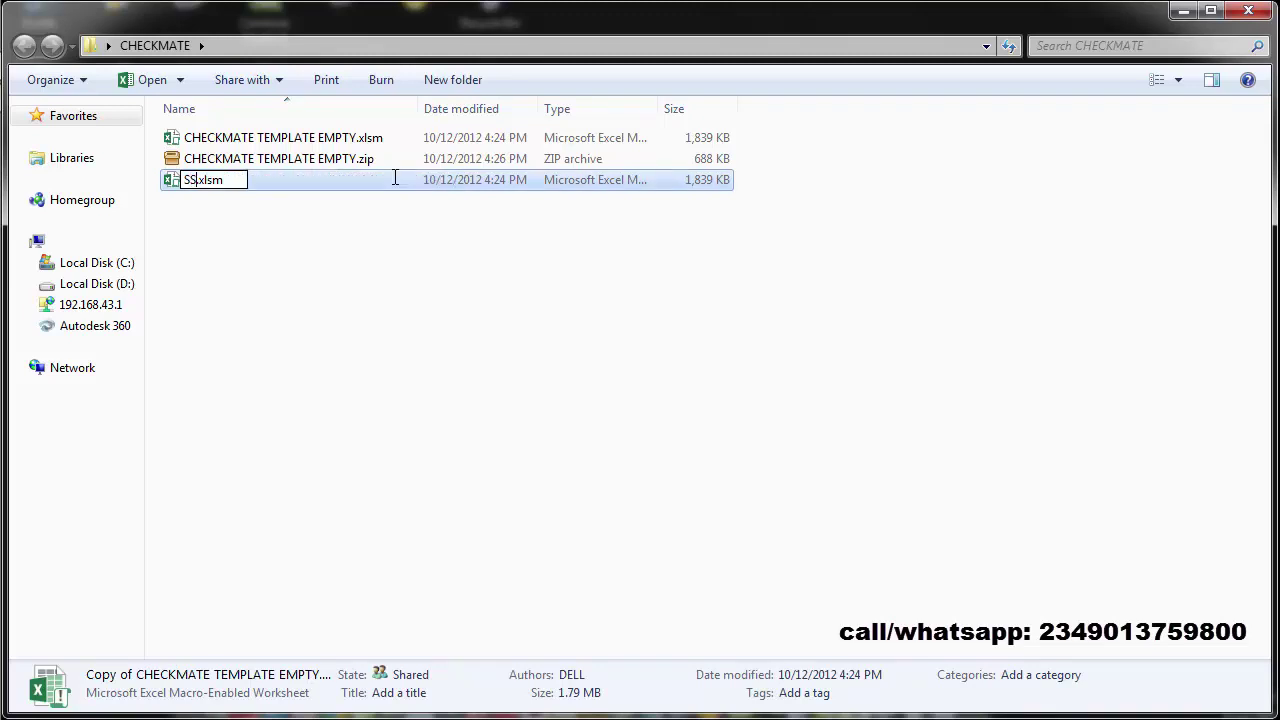
key("BackSpace")
key("BackSpace")
type("JSS2")
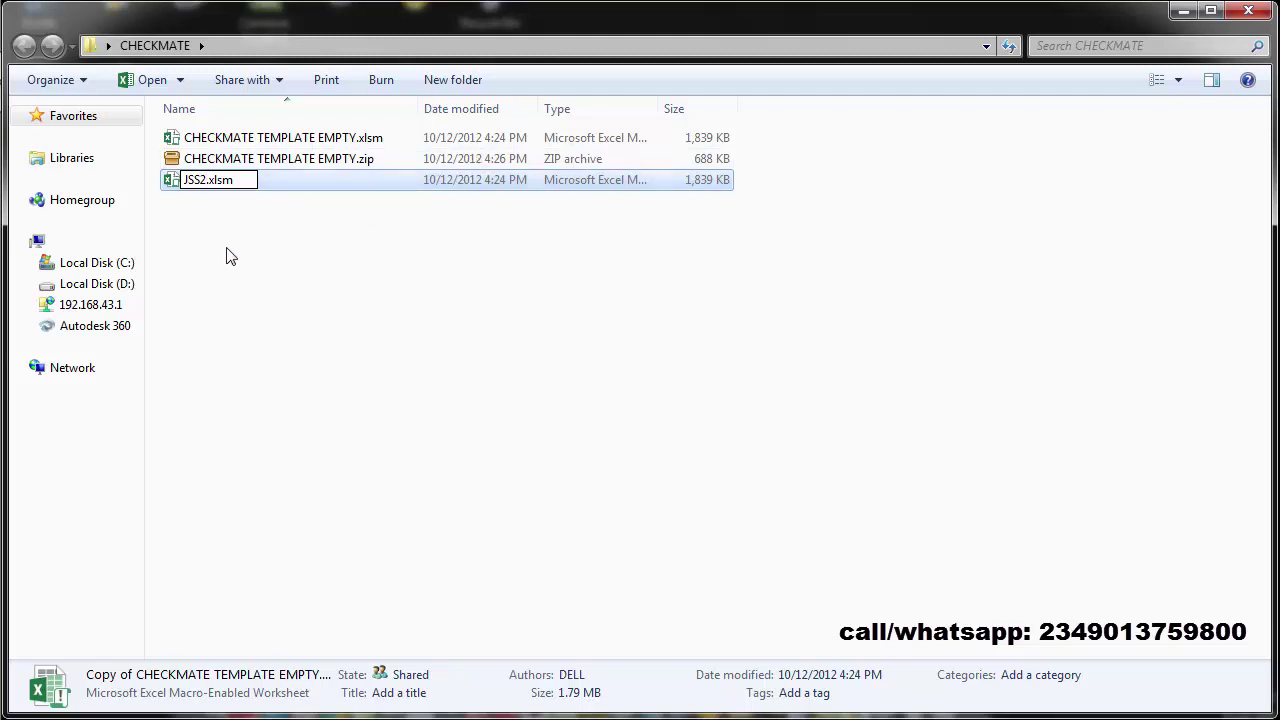
type("_20223")
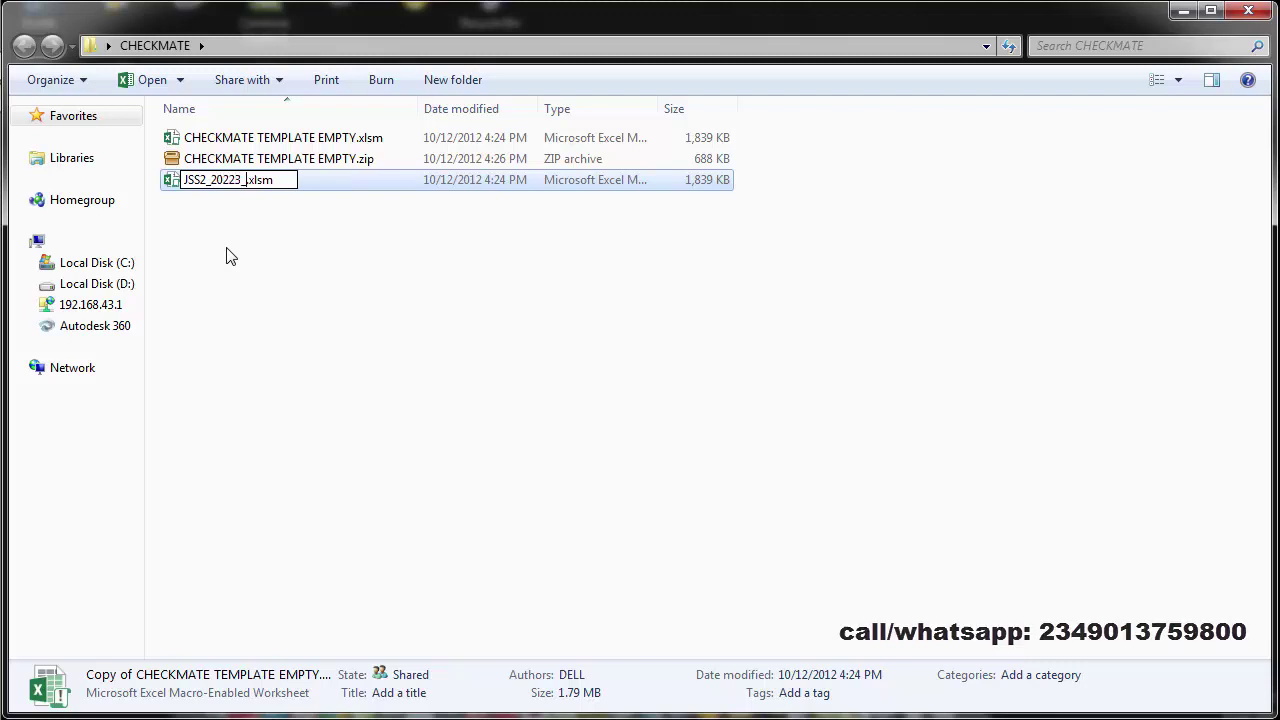
type("_23")
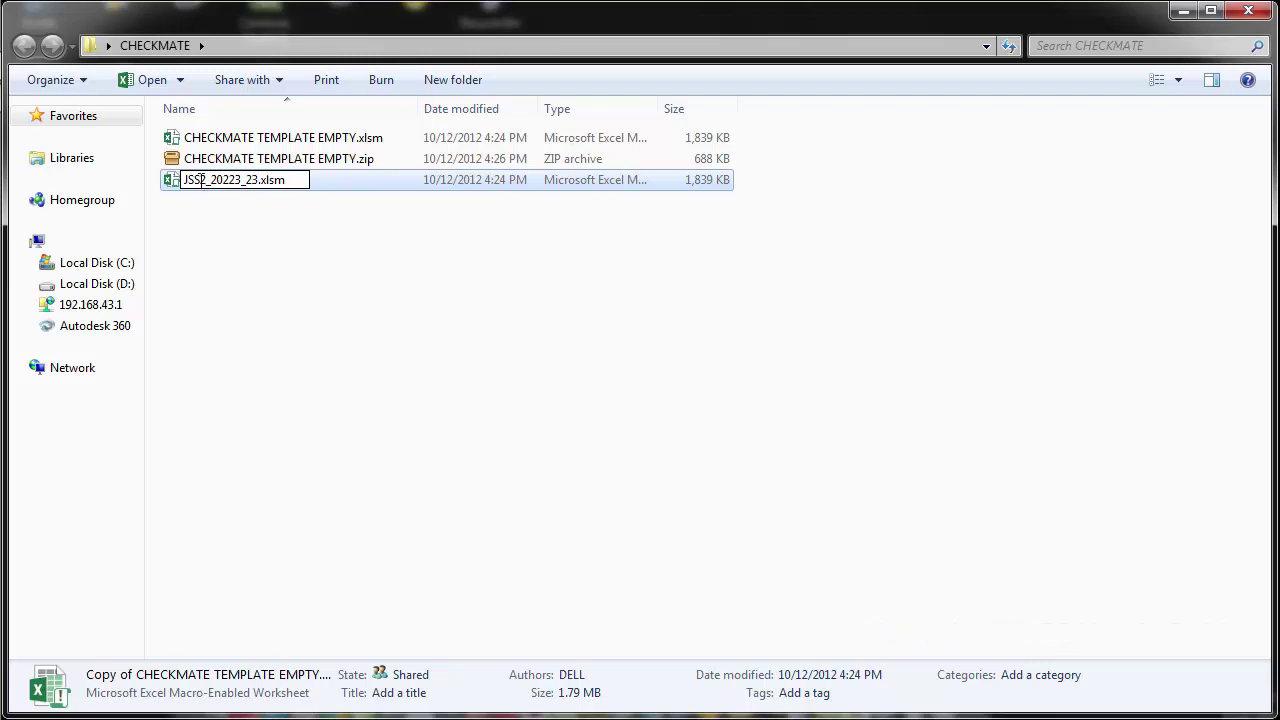
left_click(263, 228)
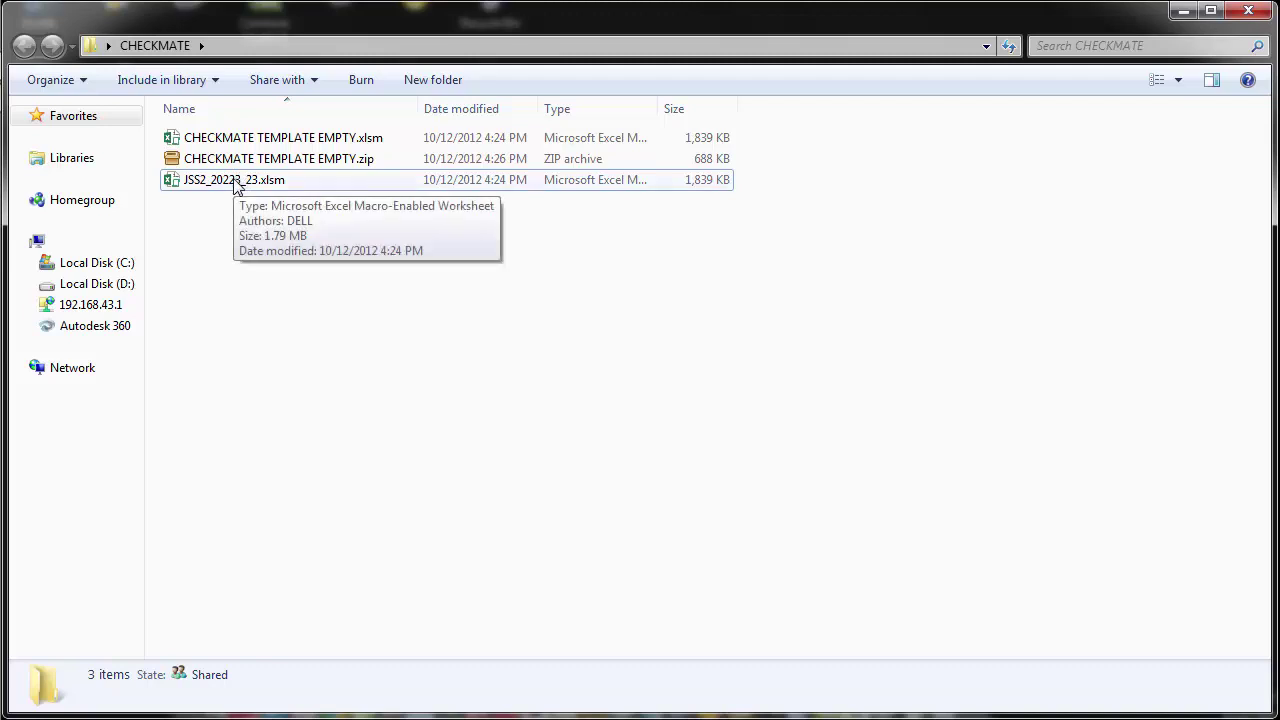
left_click(236, 187)
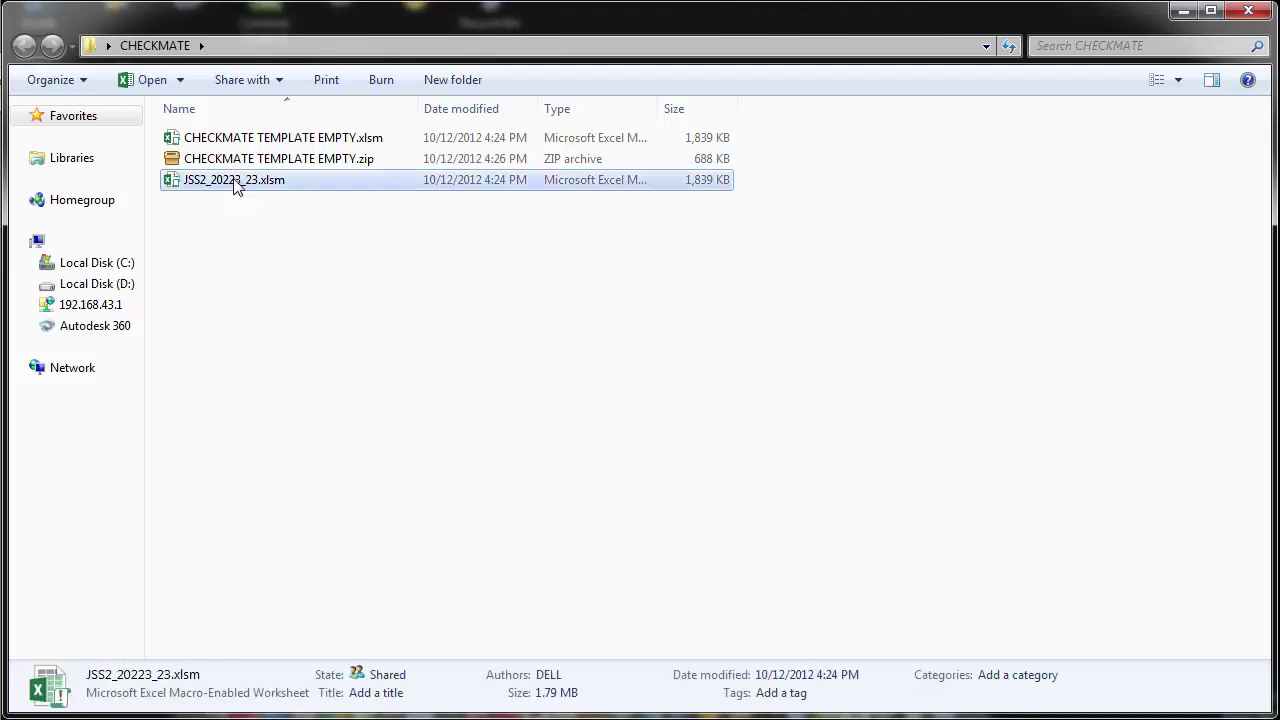
Open JSS2_20223_23.xlsm and review the subject, session, teacher, principal and student name entry areas.
double_click(236, 187)
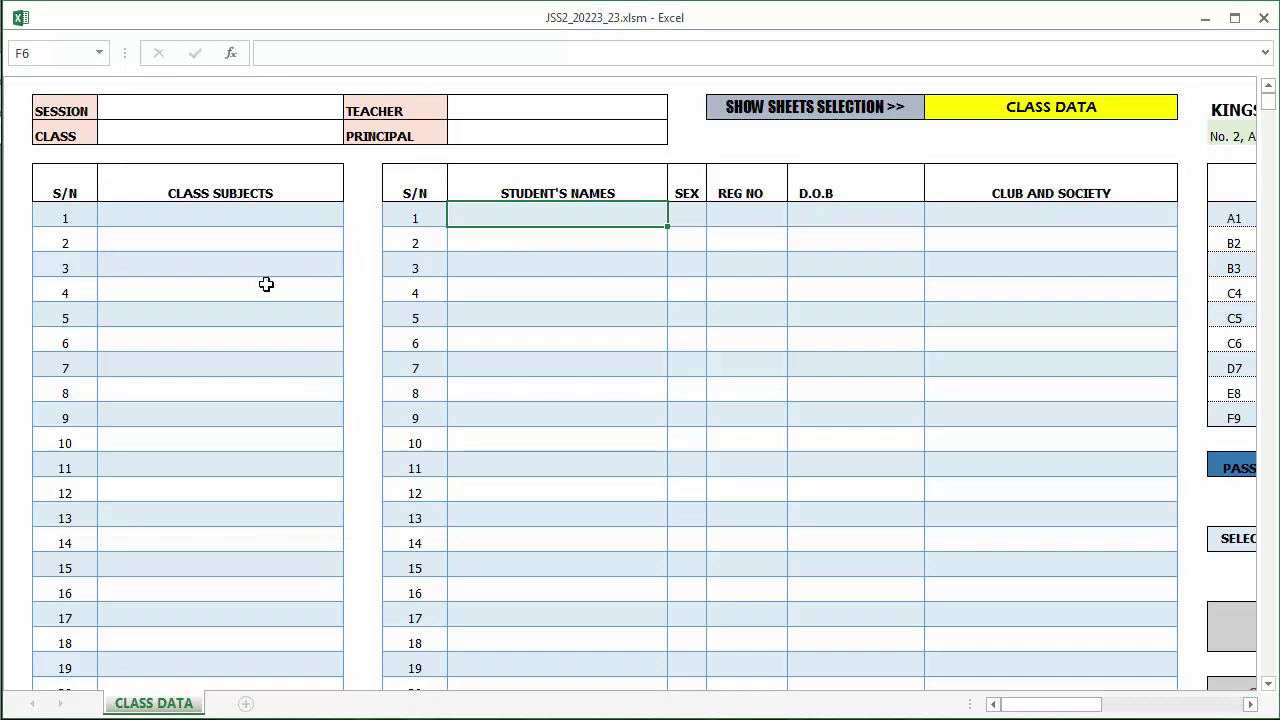
left_click_drag(260, 219, 215, 591)
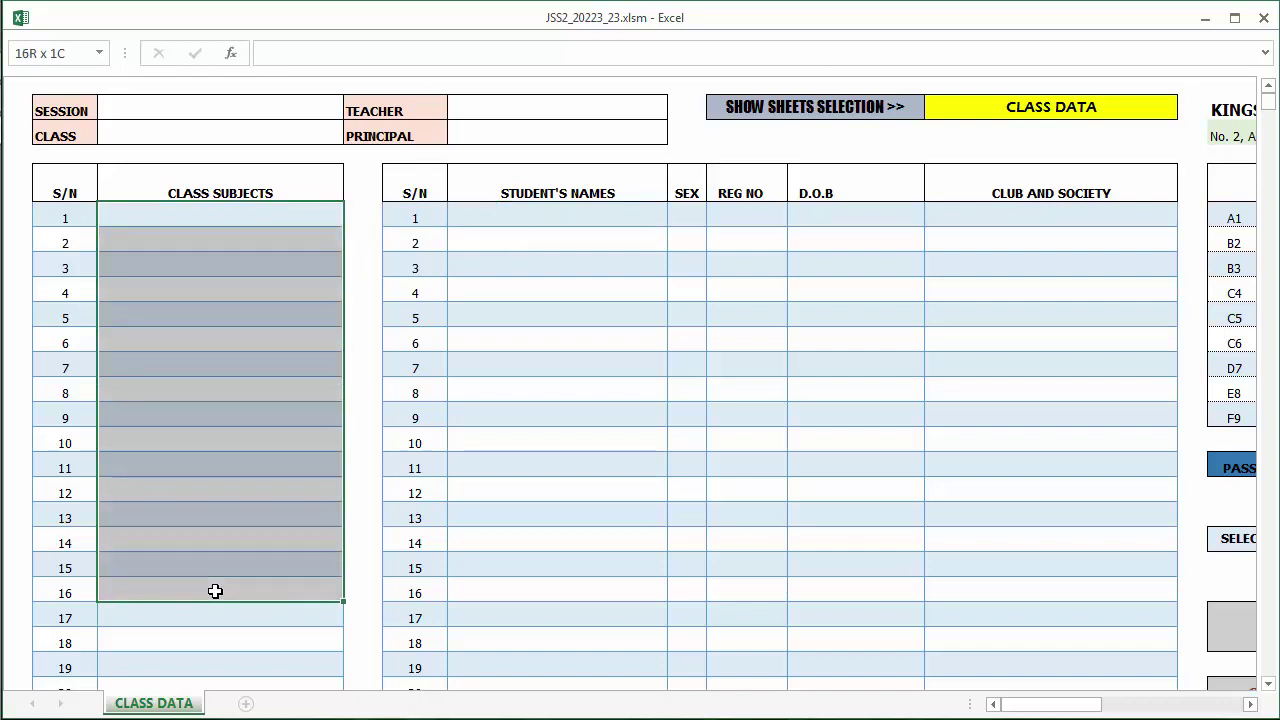
left_click(239, 102)
left_click_drag(477, 117, 477, 143)
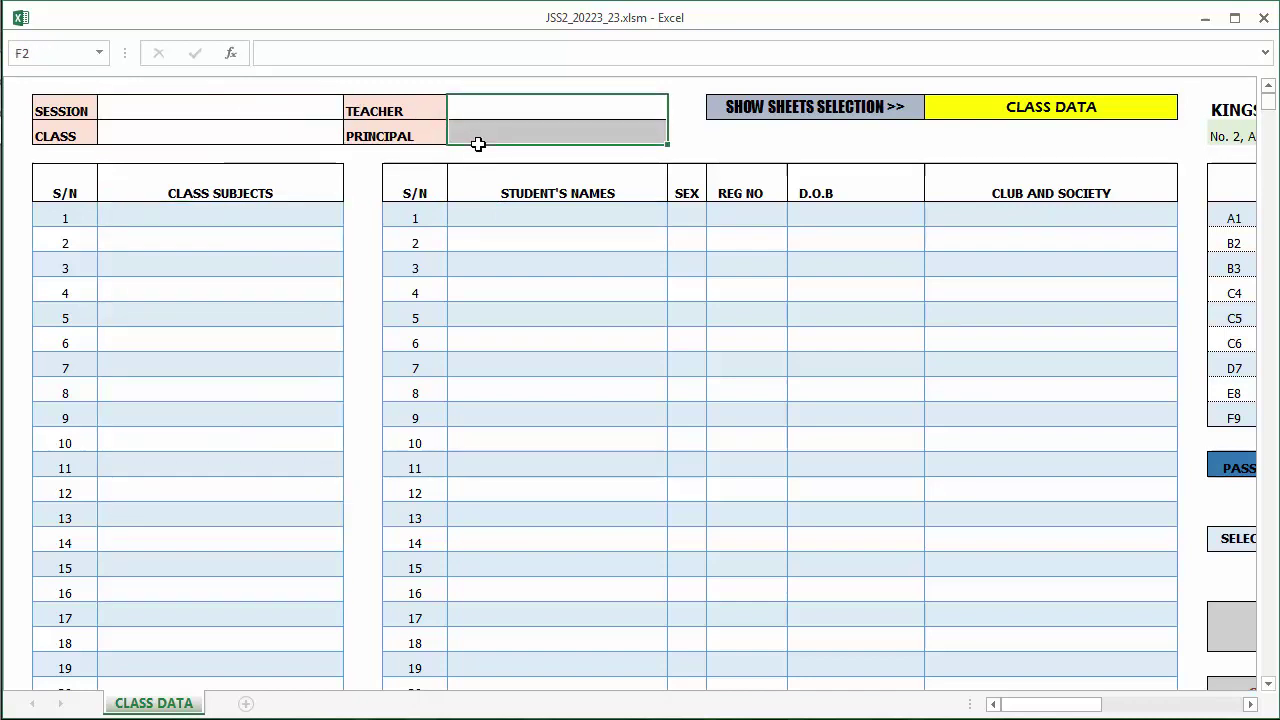
left_click_drag(560, 217, 588, 642)
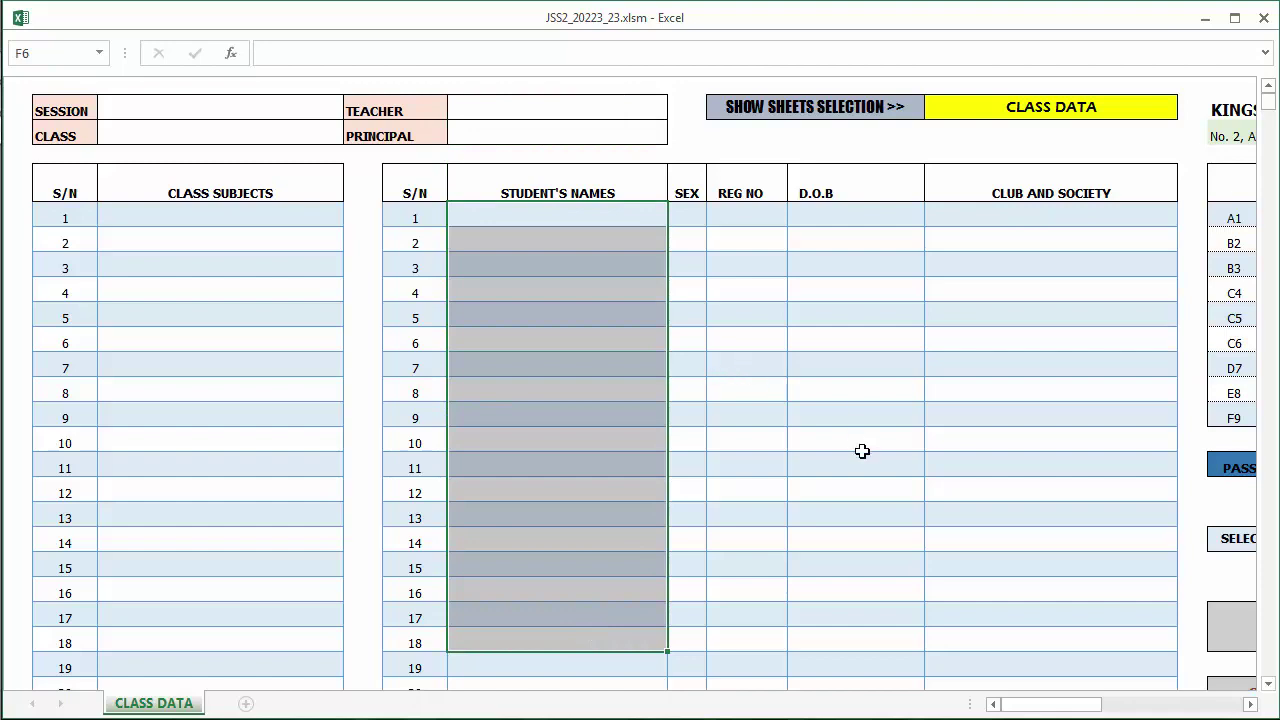
Review the grade score bounds, EXCELLENT to LOW CREDIT descriptions and report comments.
left_click_drag(1006, 706, 1043, 707)
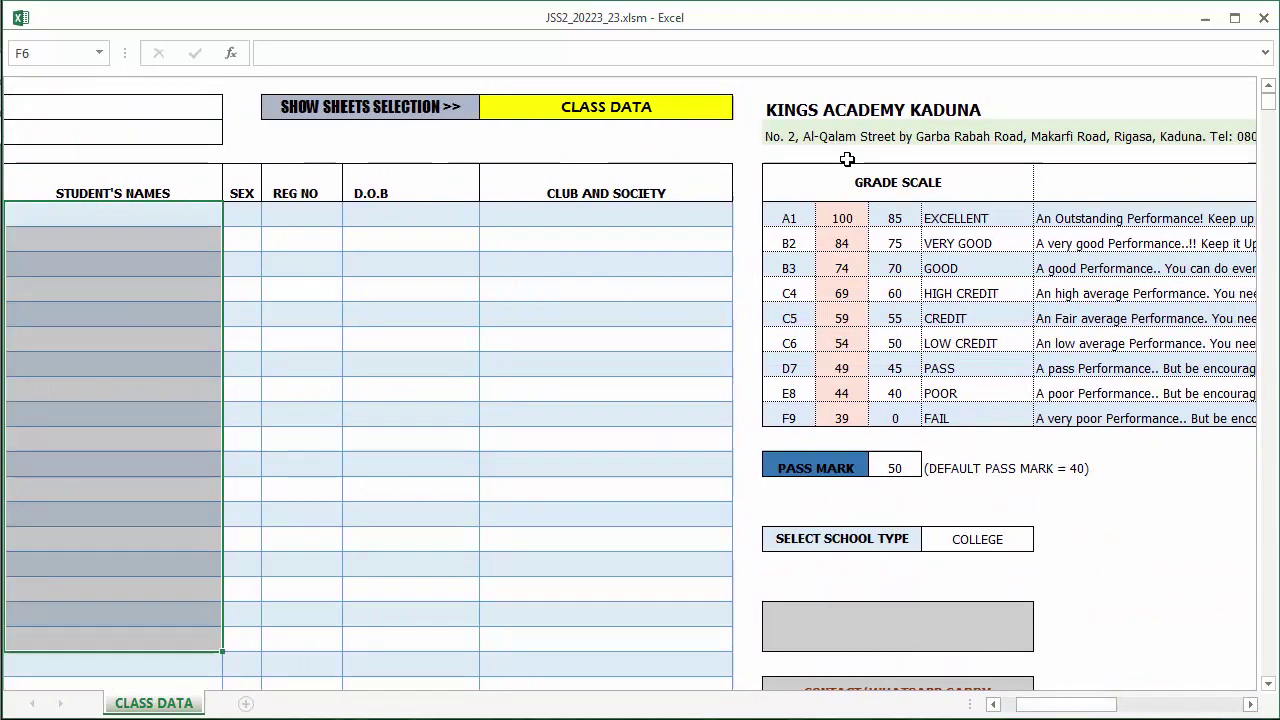
left_click_drag(894, 218, 903, 403)
left_click_drag(928, 220, 942, 346)
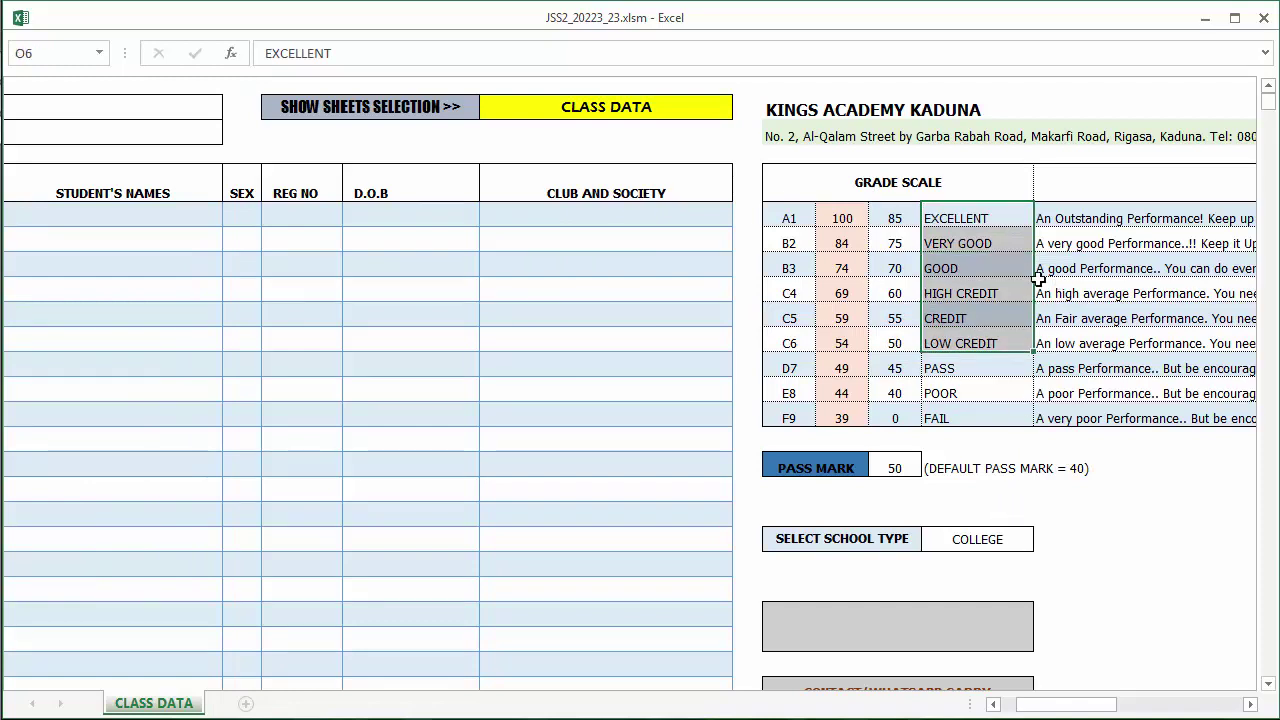
left_click_drag(1064, 218, 1068, 424)
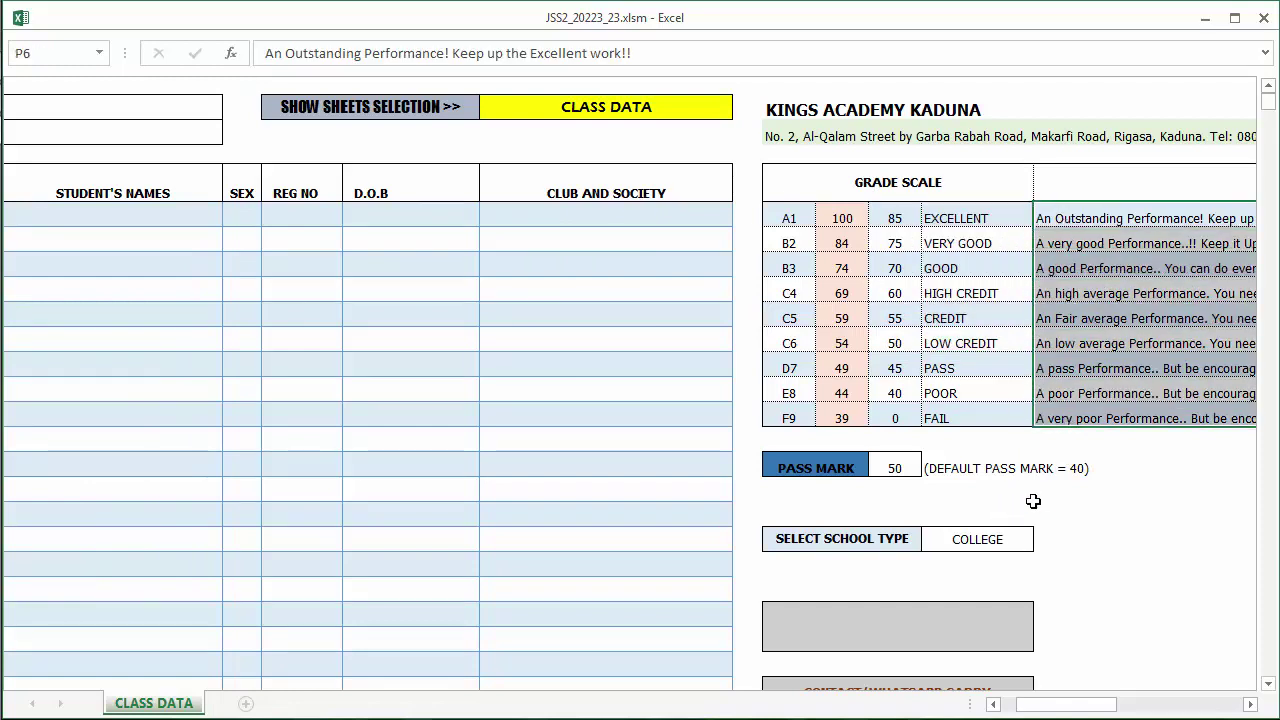
left_click_drag(1049, 706, 1065, 710)
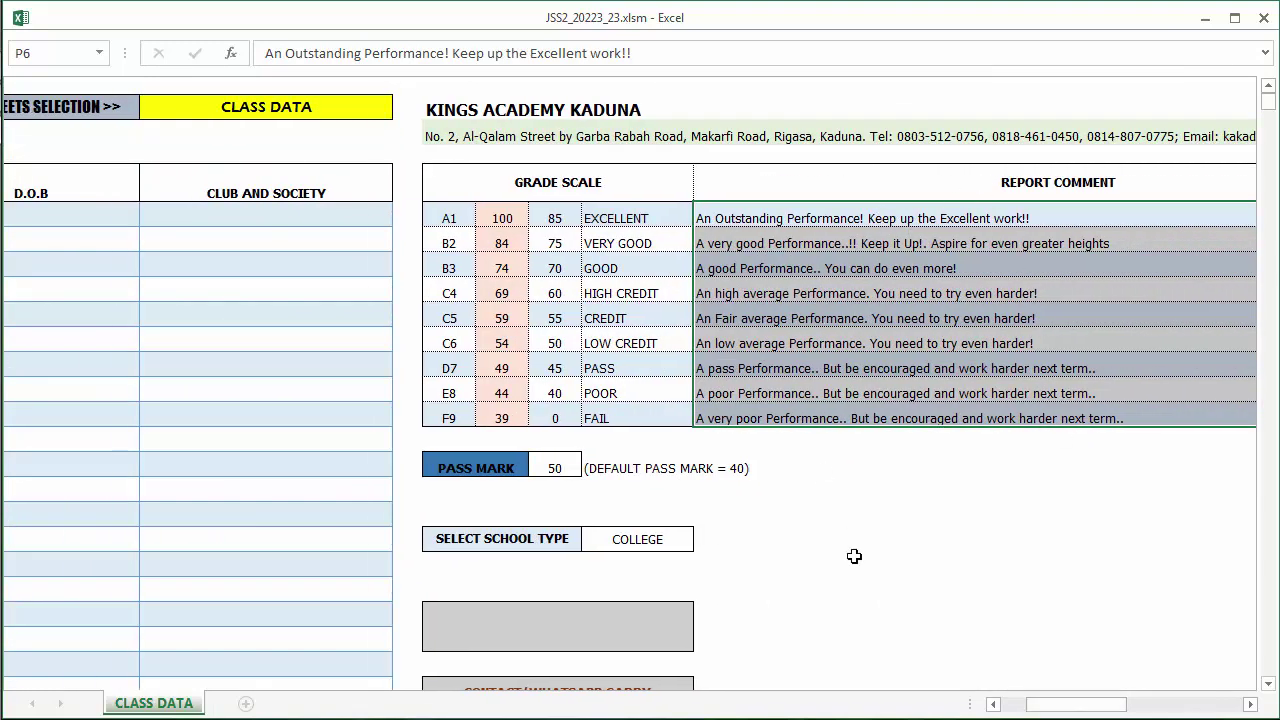
left_click_drag(1057, 709, 1082, 711)
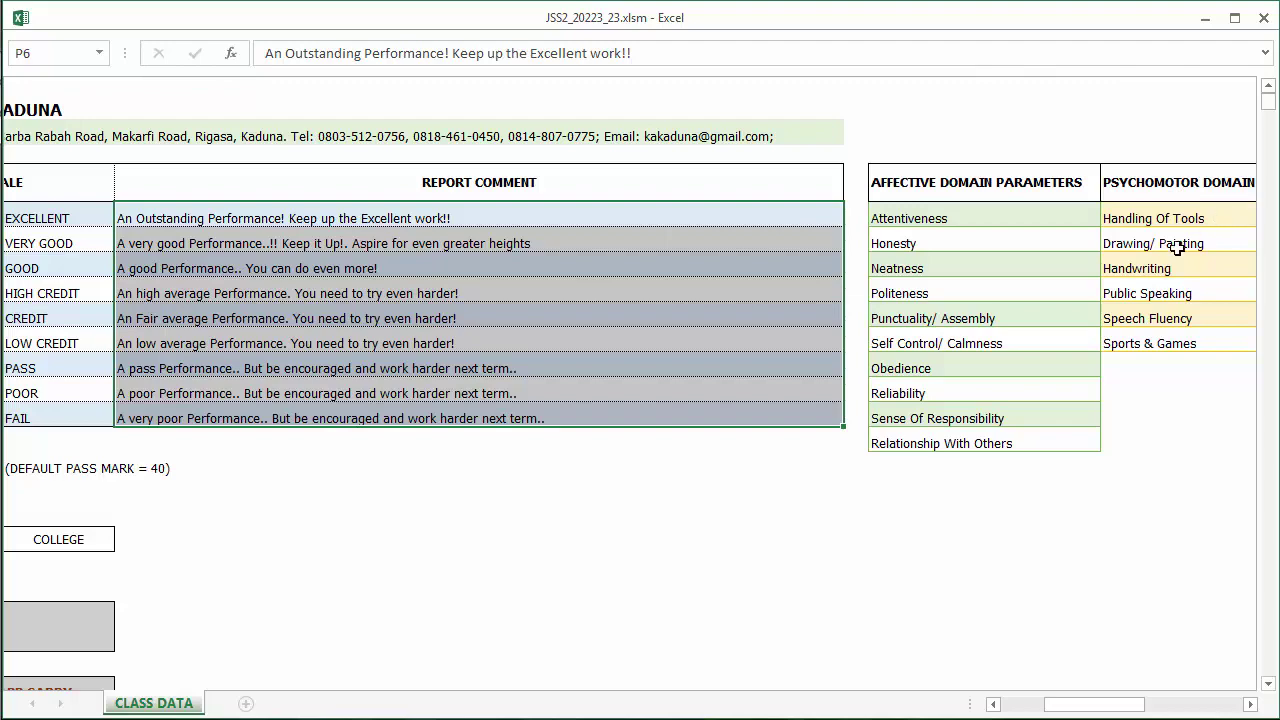
left_click_drag(1094, 703, 1051, 703)
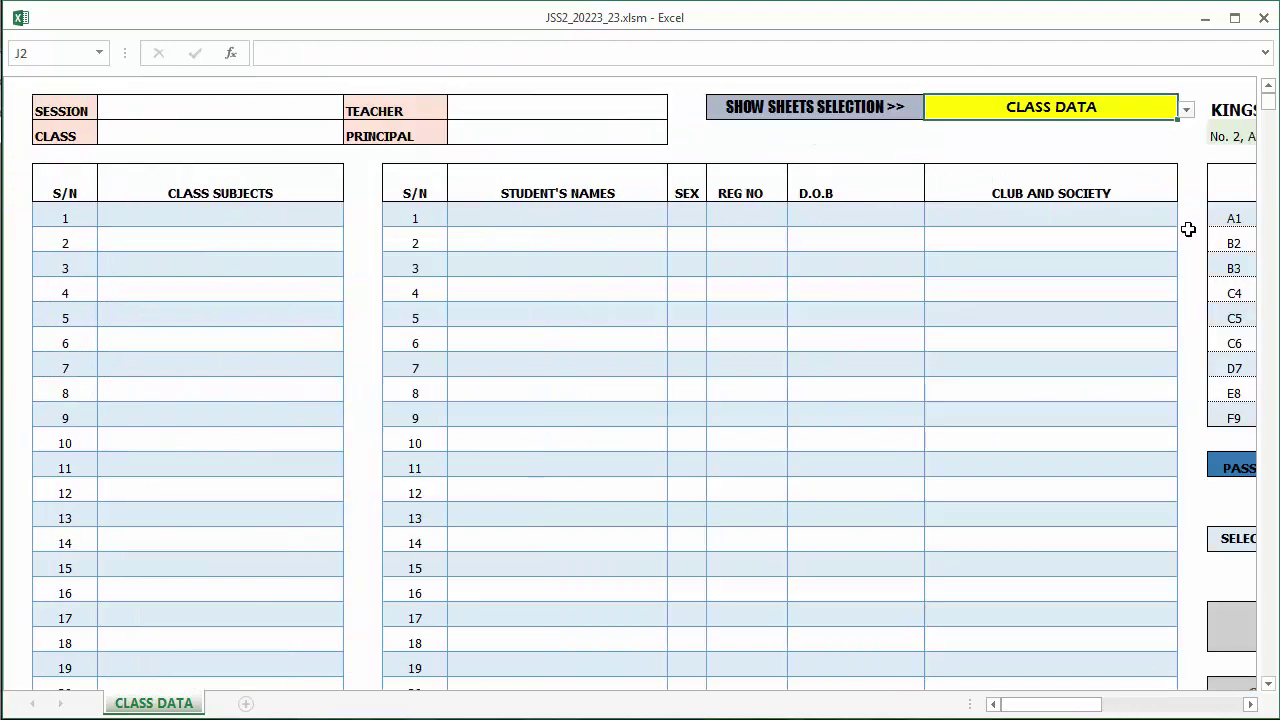
Show the 1ST TERM sheets, view 1ST SCORES and 1ST REPORT, then return to CLASS DATA.
left_click(1137, 117)
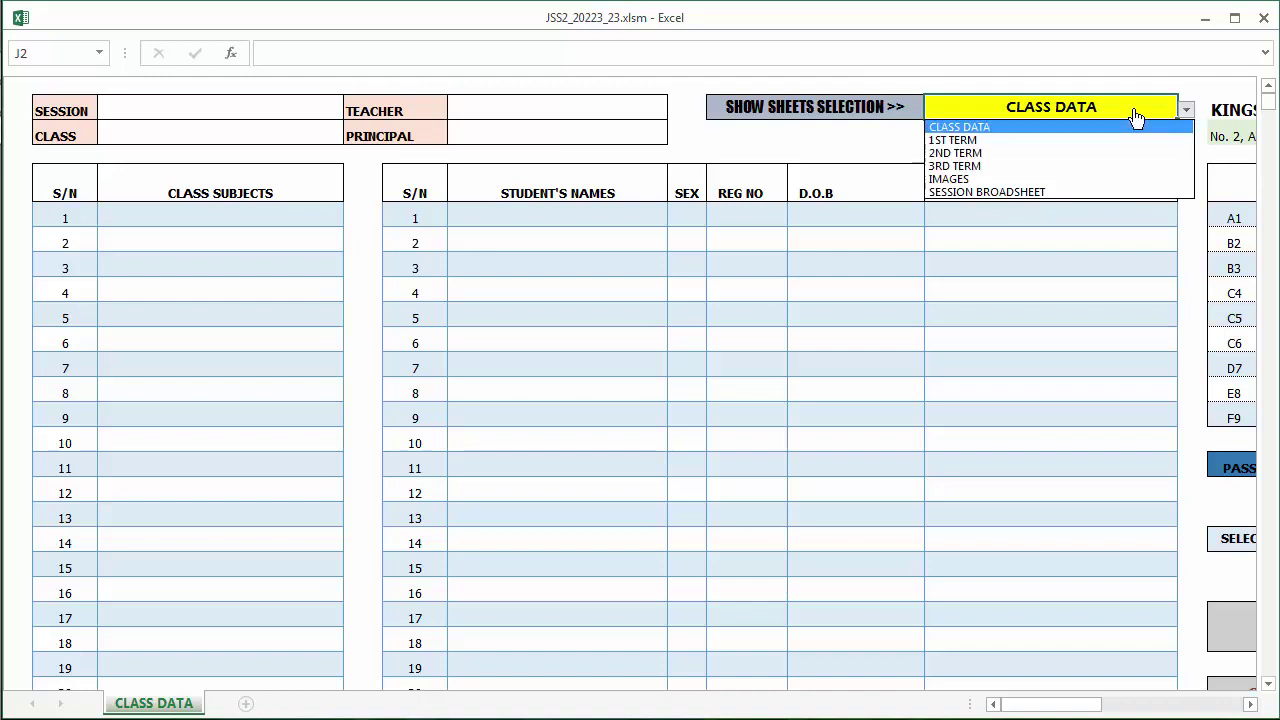
left_click(979, 142)
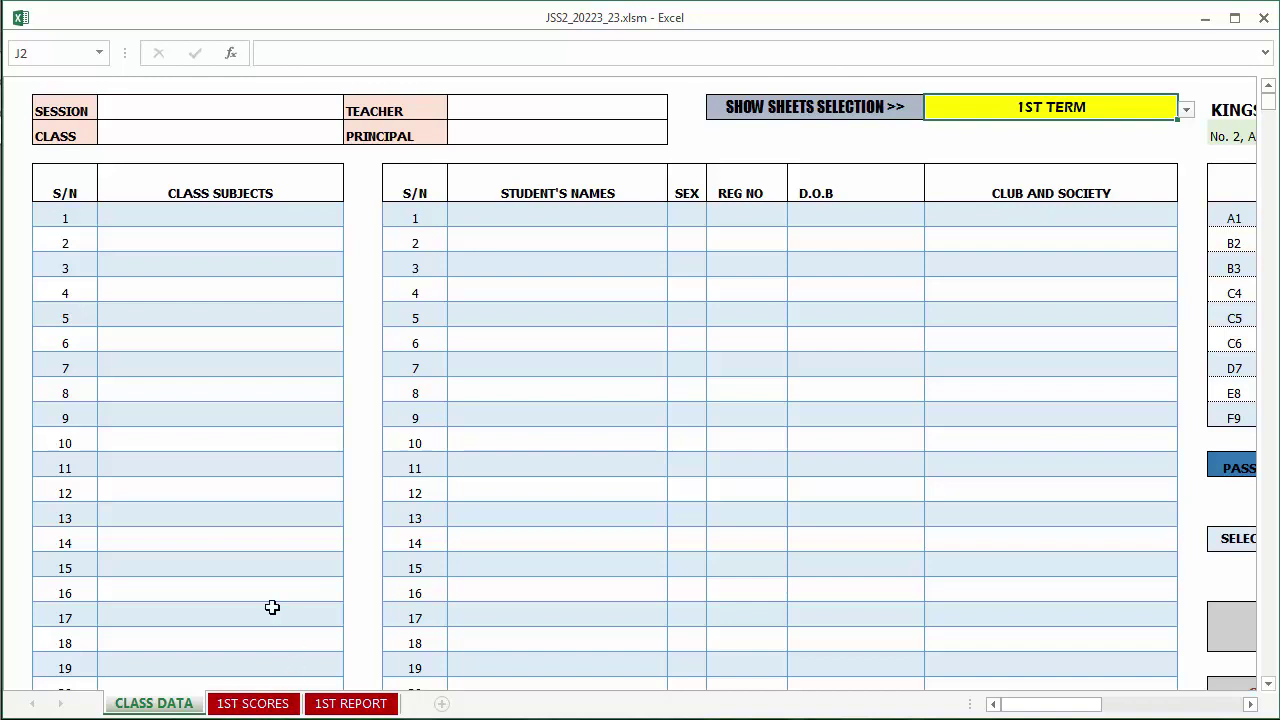
left_click(256, 704)
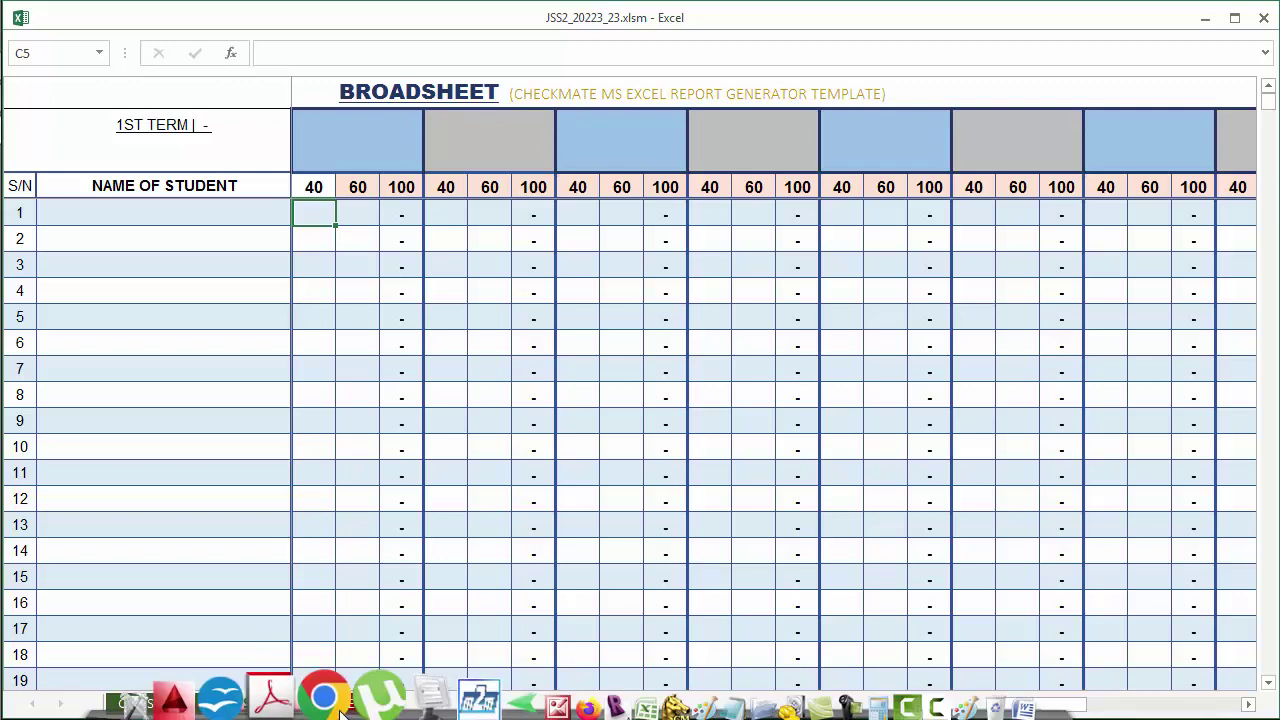
left_click(340, 704)
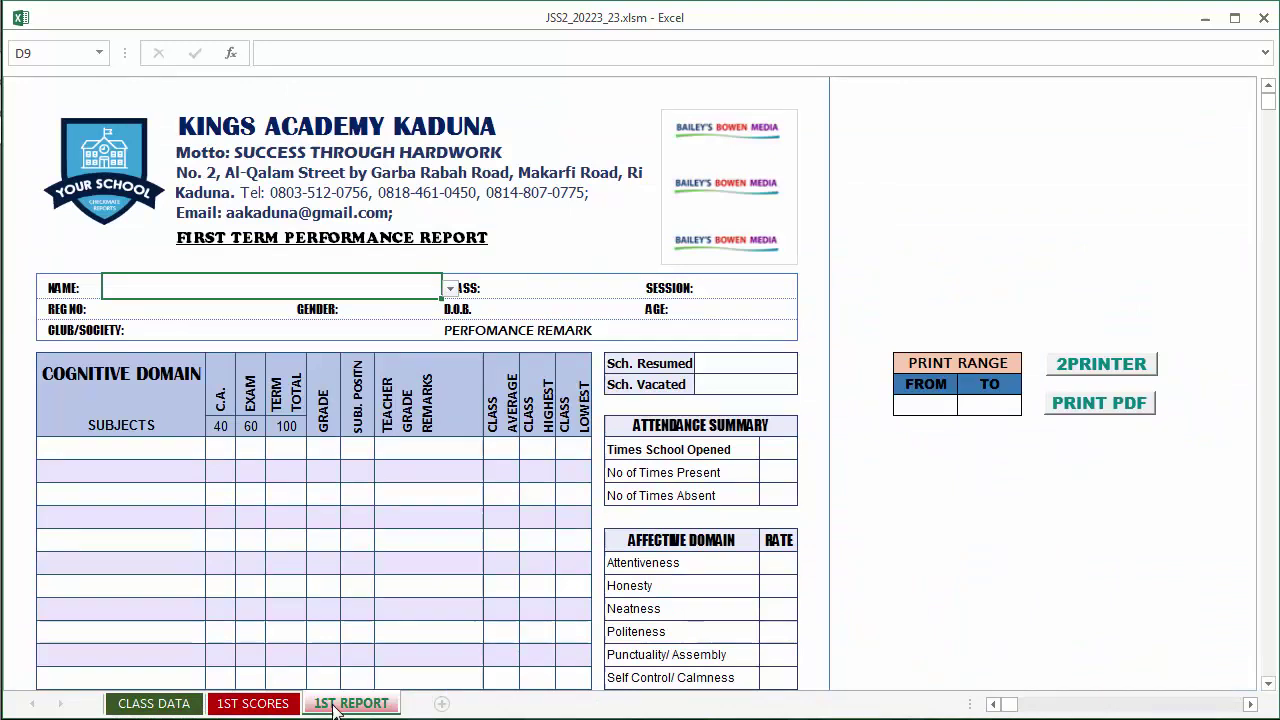
left_click(160, 704)
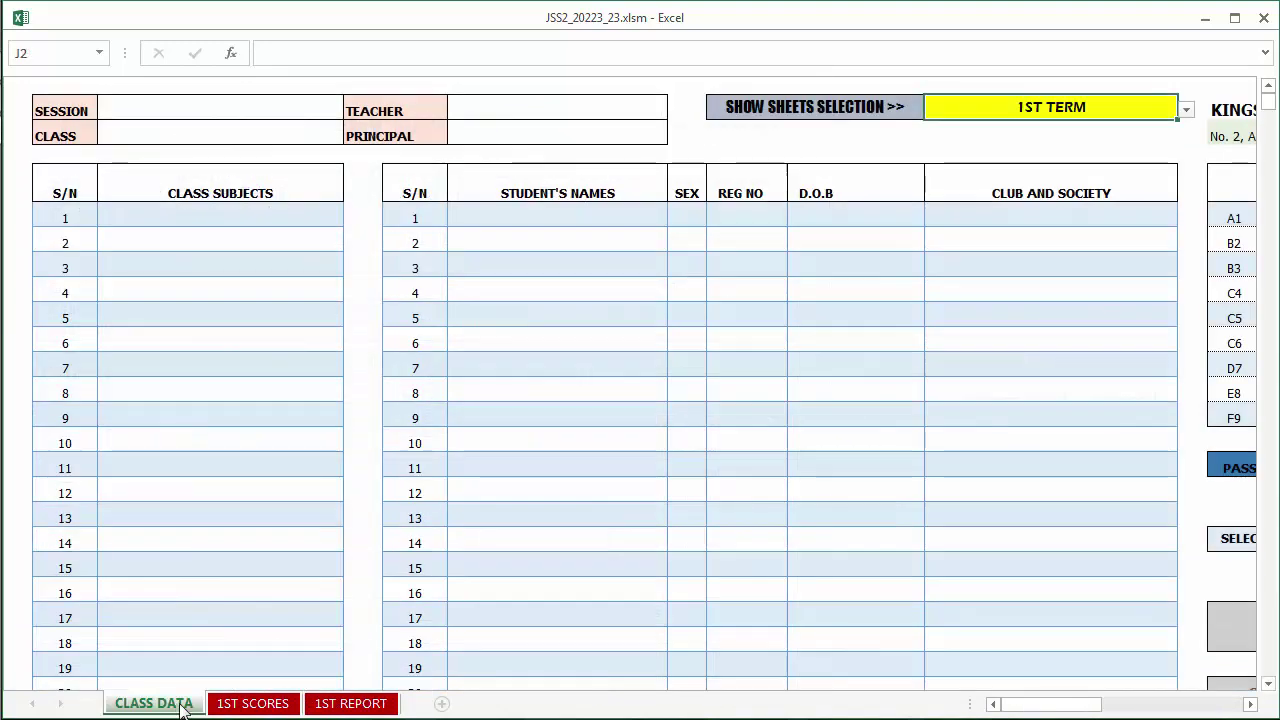
Show the 2ND TERM sheets and view the second-term scores and report card.
left_click(1043, 117)
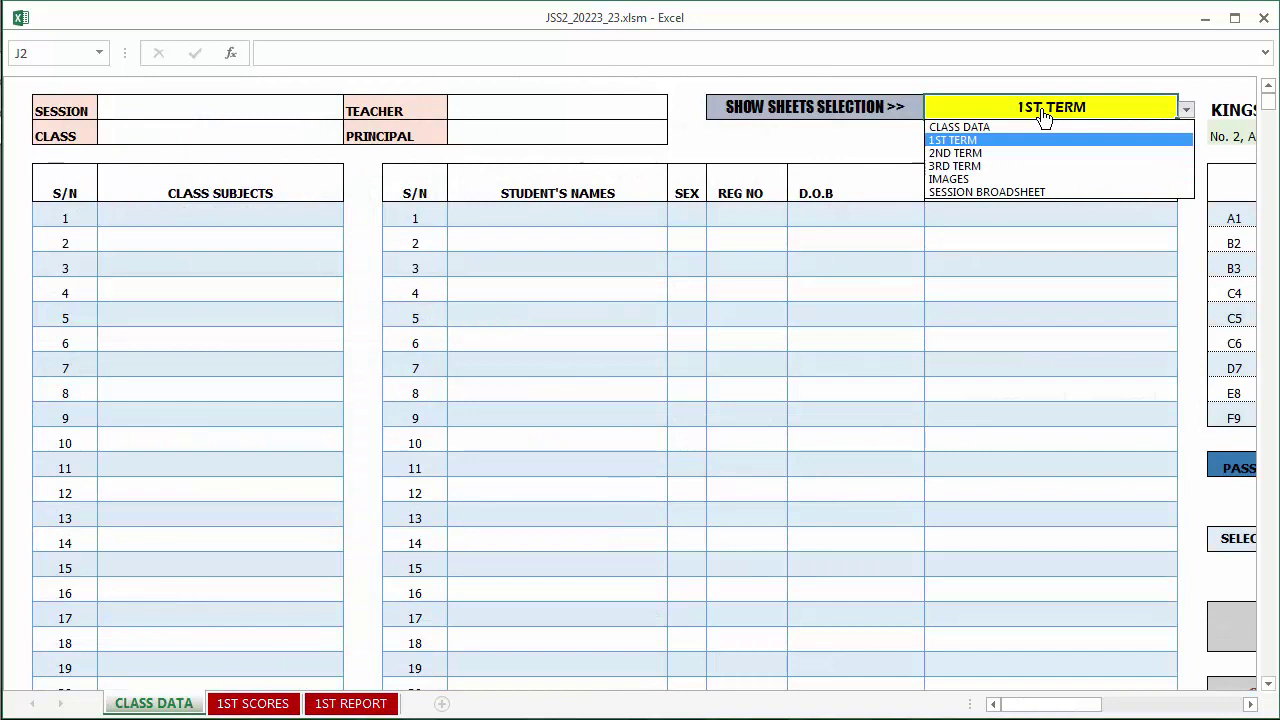
left_click(1032, 153)
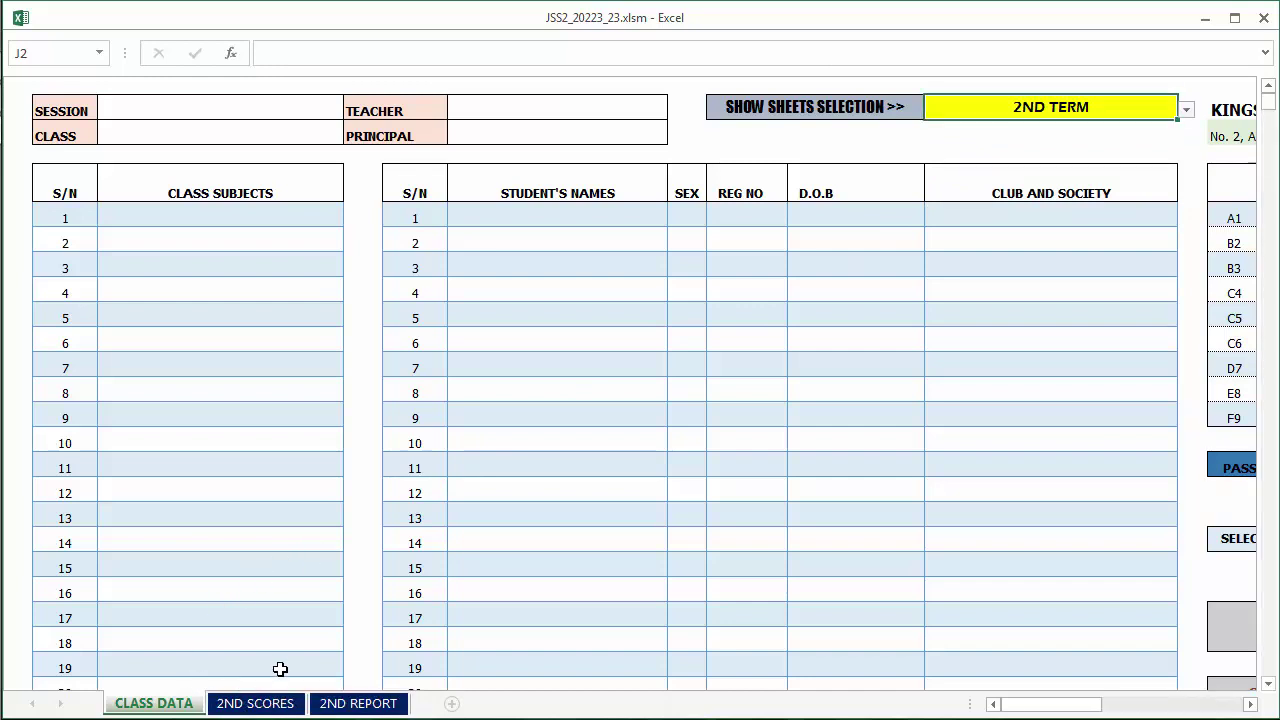
left_click(282, 705)
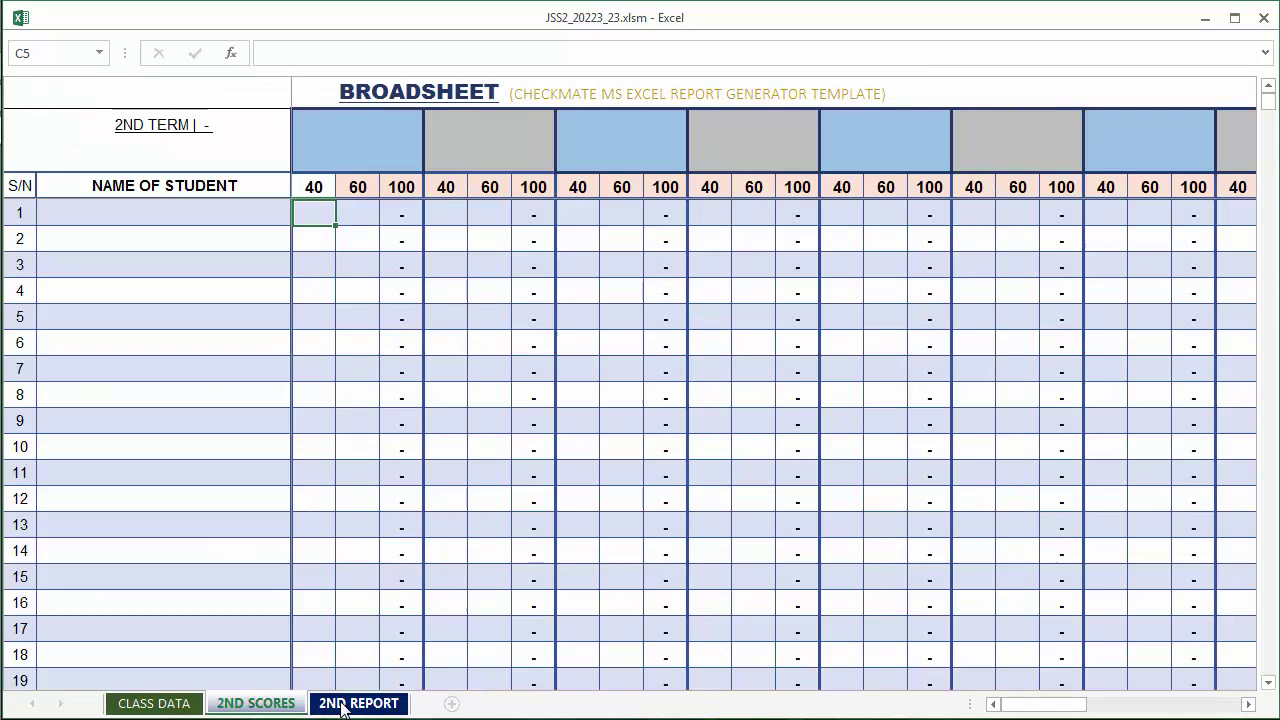
left_click(343, 706)
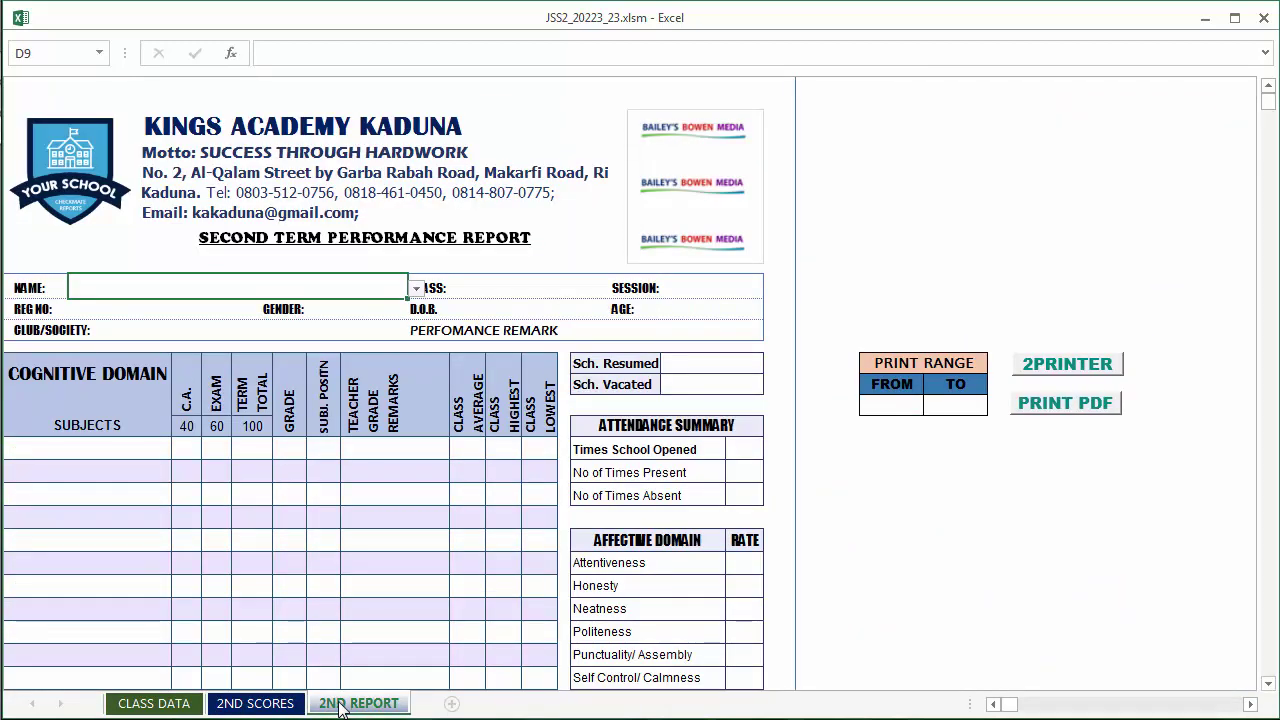
left_click(995, 707)
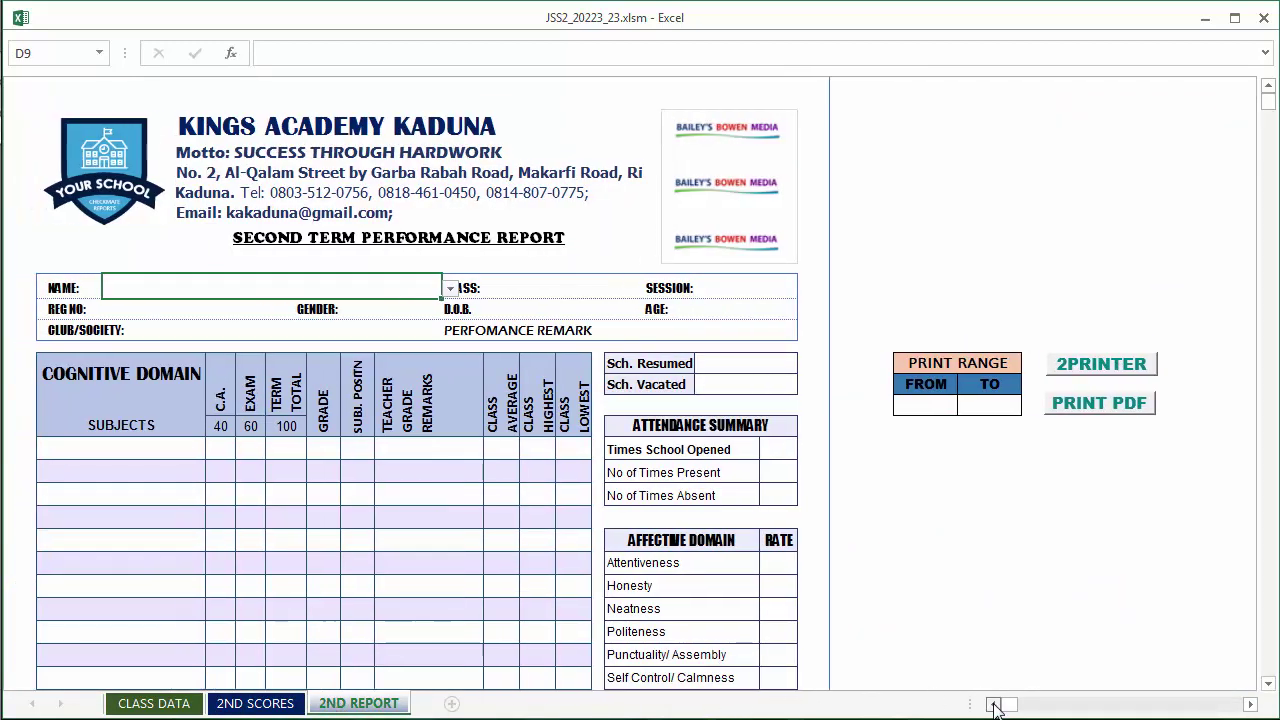
left_click(153, 704)
Show the 3RD TERM sheets and view the third-term scores and report card.
left_click(1186, 109)
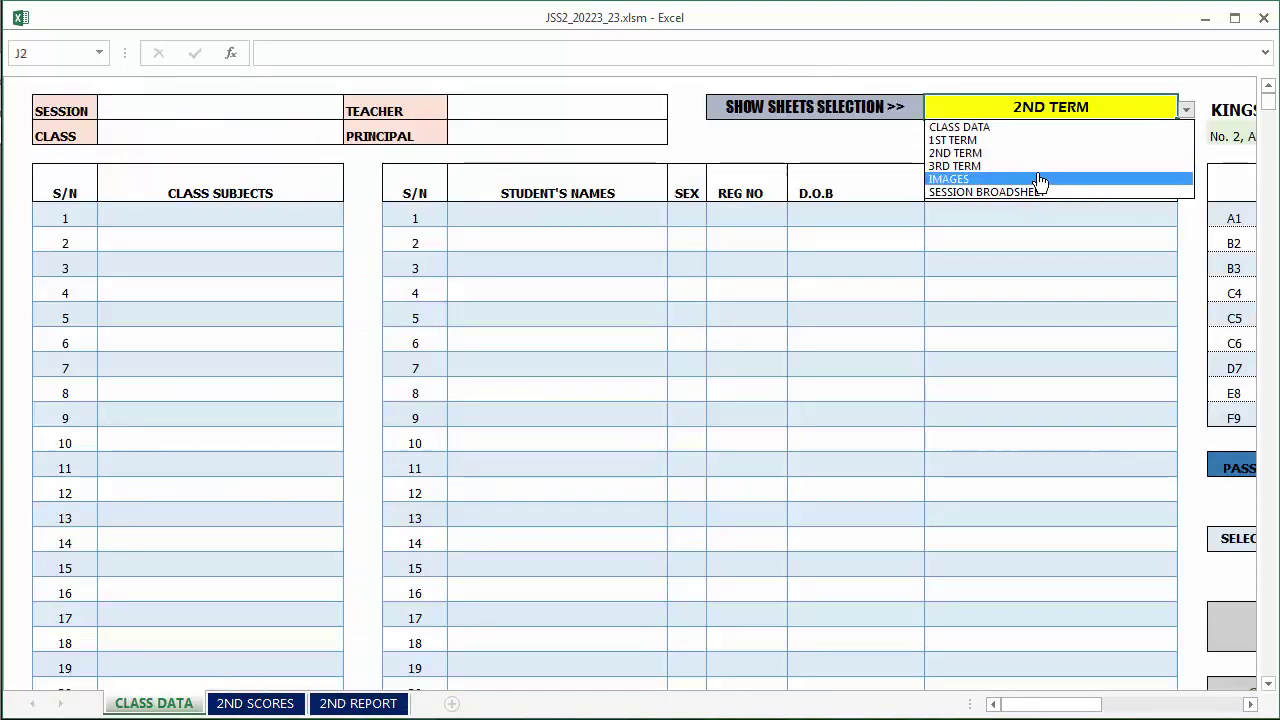
left_click(1040, 166)
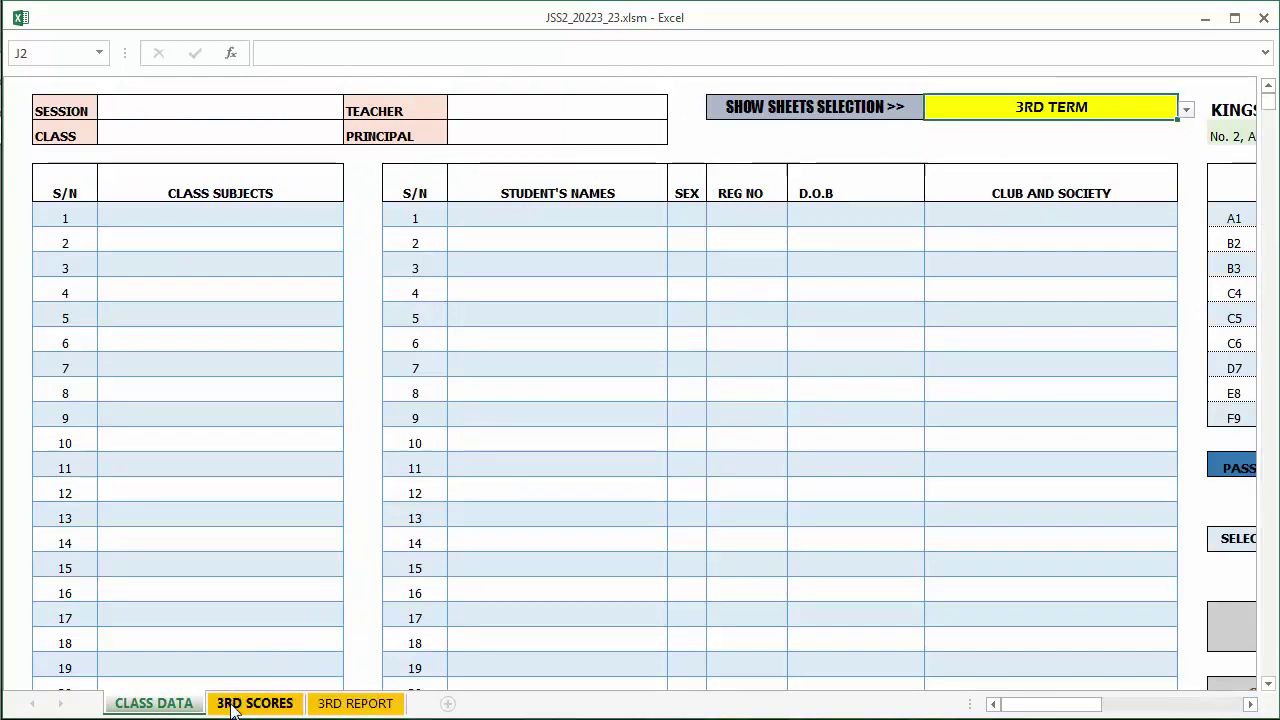
left_click(232, 706)
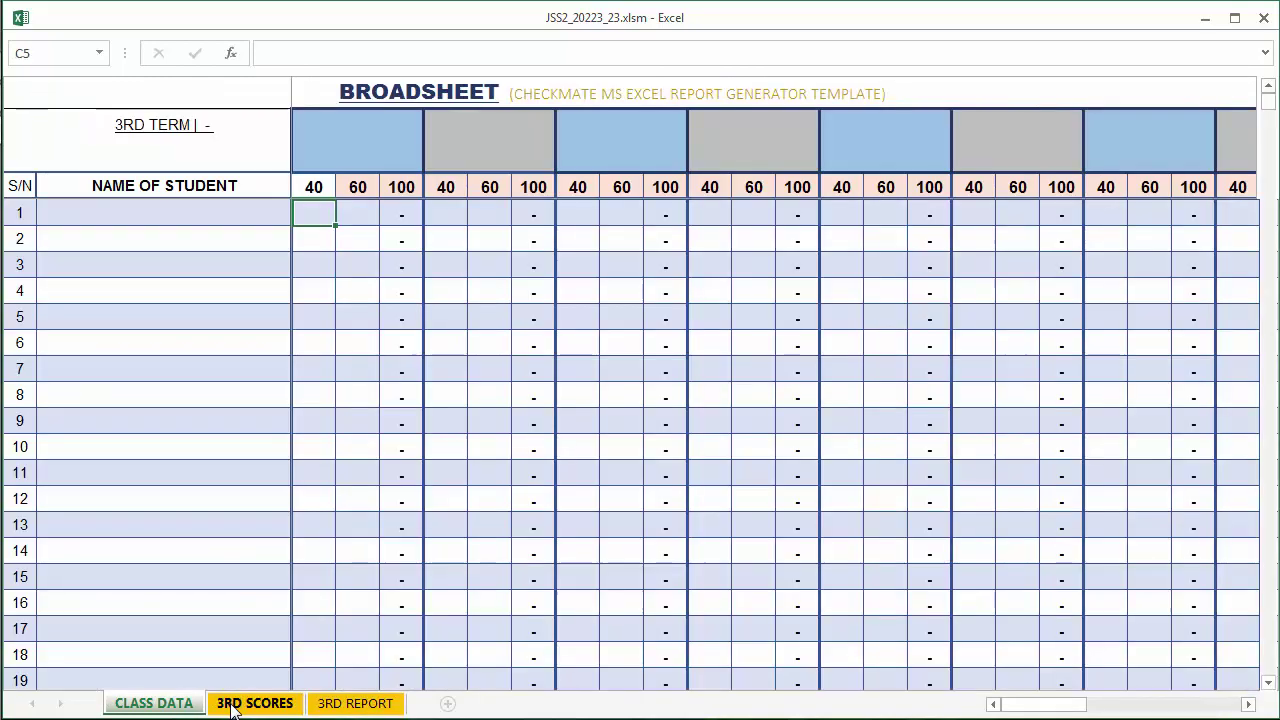
left_click(343, 705)
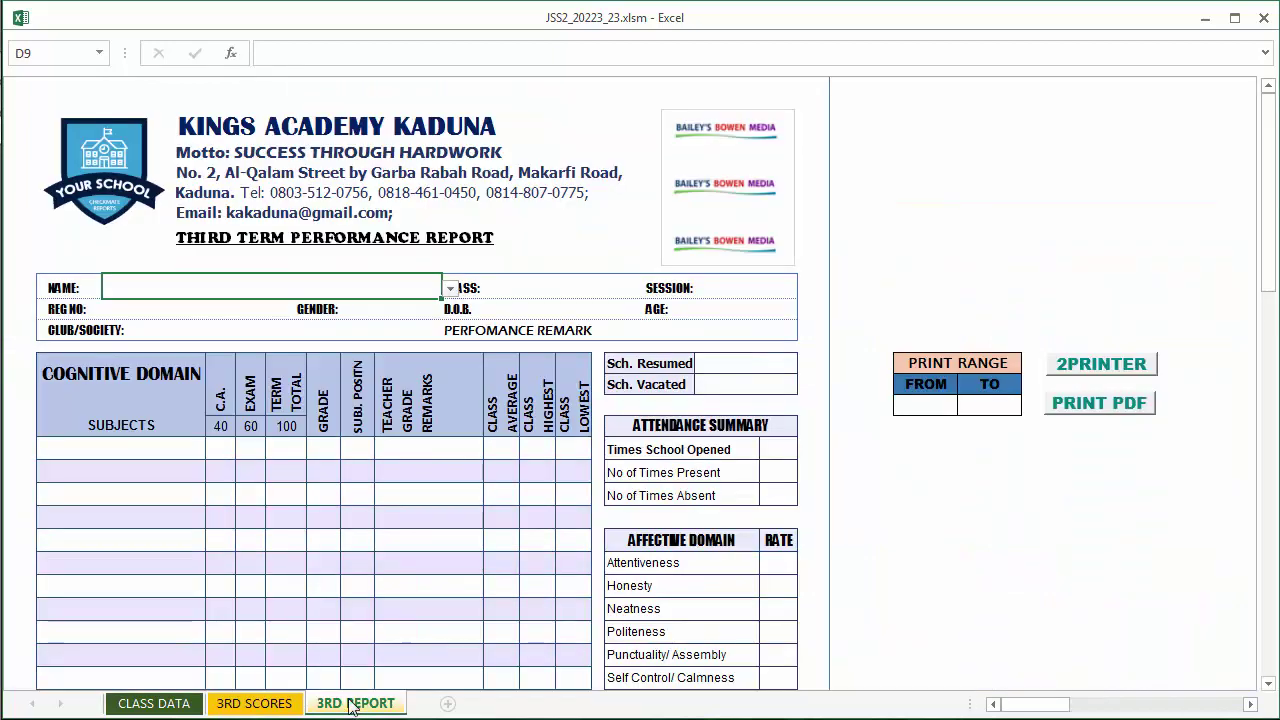
left_click(160, 703)
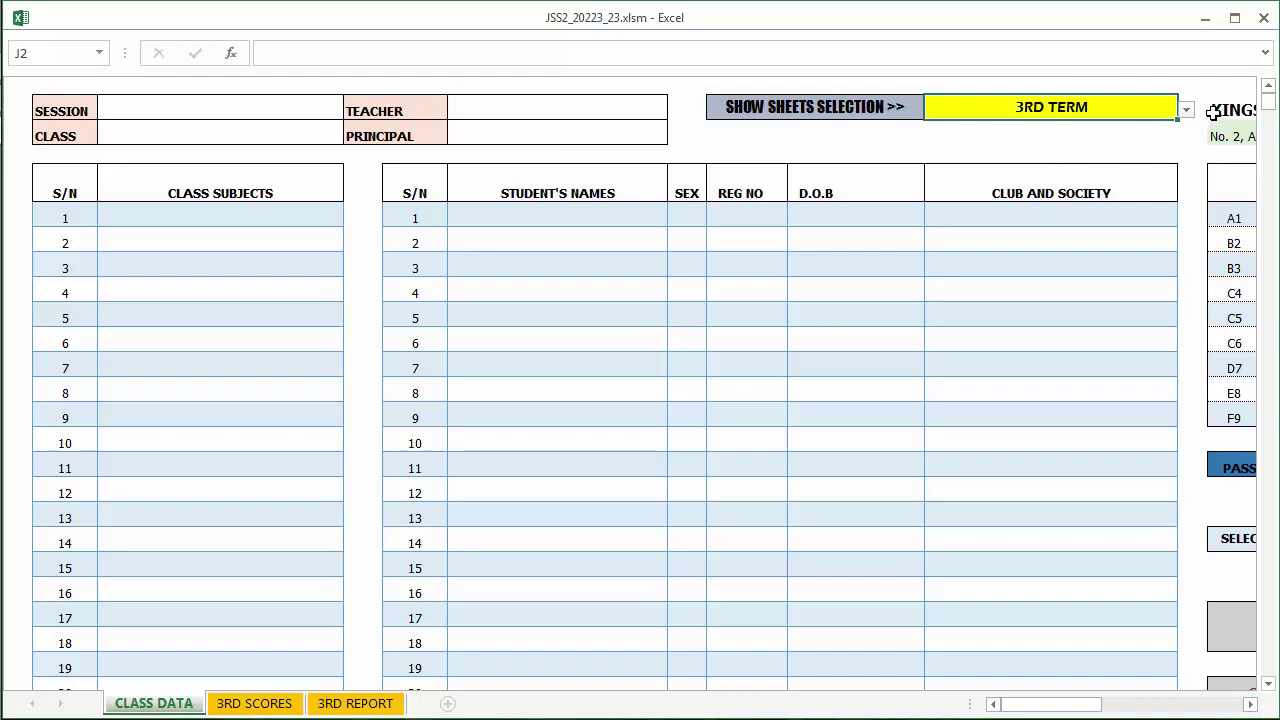
Show the SESSION BROADSHEET sheet and view it before returning to CLASS DATA.
left_click(1186, 109)
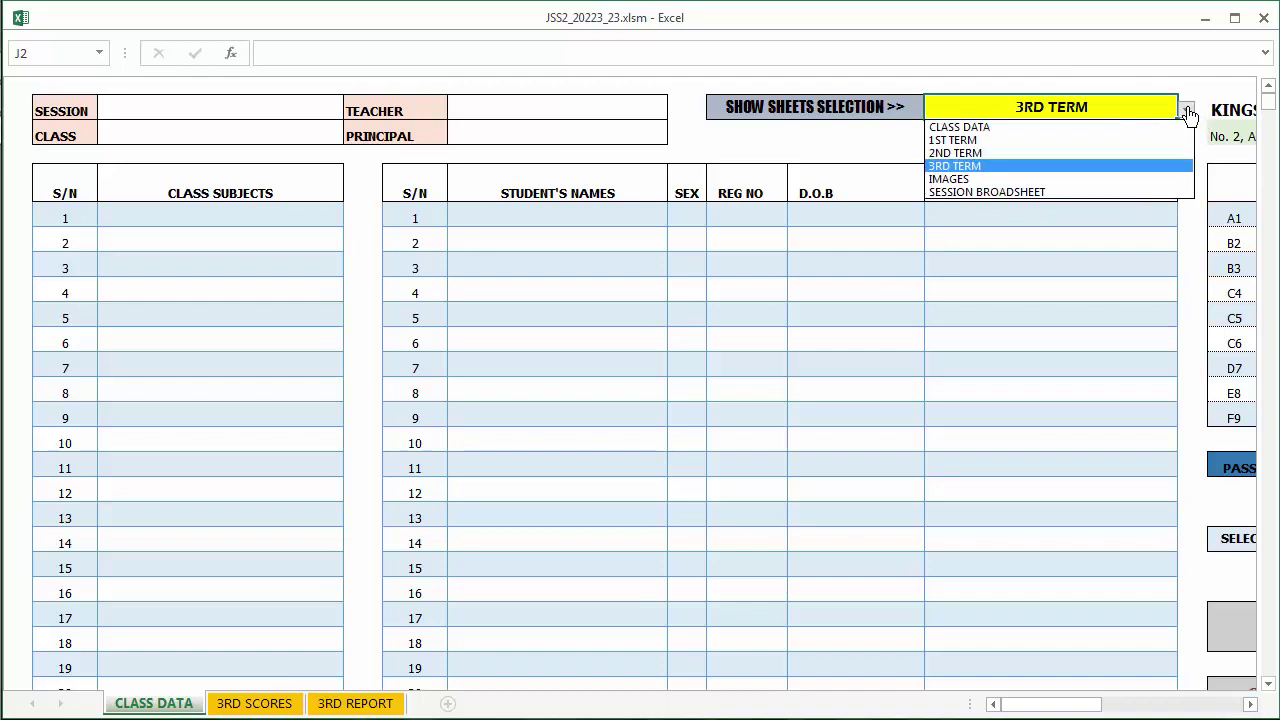
left_click(1116, 193)
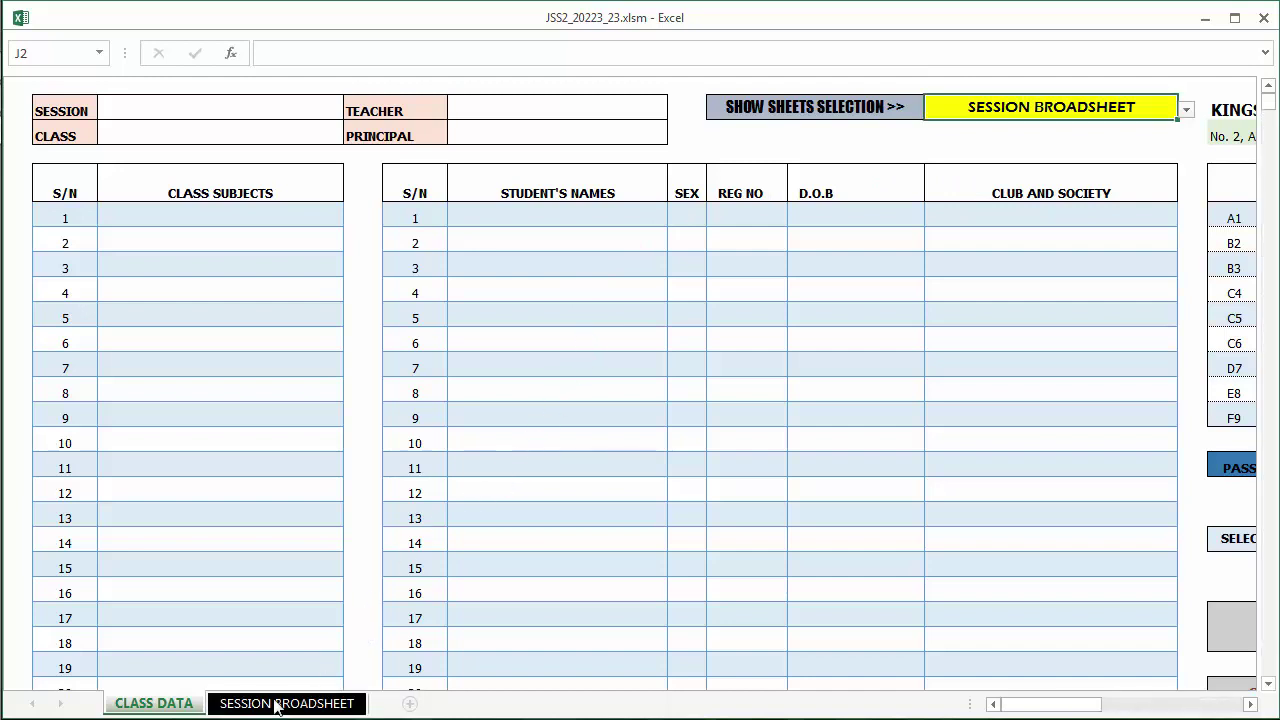
left_click(280, 703)
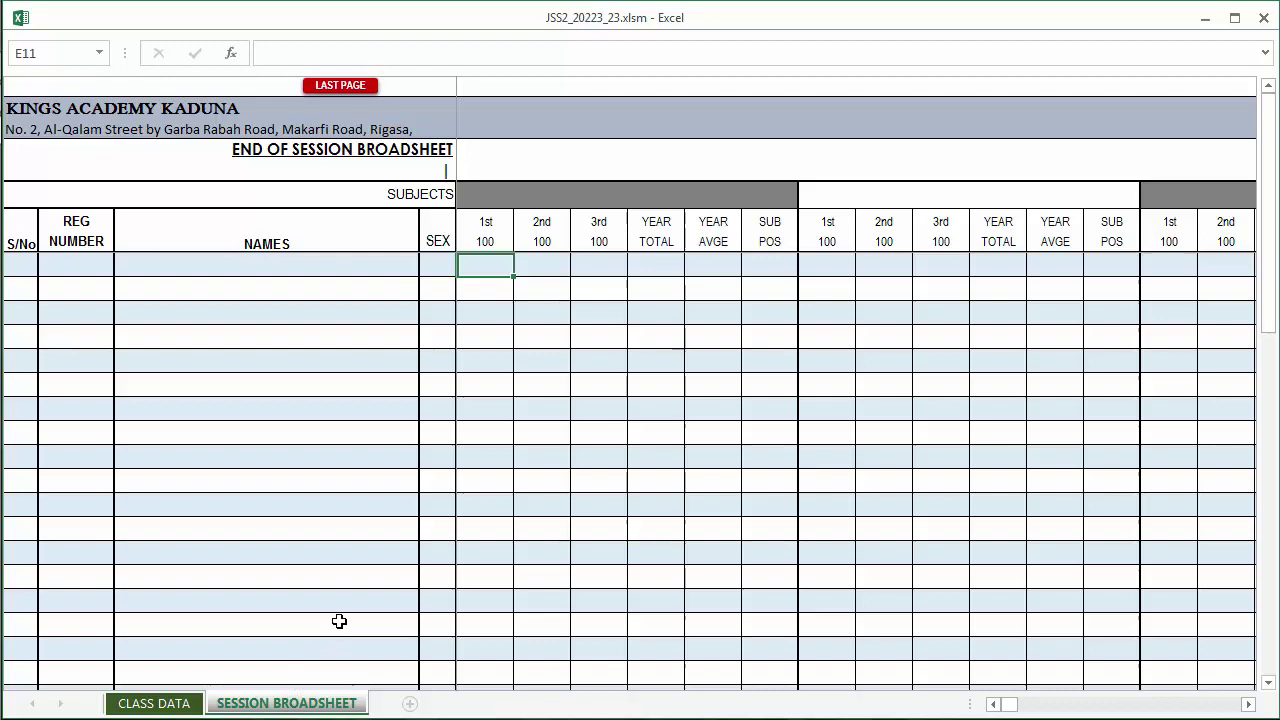
left_click(155, 703)
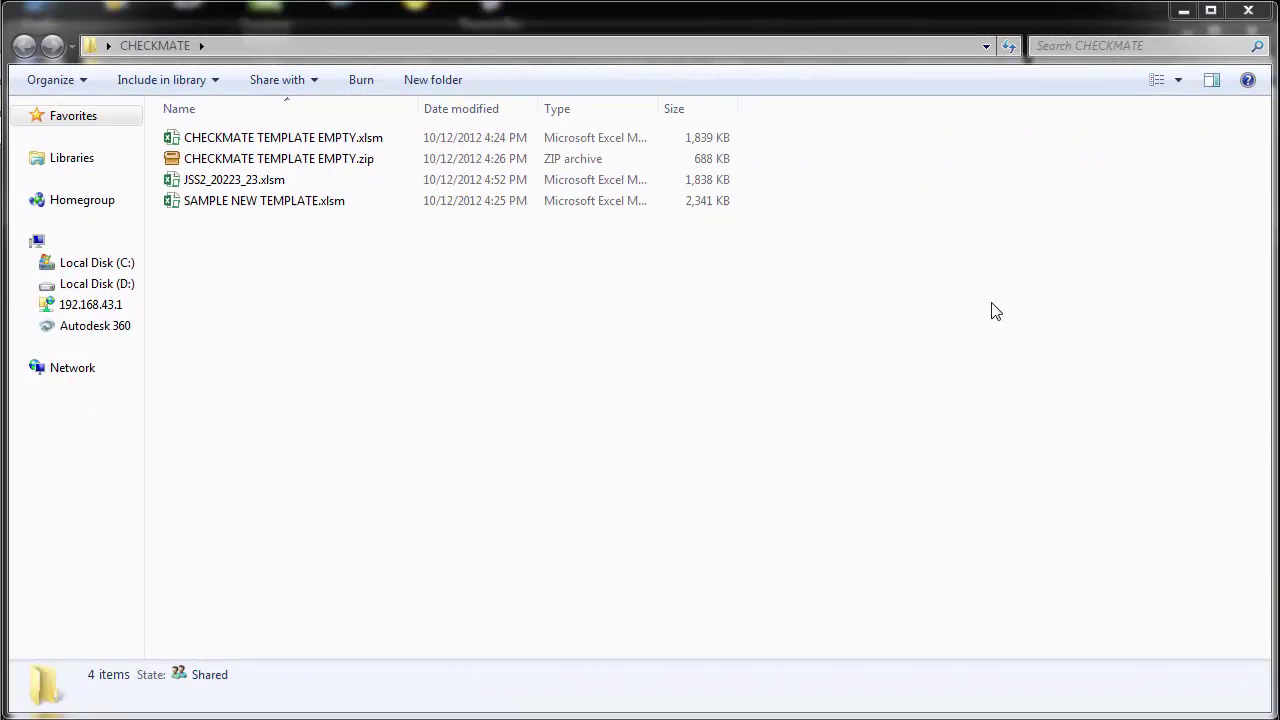
Open SAMPLE NEW TEMPLATE.xlsm from the CHECKMATE folder in Excel.
left_click(314, 203)
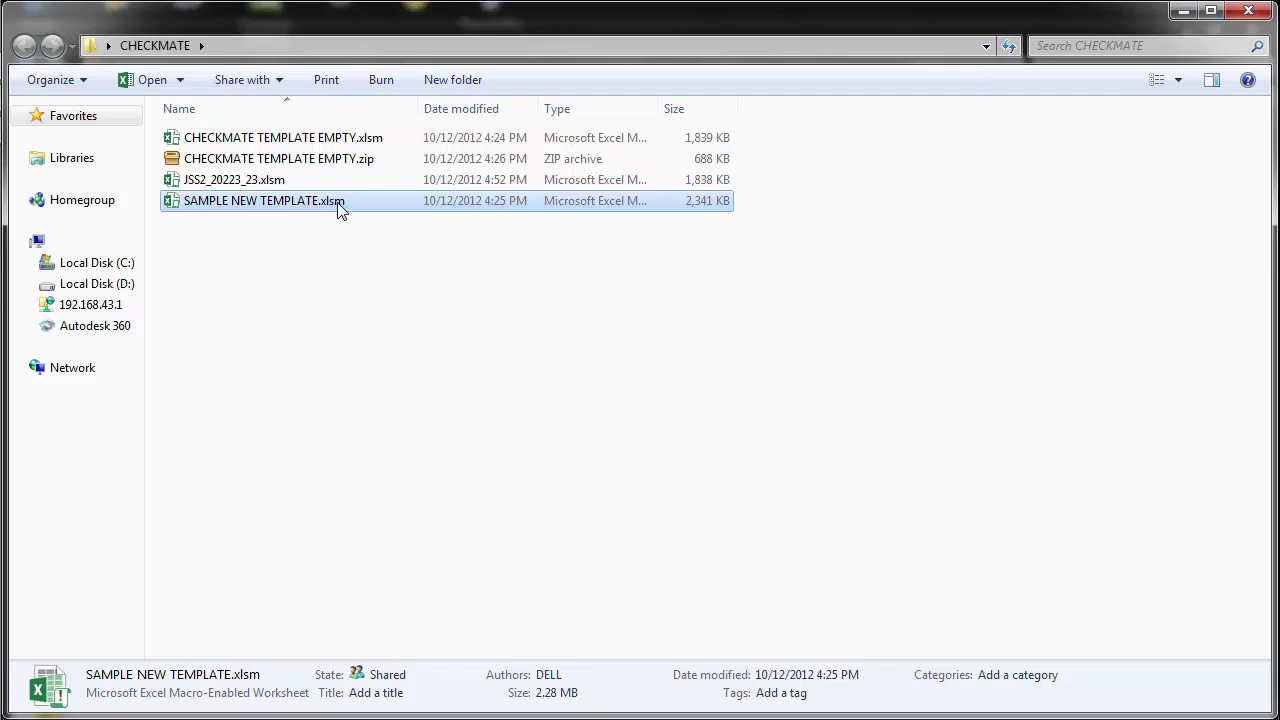
double_click(340, 203)
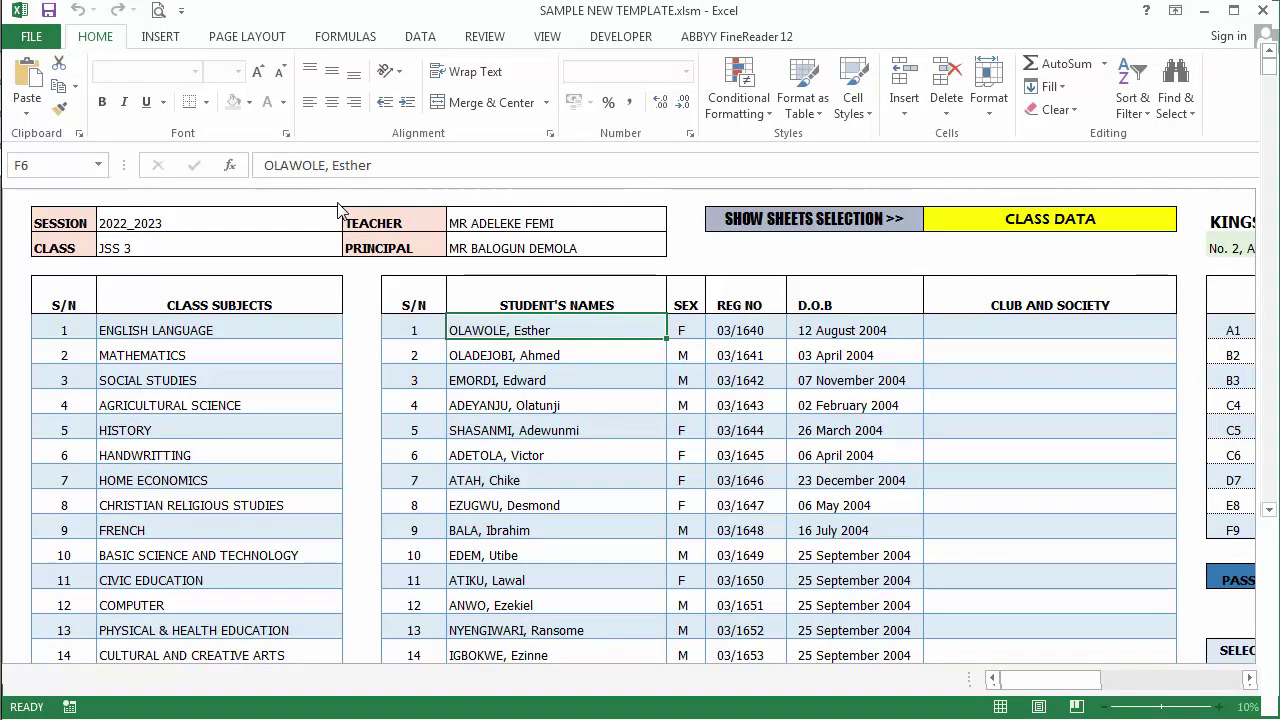
Go full-screen and check the student name, session 2022_2023, class JSS 3, teacher and principal entries.
key("ctrl+shift+F1")
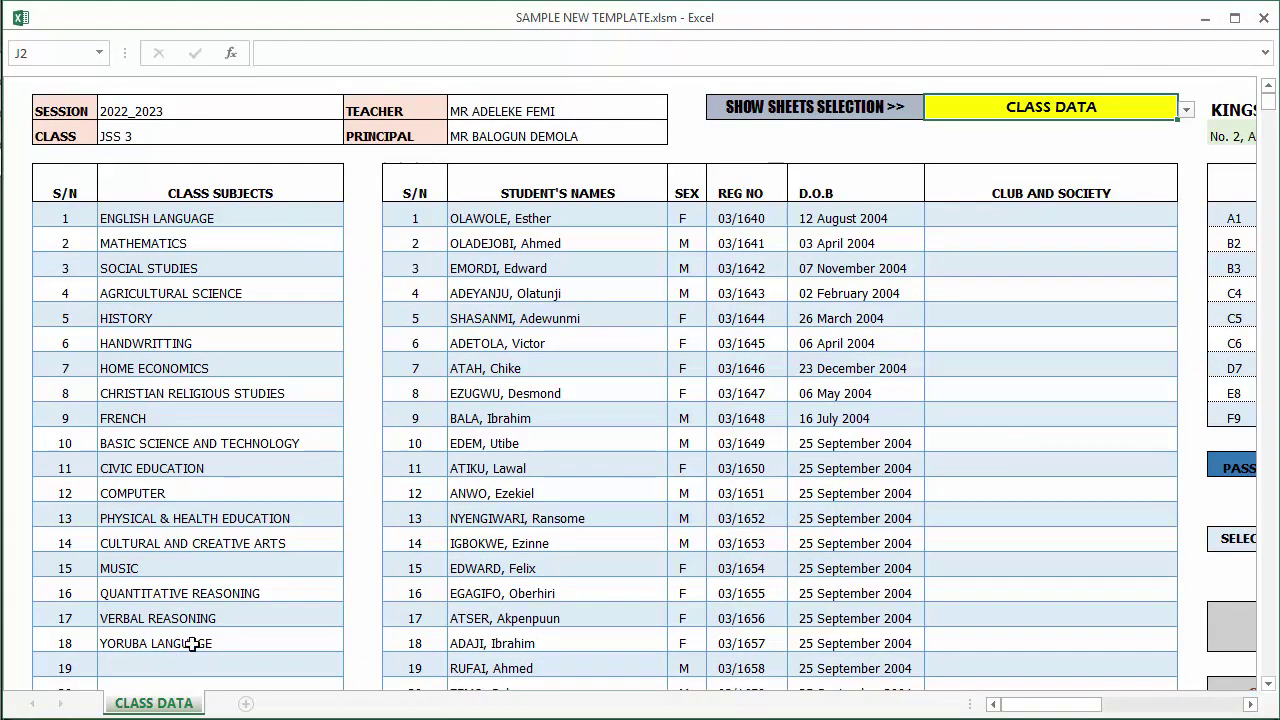
left_click(464, 214)
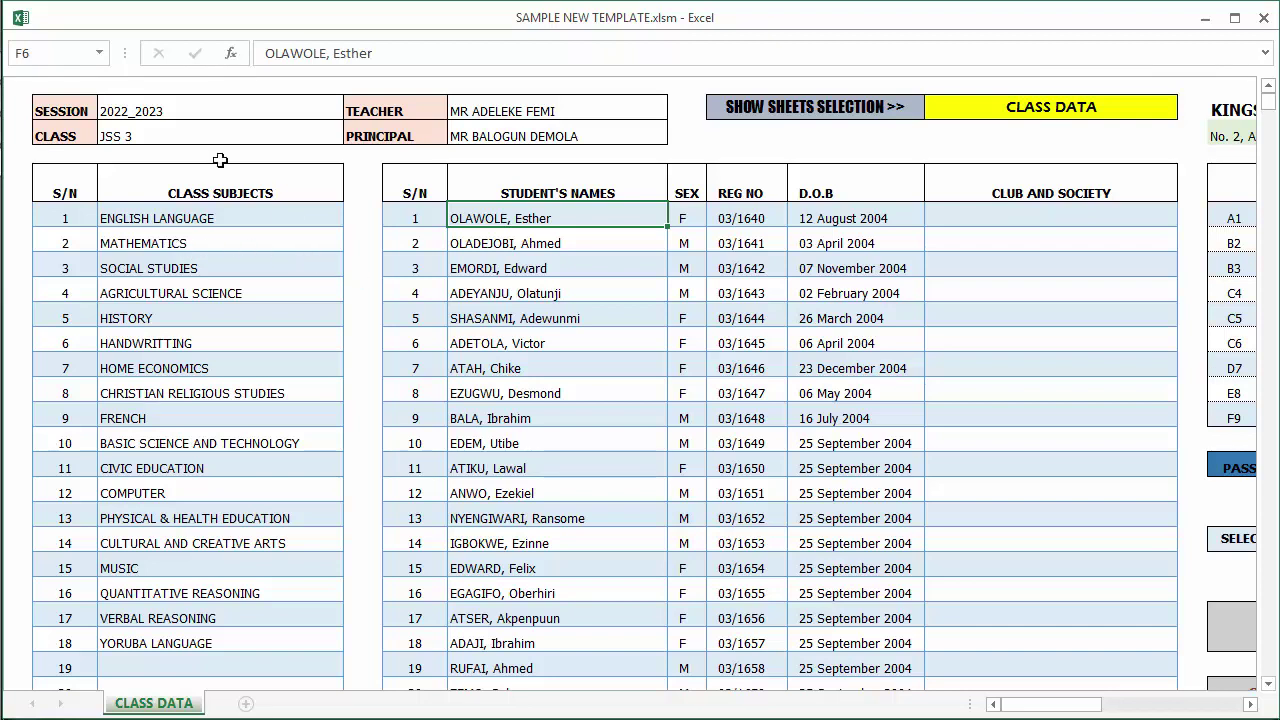
left_click(169, 108)
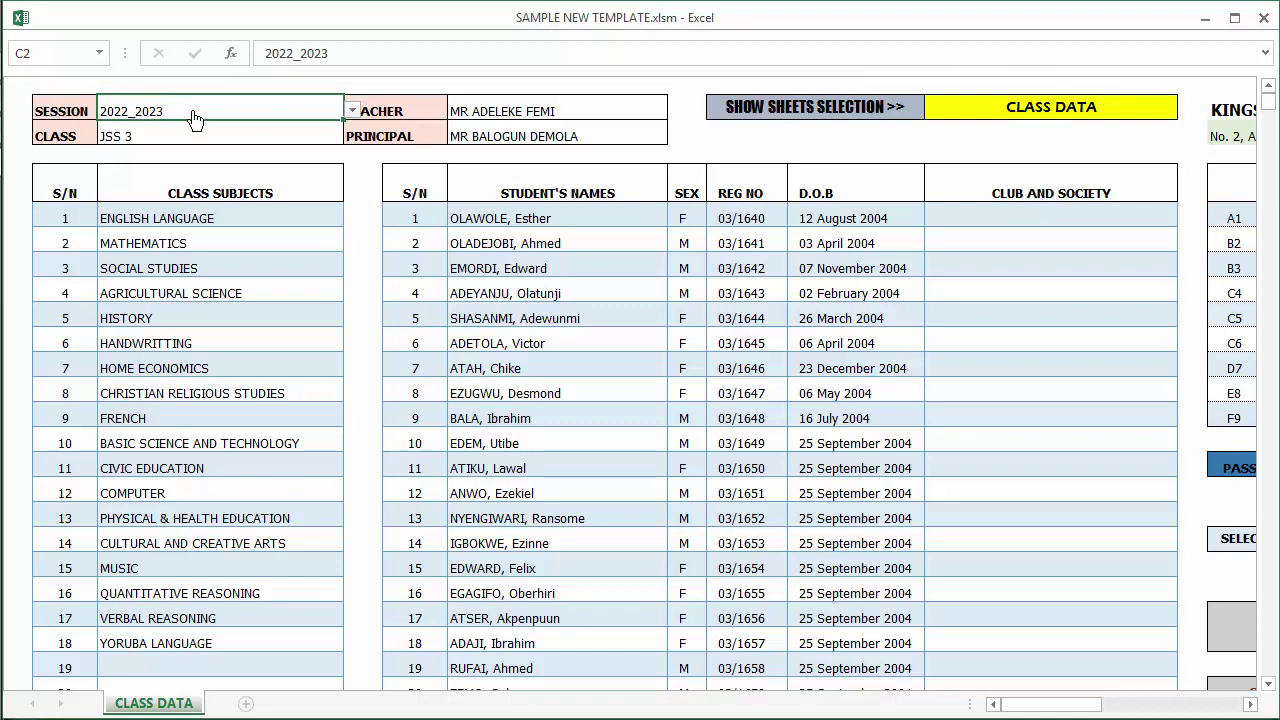
key("alt+Down")
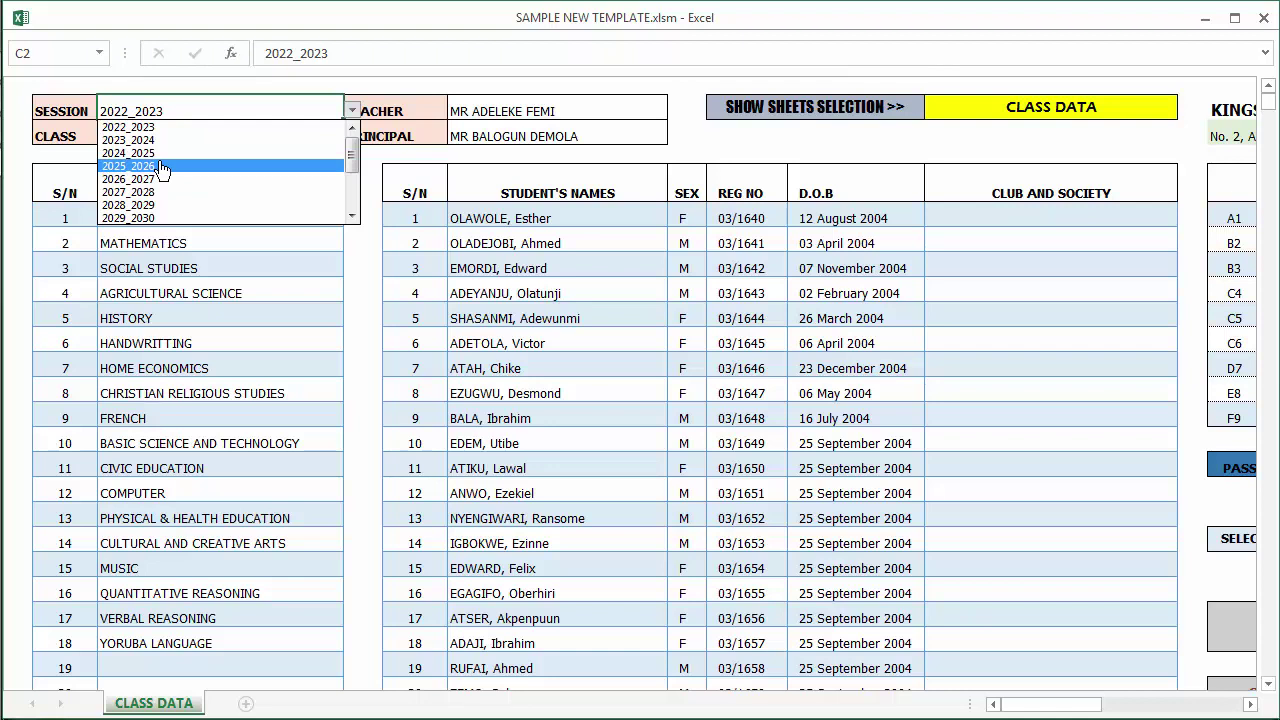
left_click(163, 130)
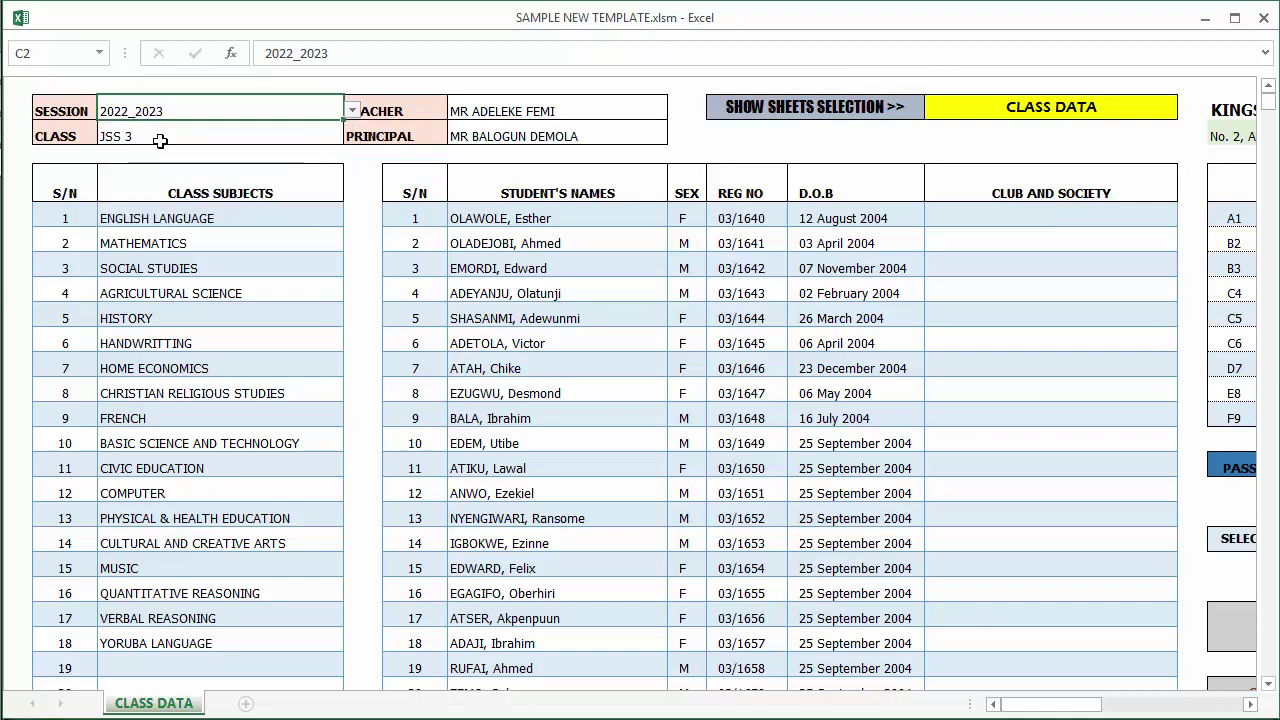
left_click(161, 139)
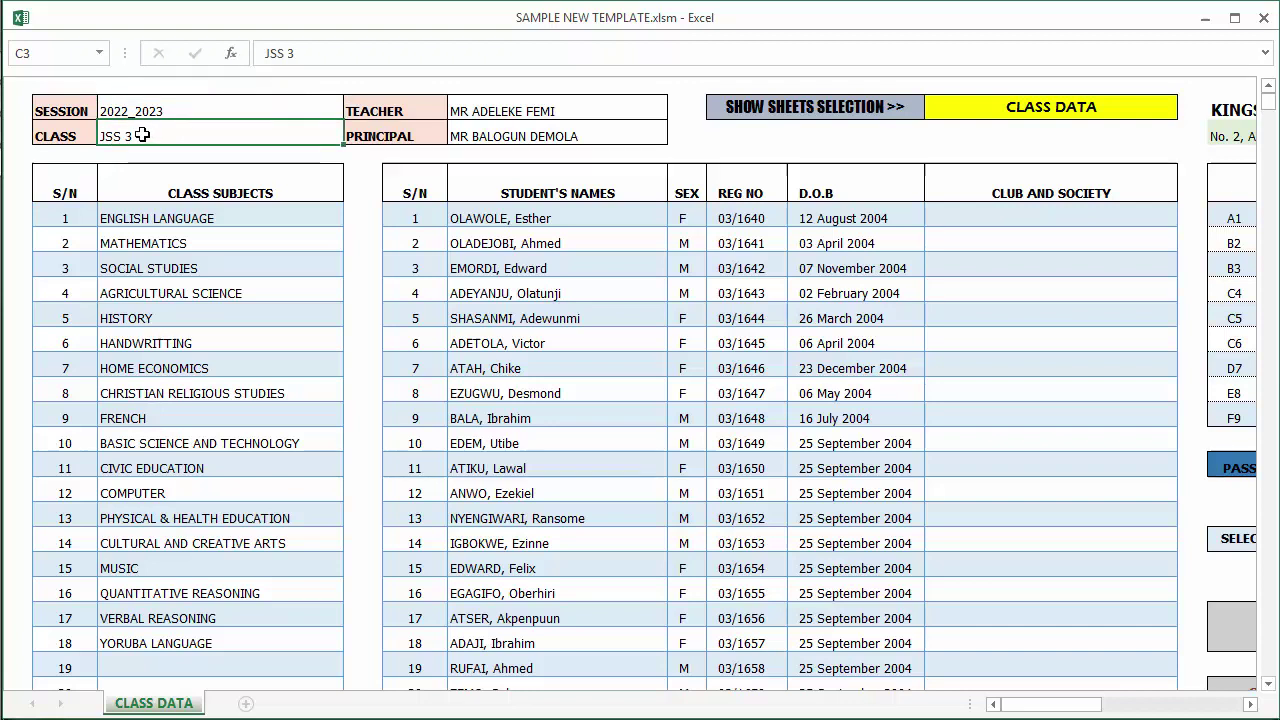
left_click(464, 110)
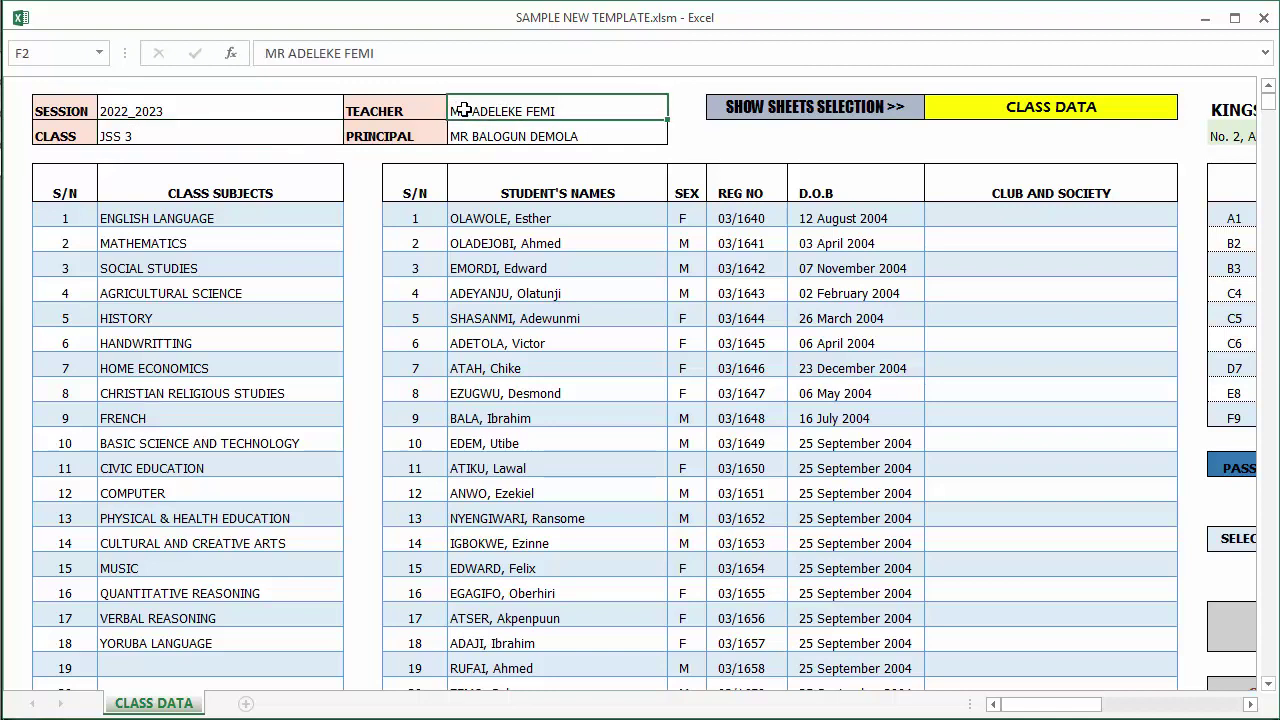
left_click(469, 134)
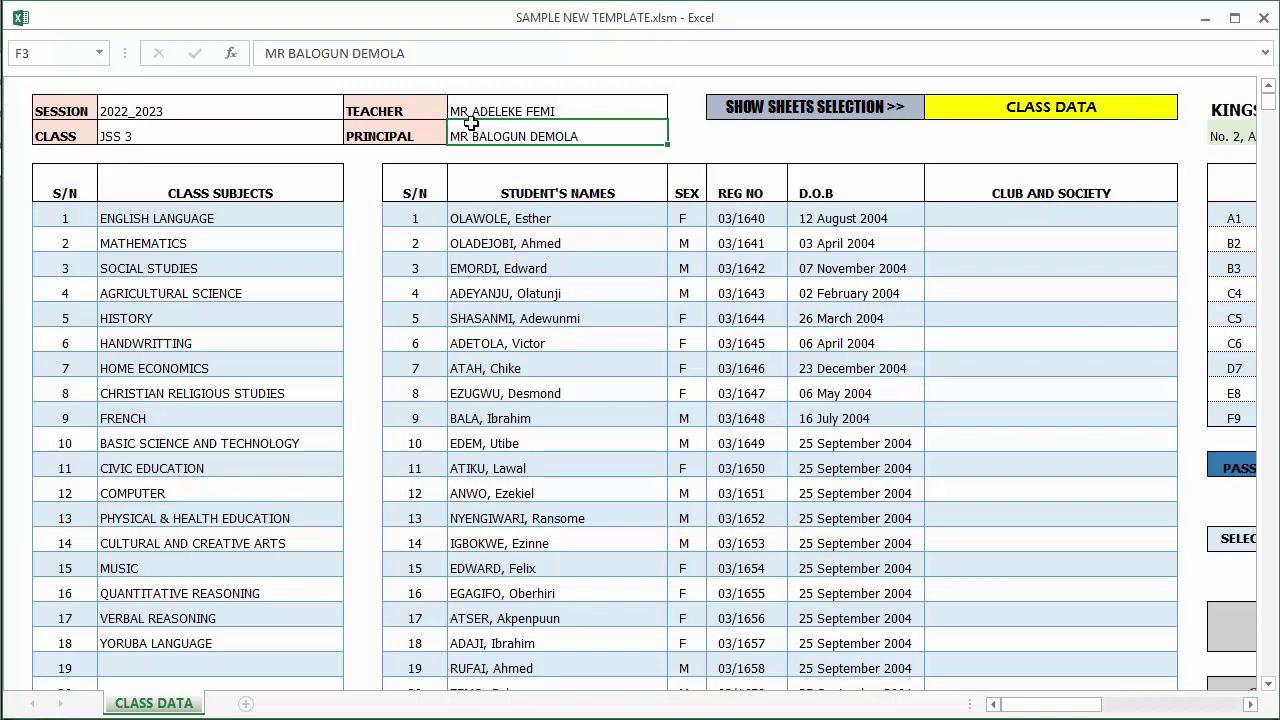
left_click(138, 220)
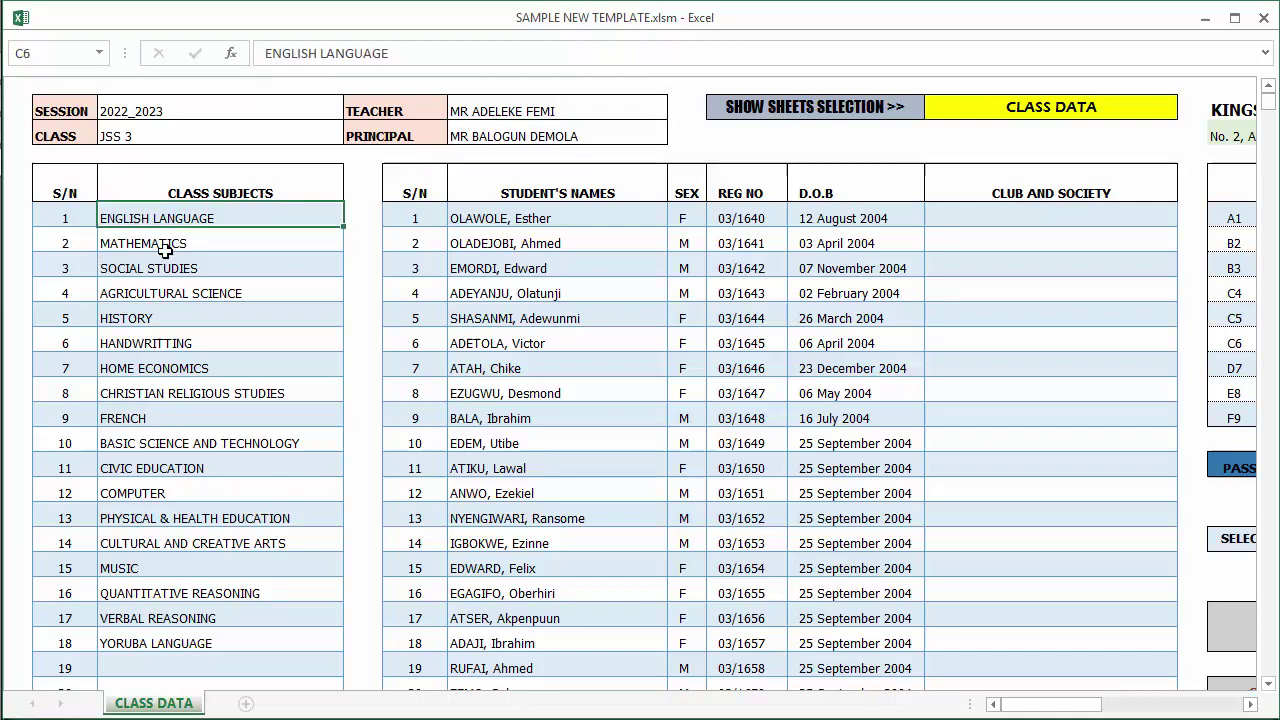
left_click(166, 244)
left_click(171, 269)
left_click(166, 319)
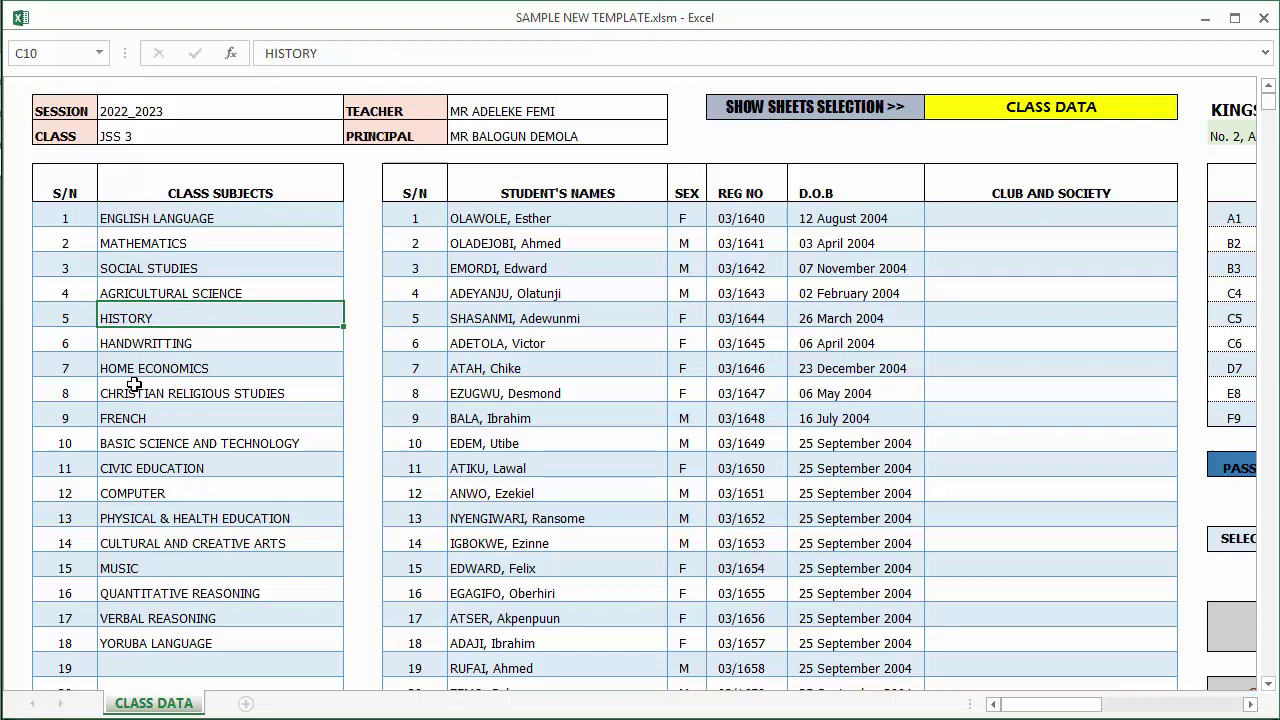
scroll(130, 382, "down", 1)
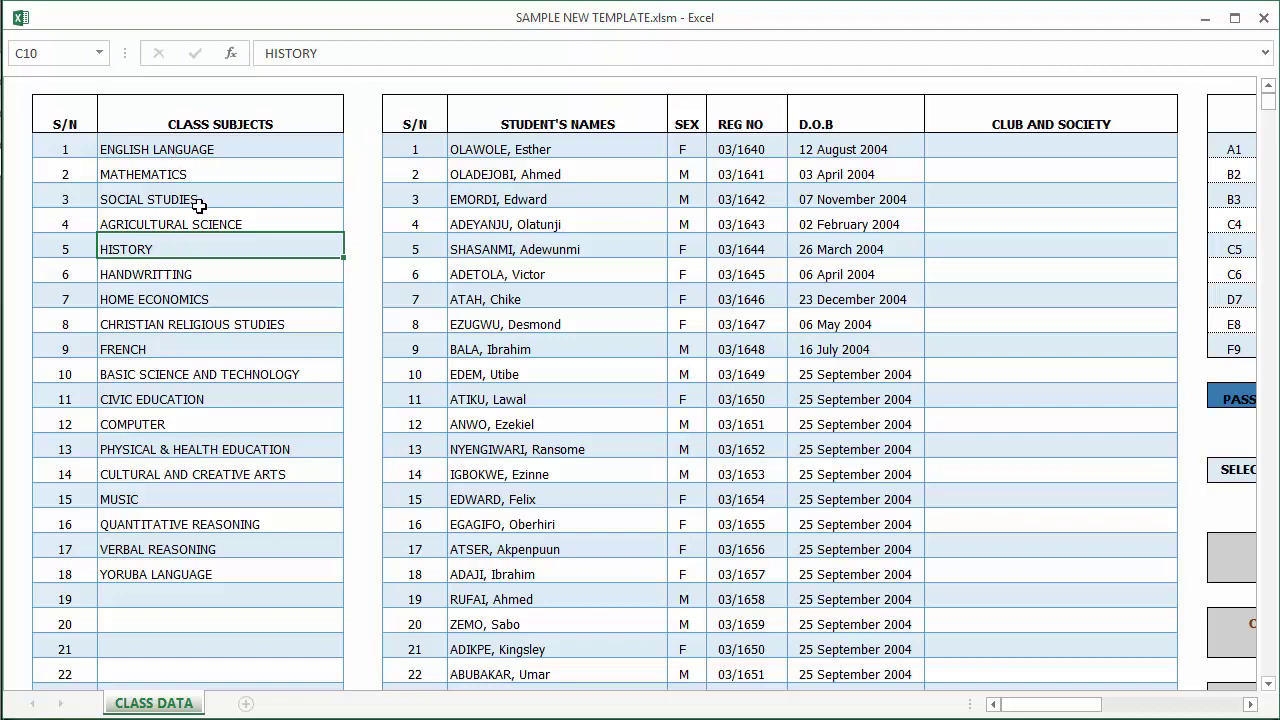
scroll(194, 200, "up", 1)
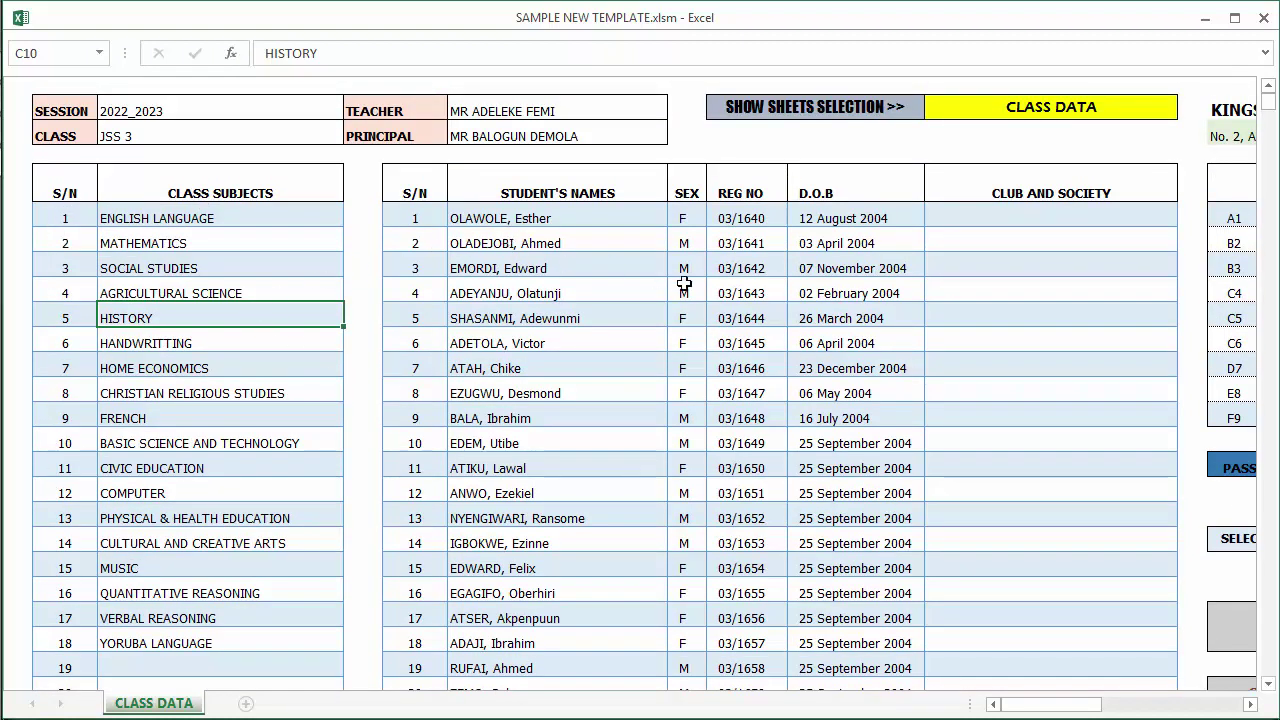
left_click(492, 217)
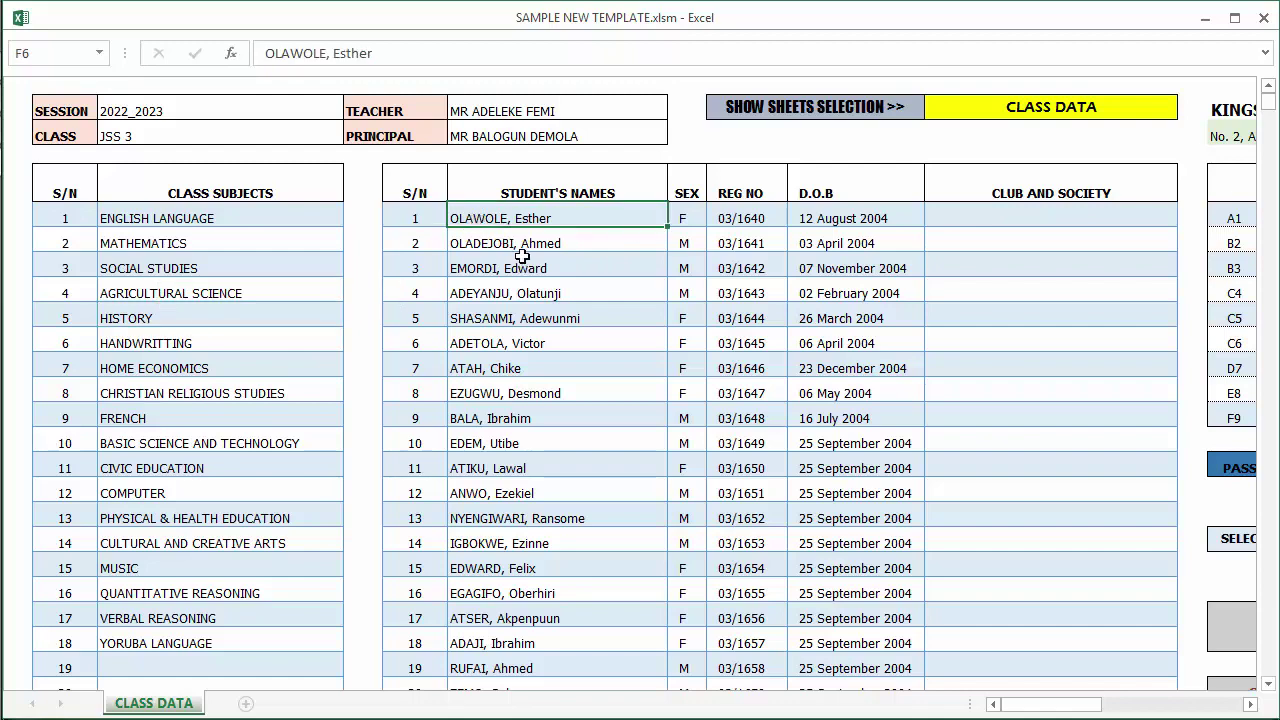
left_click(513, 266)
scroll(512, 284, "down", 5)
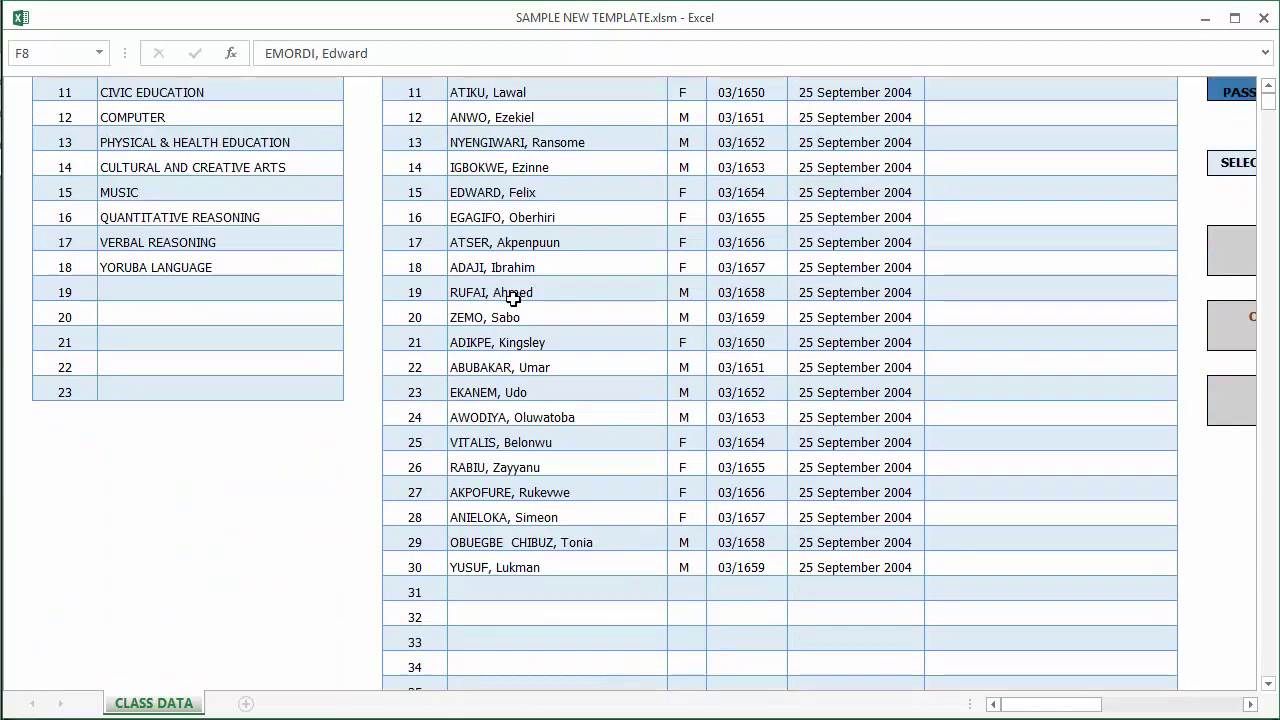
scroll(513, 297, "up", 5)
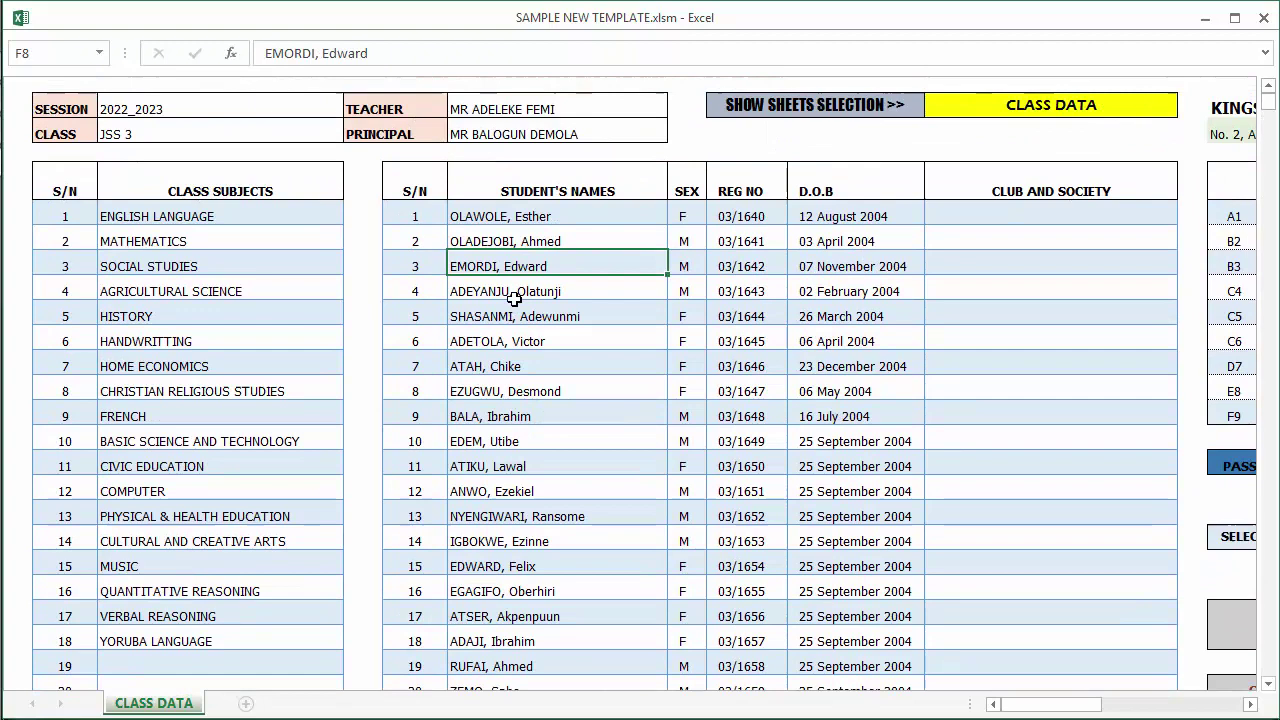
left_click(740, 219)
left_click(749, 272)
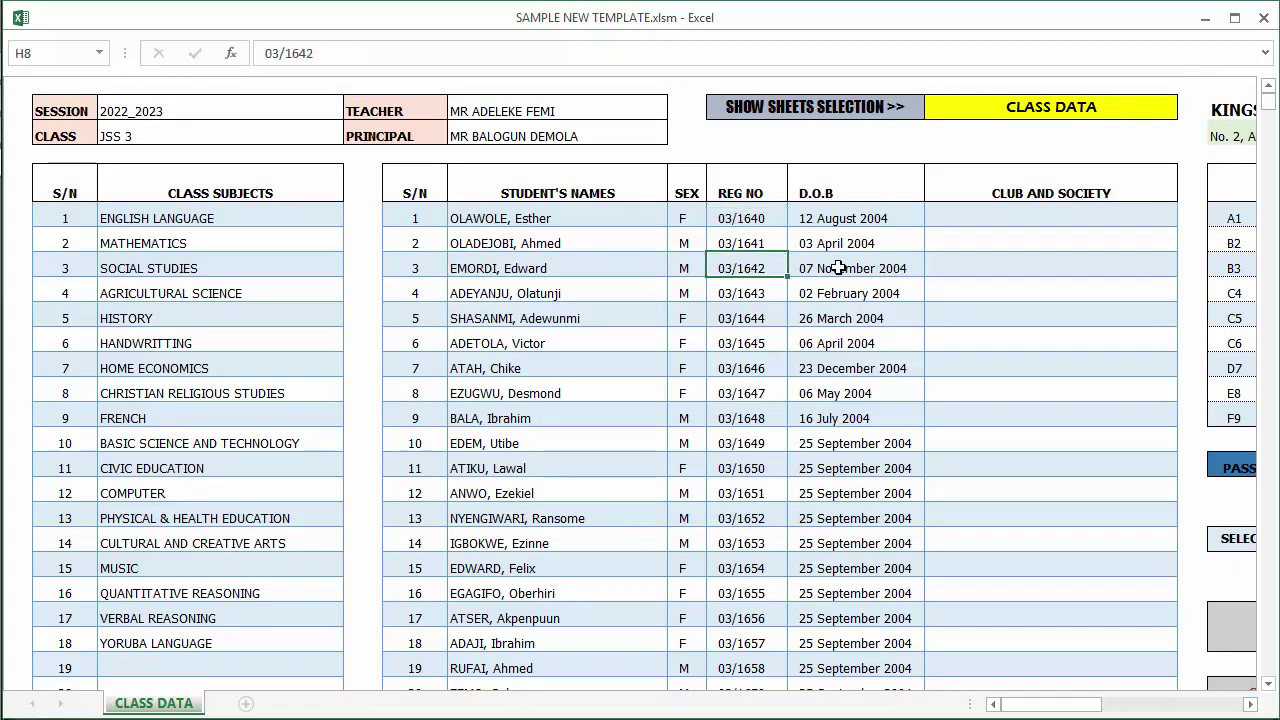
scroll(838, 268, "down", 5)
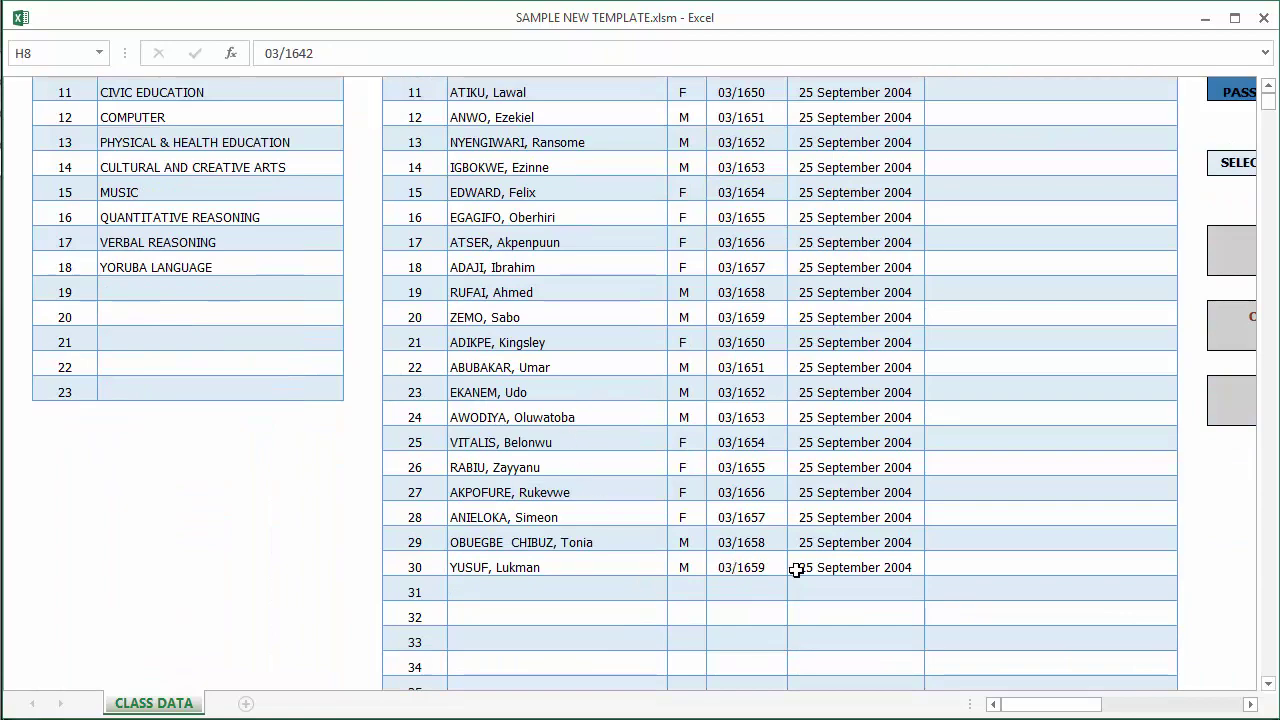
scroll(794, 568, "up", 5)
left_click_drag(1022, 707, 1042, 708)
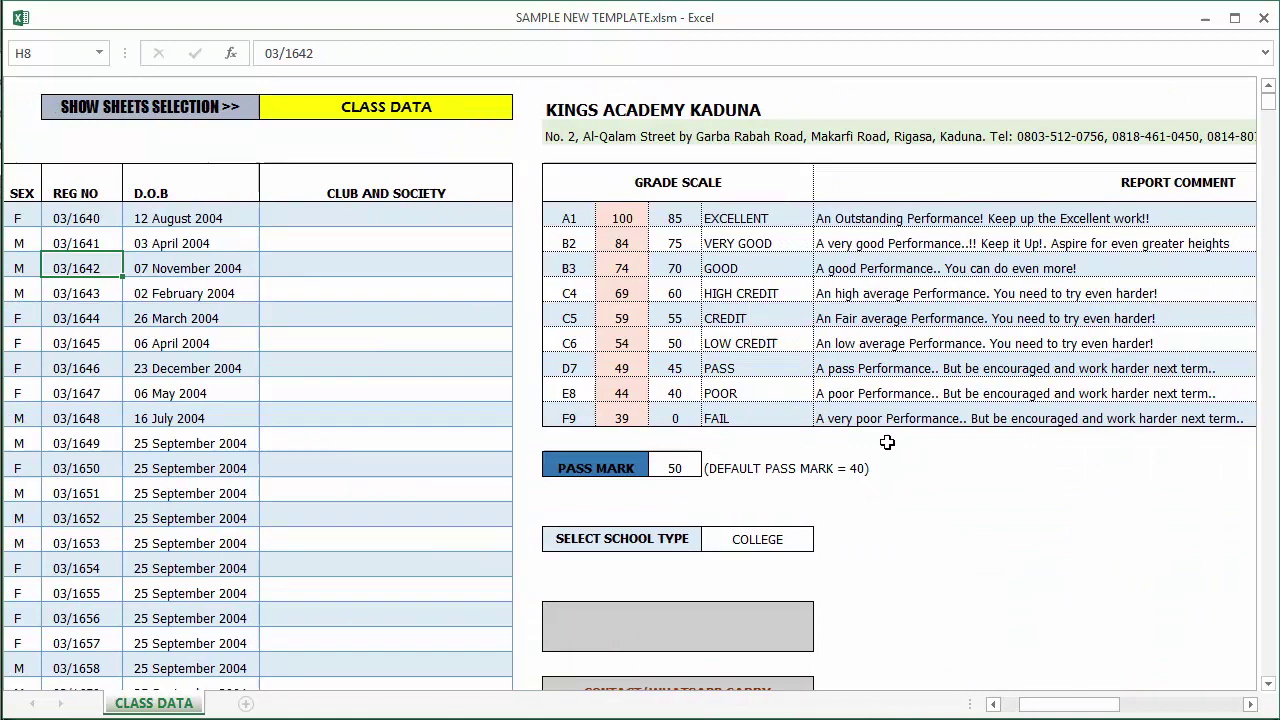
left_click(697, 465)
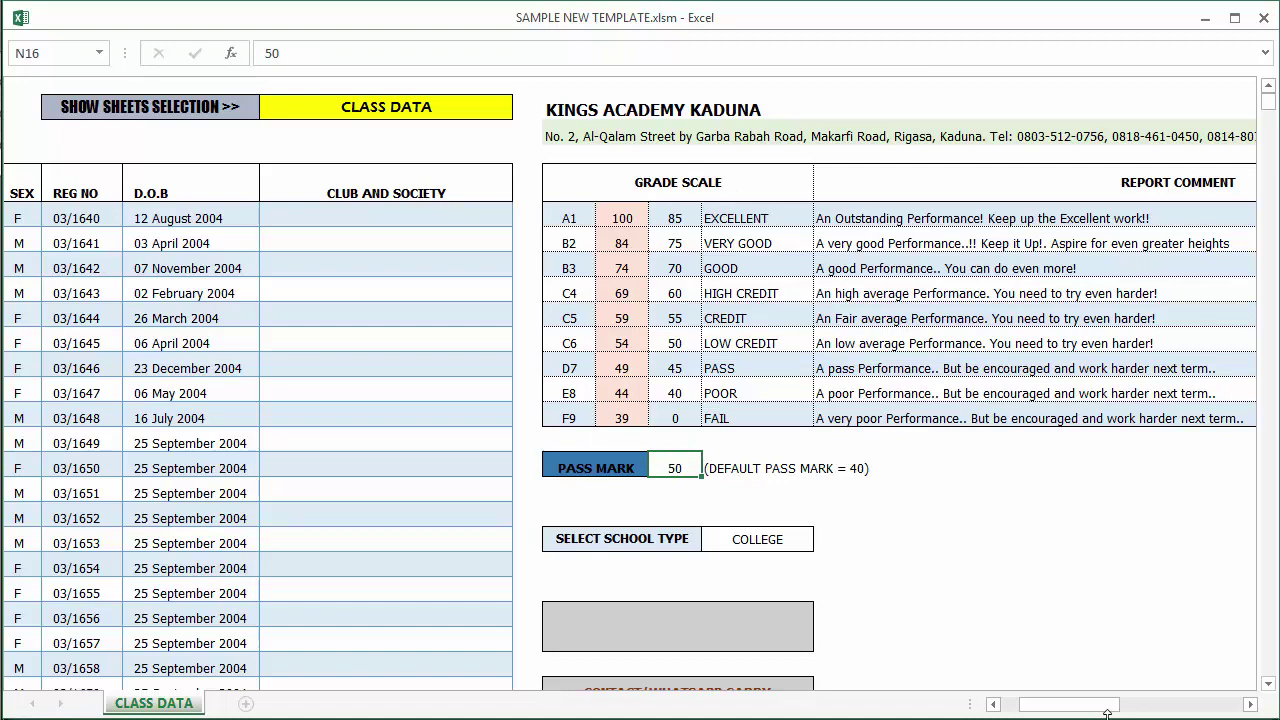
left_click_drag(1095, 713, 1075, 713)
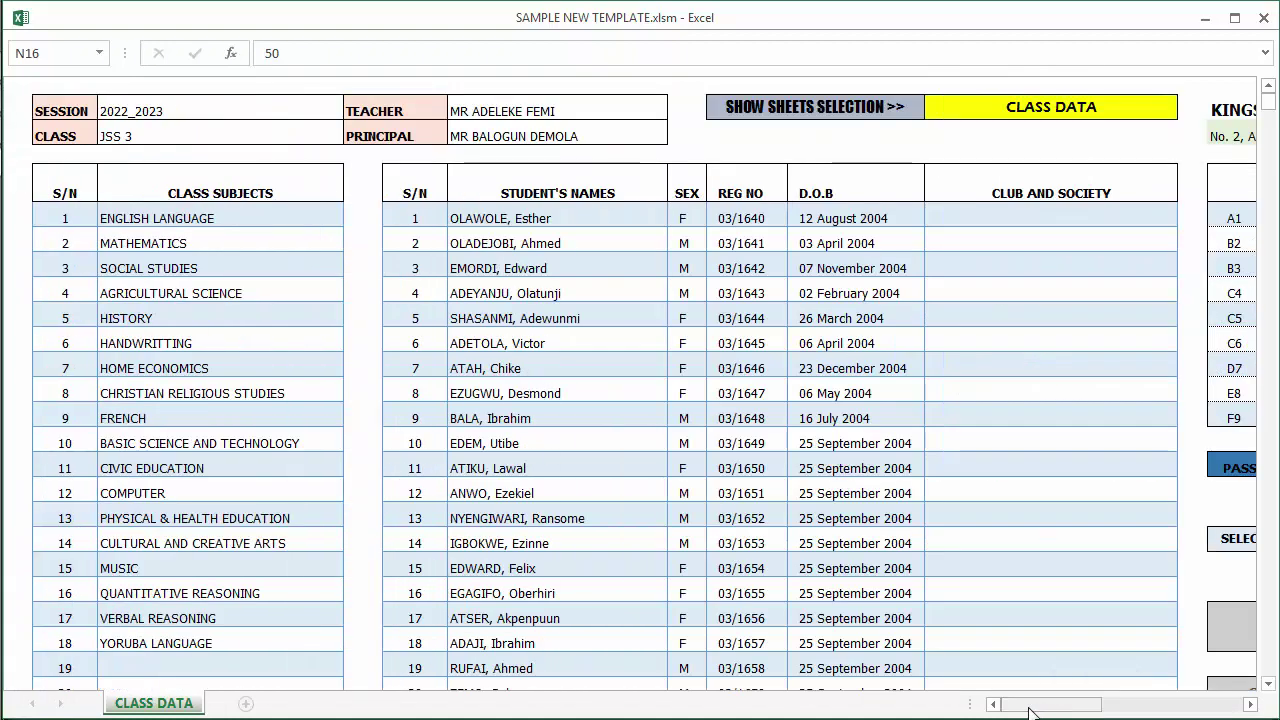
scroll(558, 434, "down", 3)
scroll(558, 434, "down", 1)
scroll(737, 423, "up", 4)
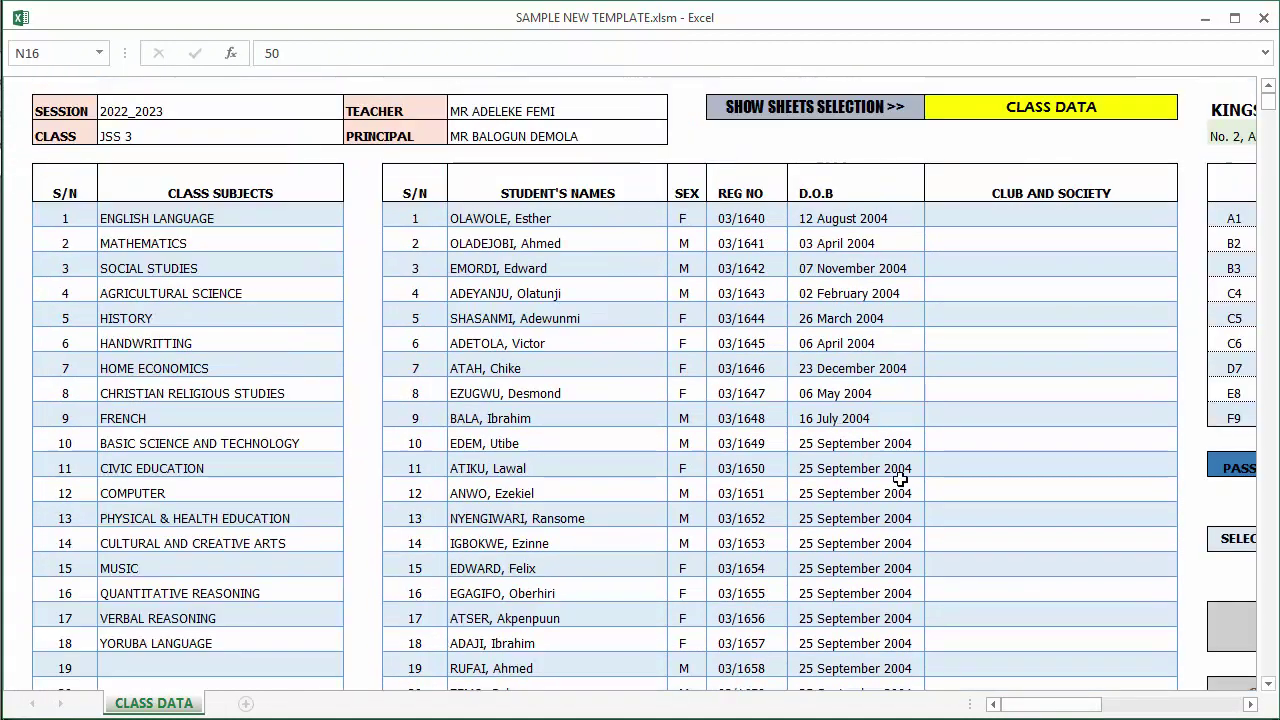
mouse_move(1030, 703)
left_mouse_down()
mouse_move(1103, 706)
mouse_move(1006, 693)
mouse_move(1028, 692)
mouse_move(1020, 680)
left_mouse_up()
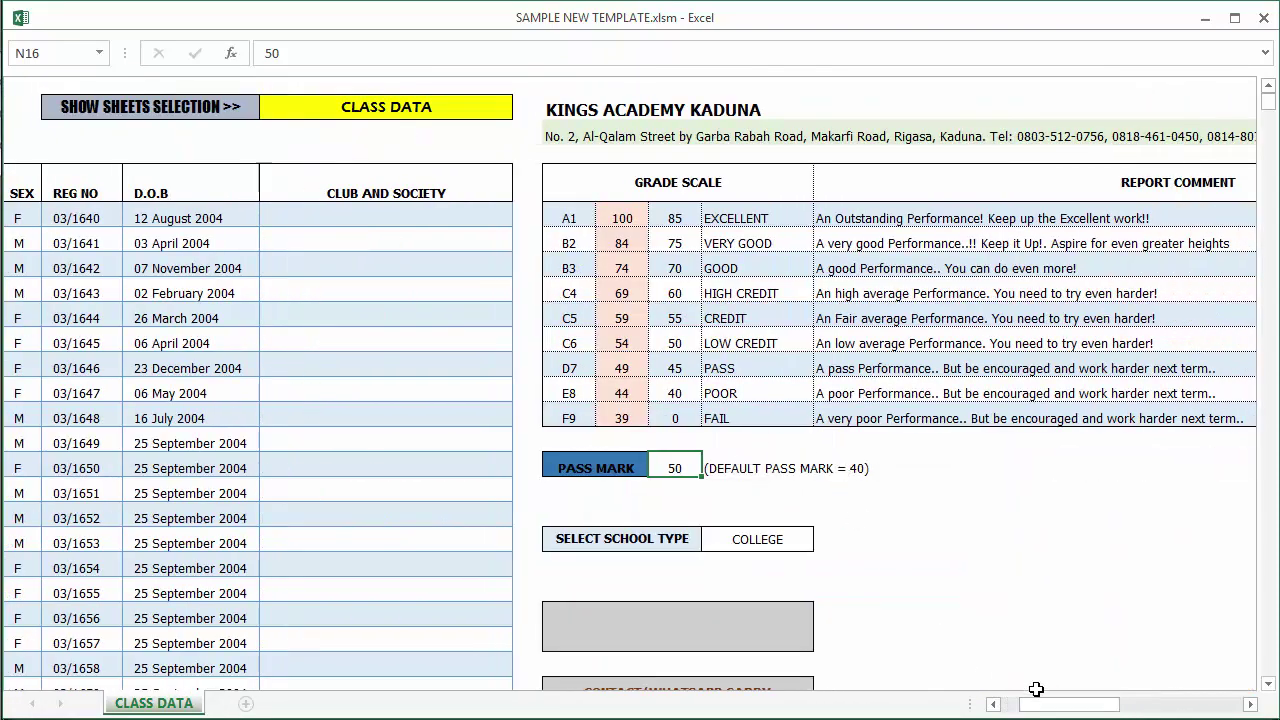
left_click_drag(1043, 705, 1022, 705)
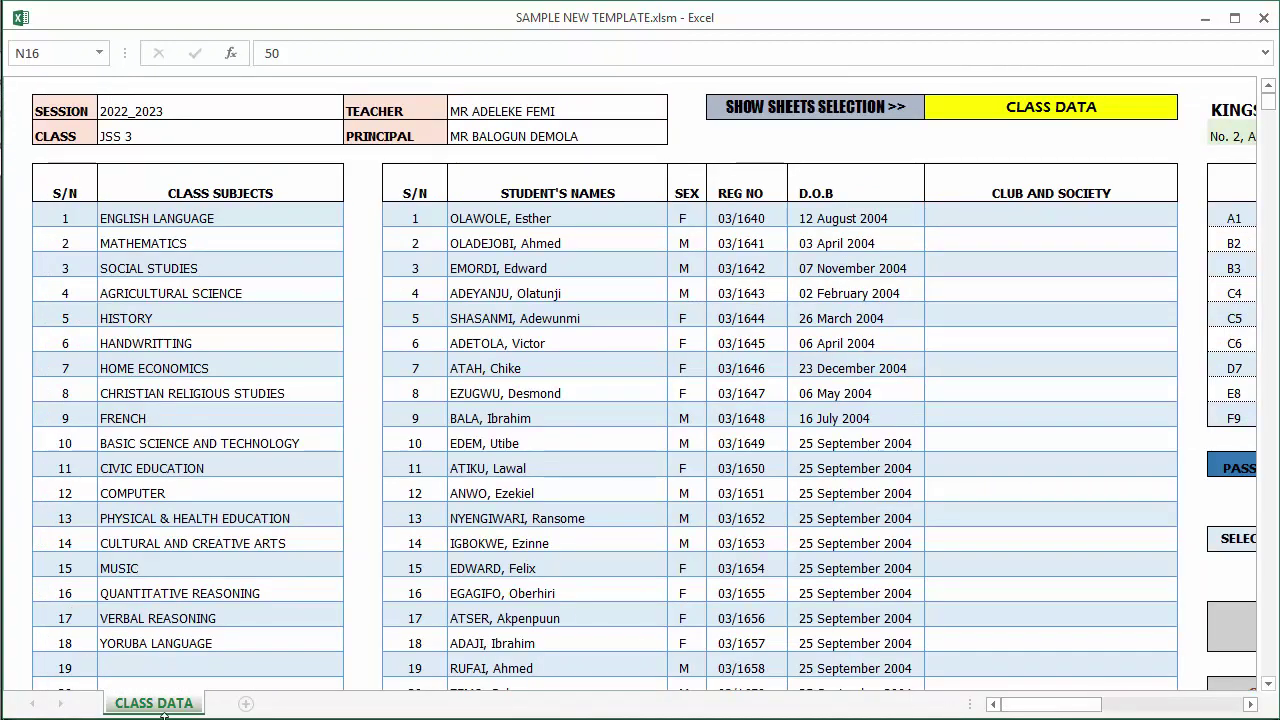
Switch the sheet selection to 2ND TERM, then 1ST TERM, and open the 1ST SCORES broadsheet.
left_click(1020, 112)
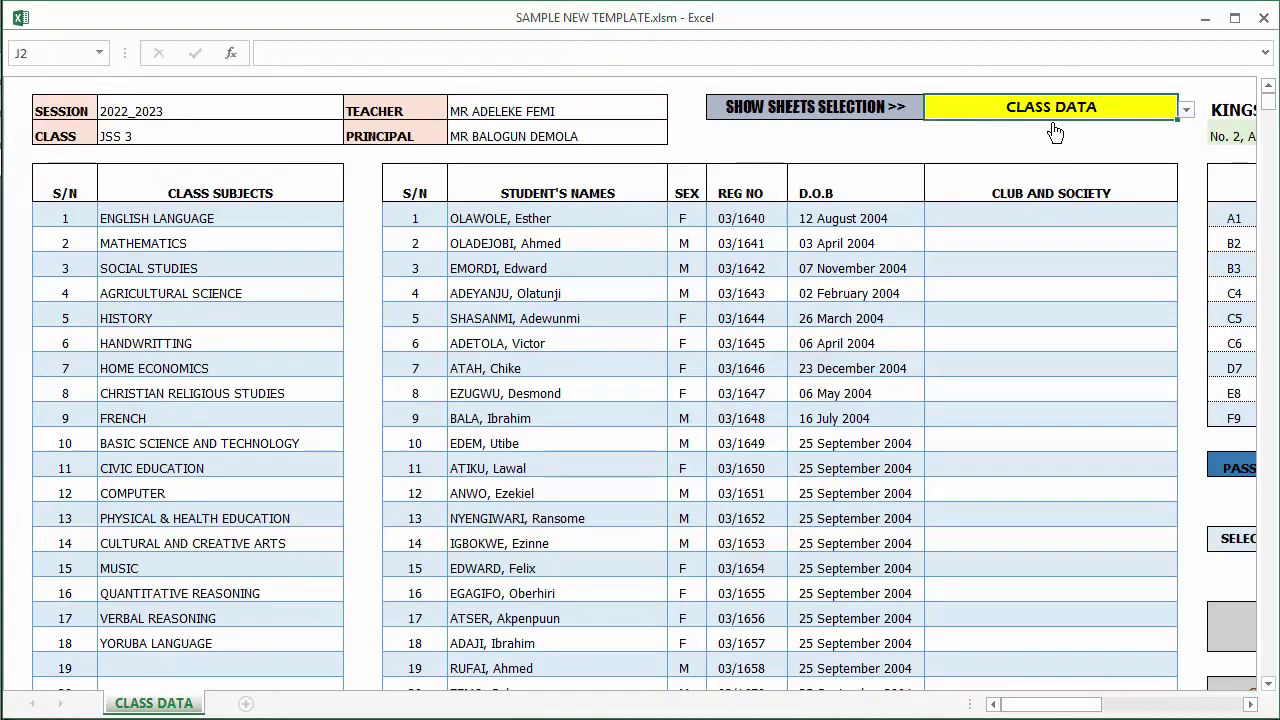
left_click(1186, 110)
left_click(985, 146)
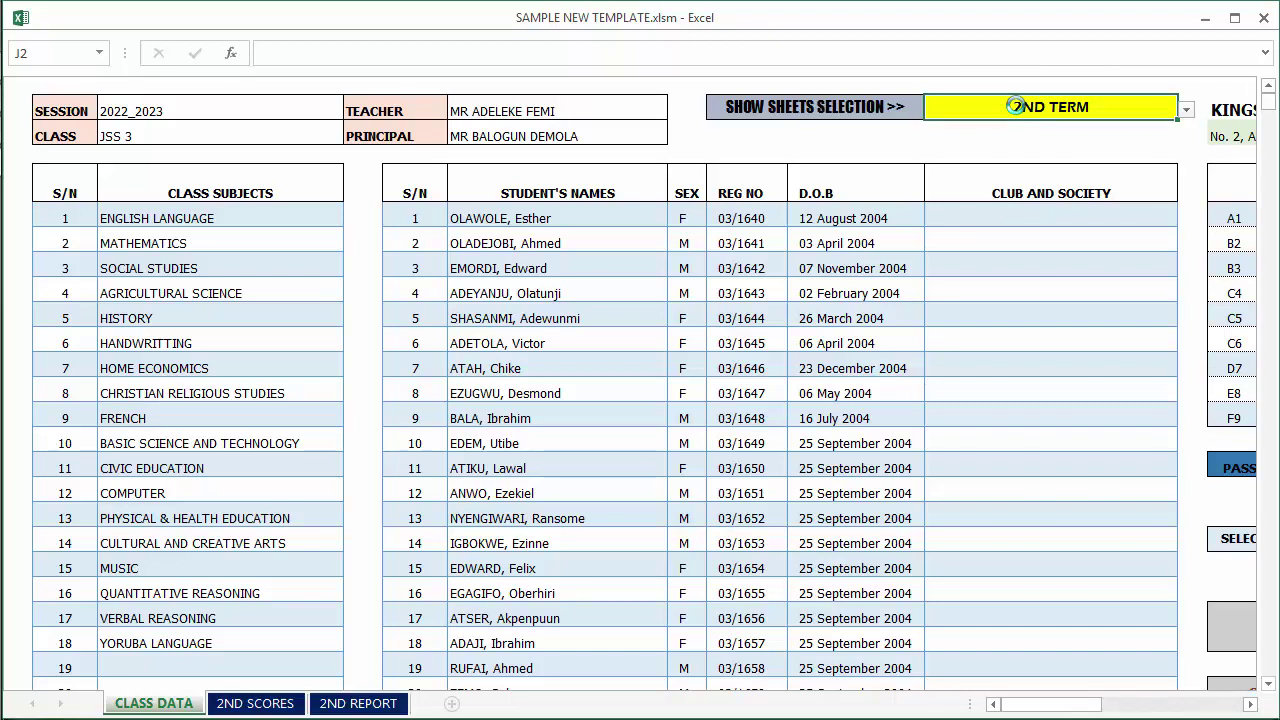
left_click(1014, 108)
left_click(991, 141)
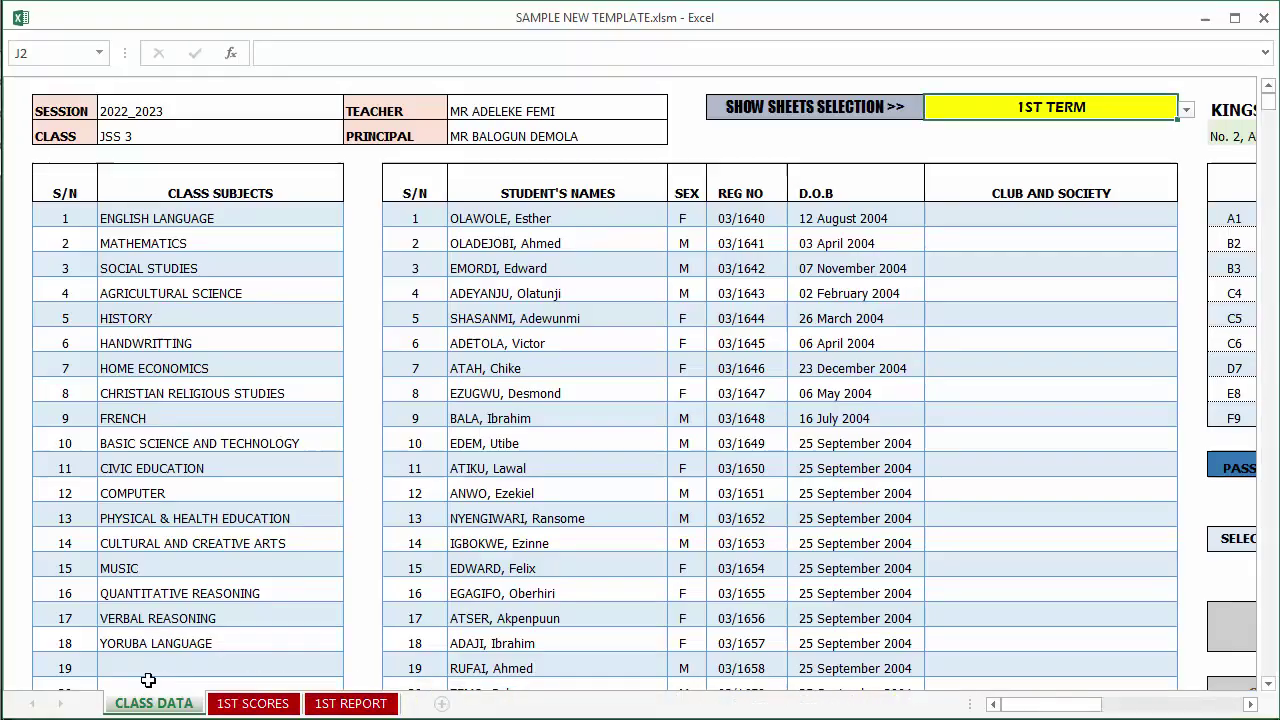
left_click(258, 701)
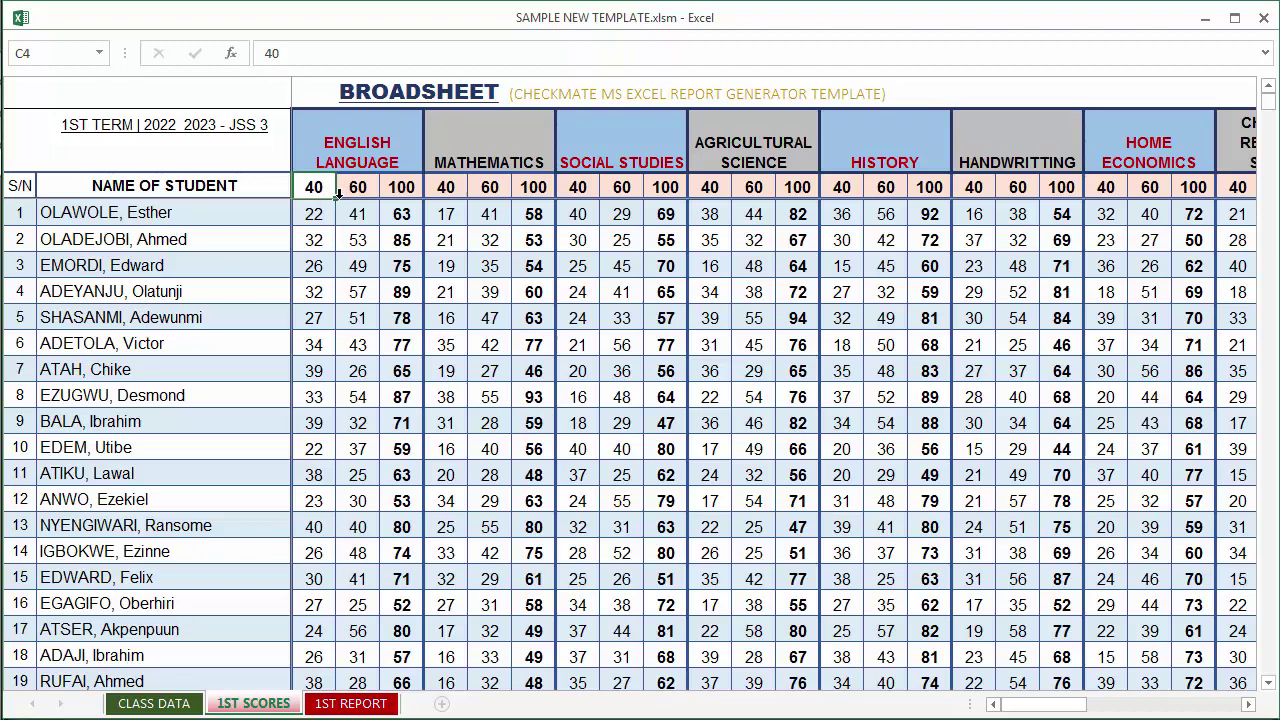
Change the English score-weight cell C4 to 30, then restore it to 40.
left_click(316, 212)
key("ctrl+shift+Down")
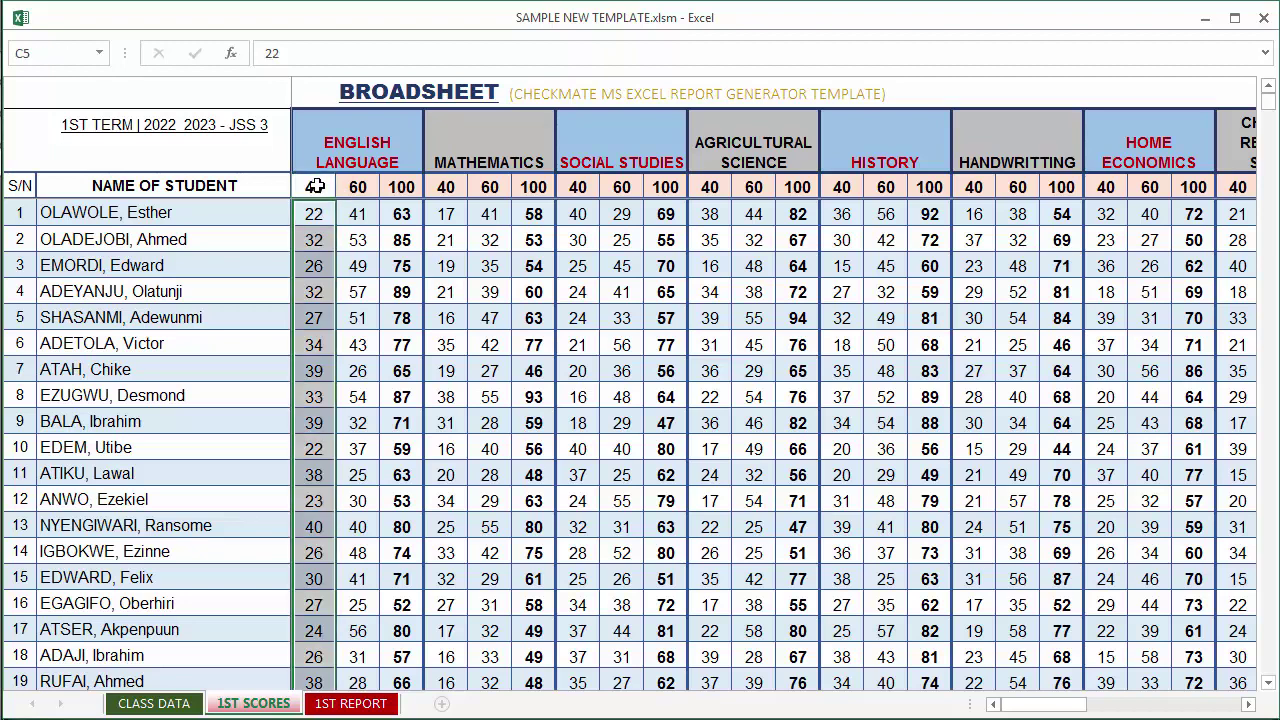
left_click(316, 186)
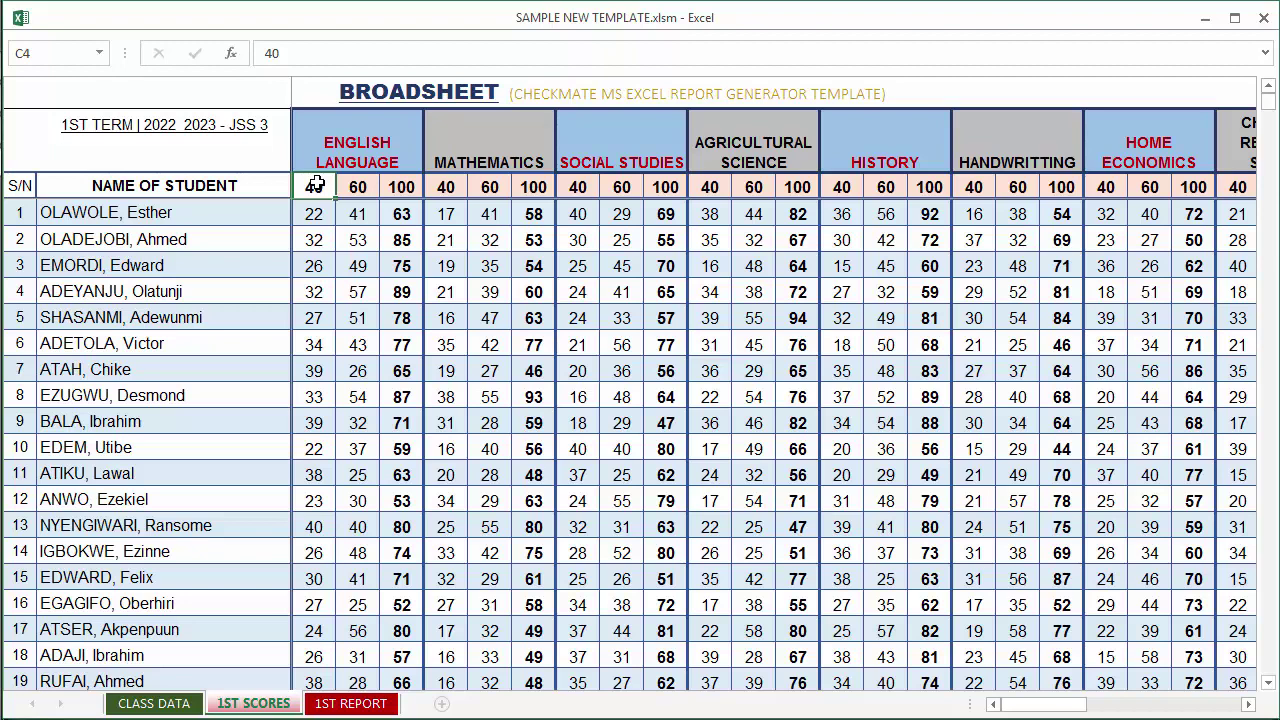
type("30")
key("Return")
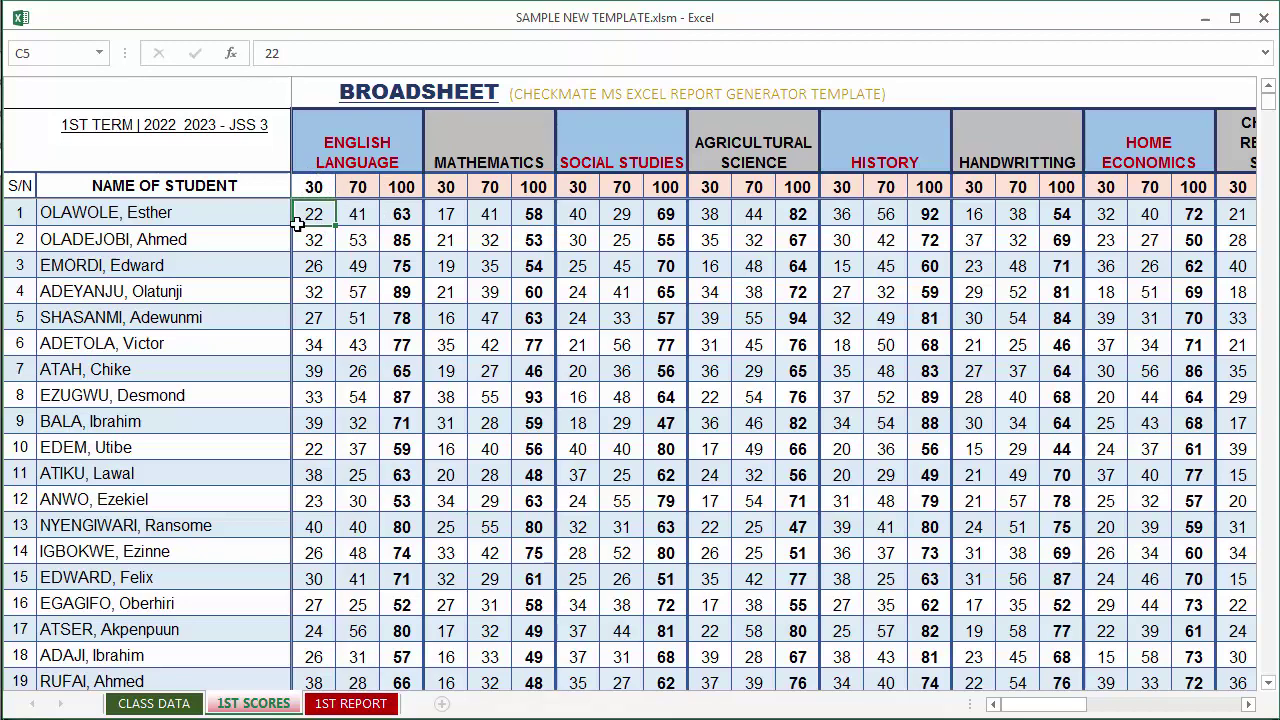
left_click(322, 186)
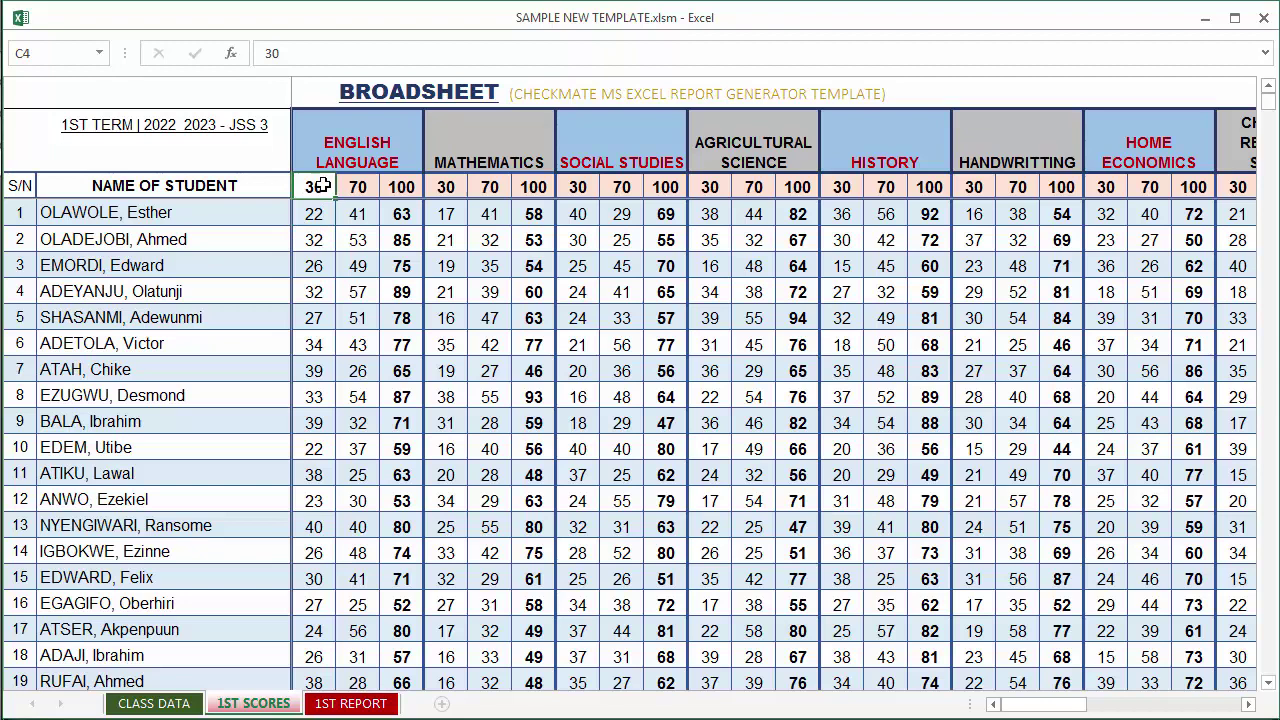
type("40")
left_click(314, 235)
Inspect the first and second students' English scores in columns C and D.
left_click(316, 214)
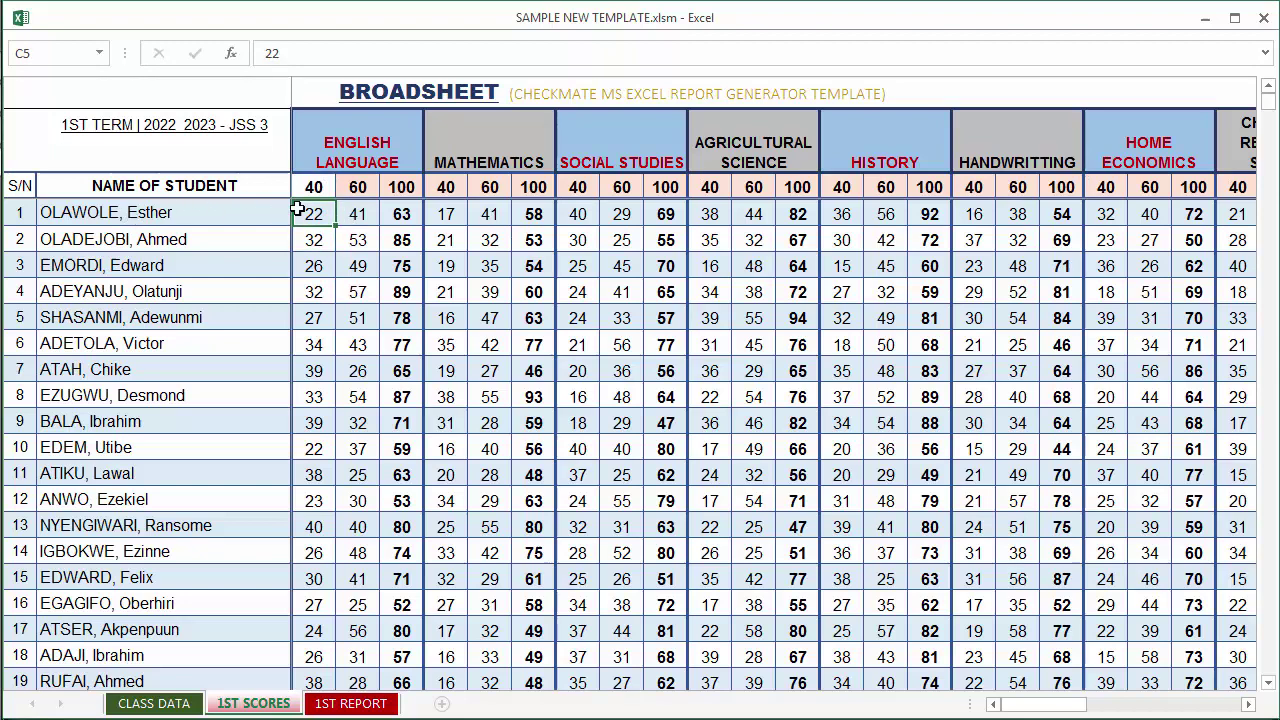
left_click(316, 242)
left_click(310, 285)
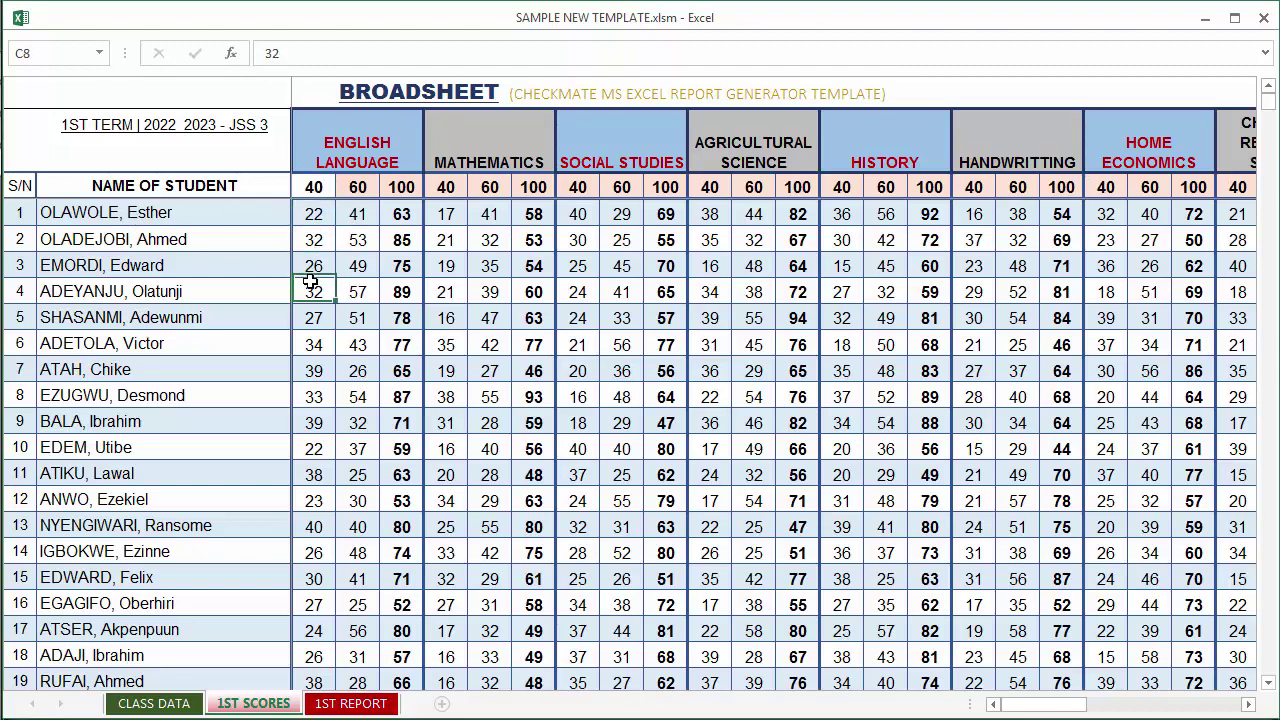
left_click(315, 213)
left_click(365, 217)
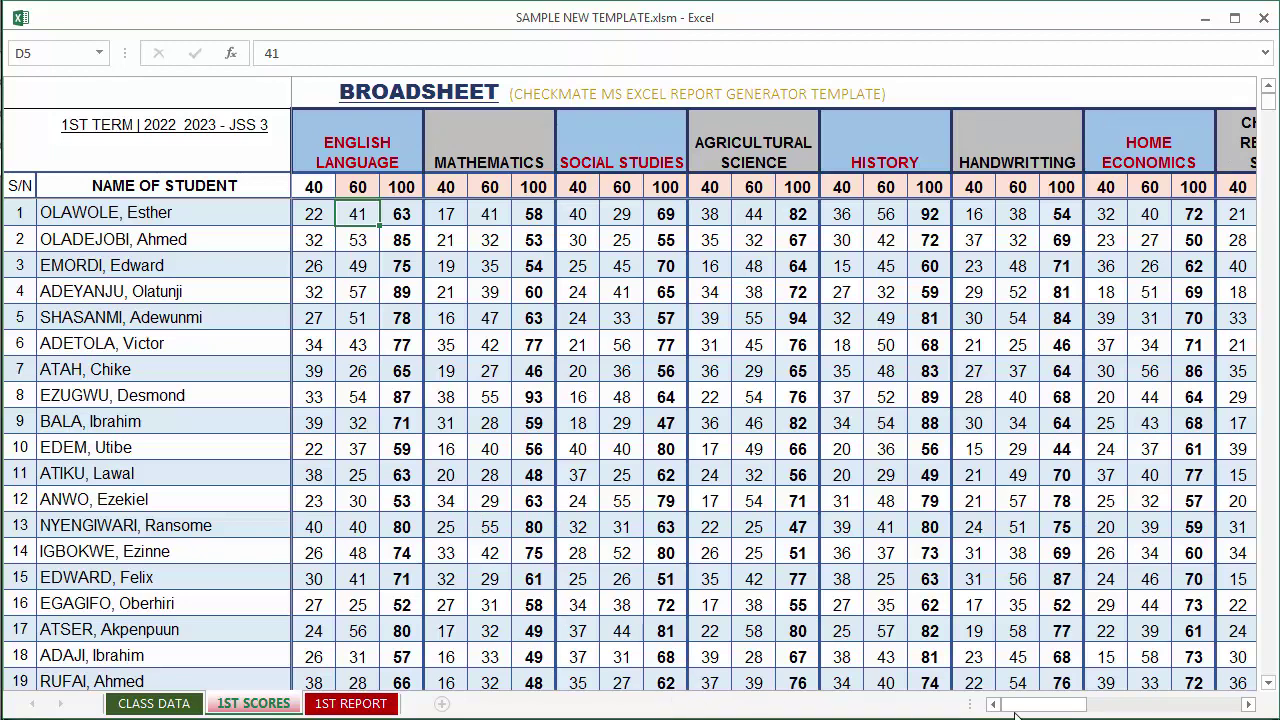
Enter English scores 35 in C6 and 42 in D6 for the second student.
left_click(310, 239)
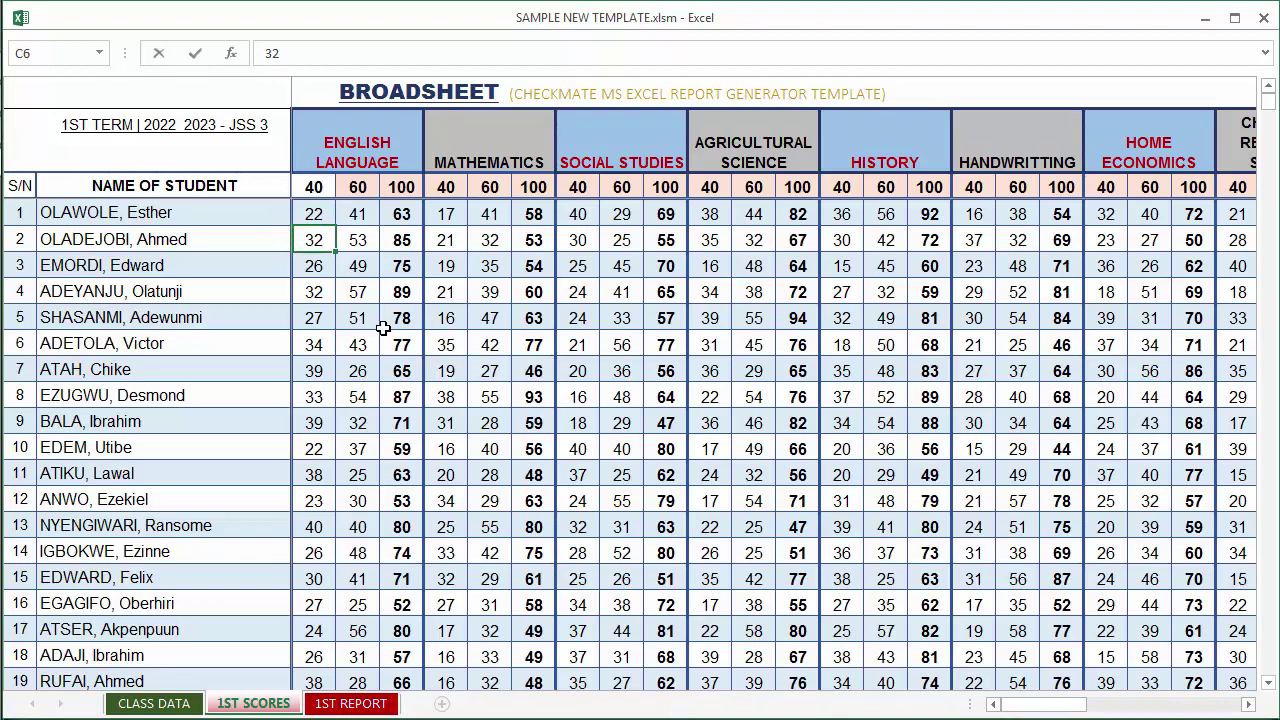
type("3")
left_click(303, 299)
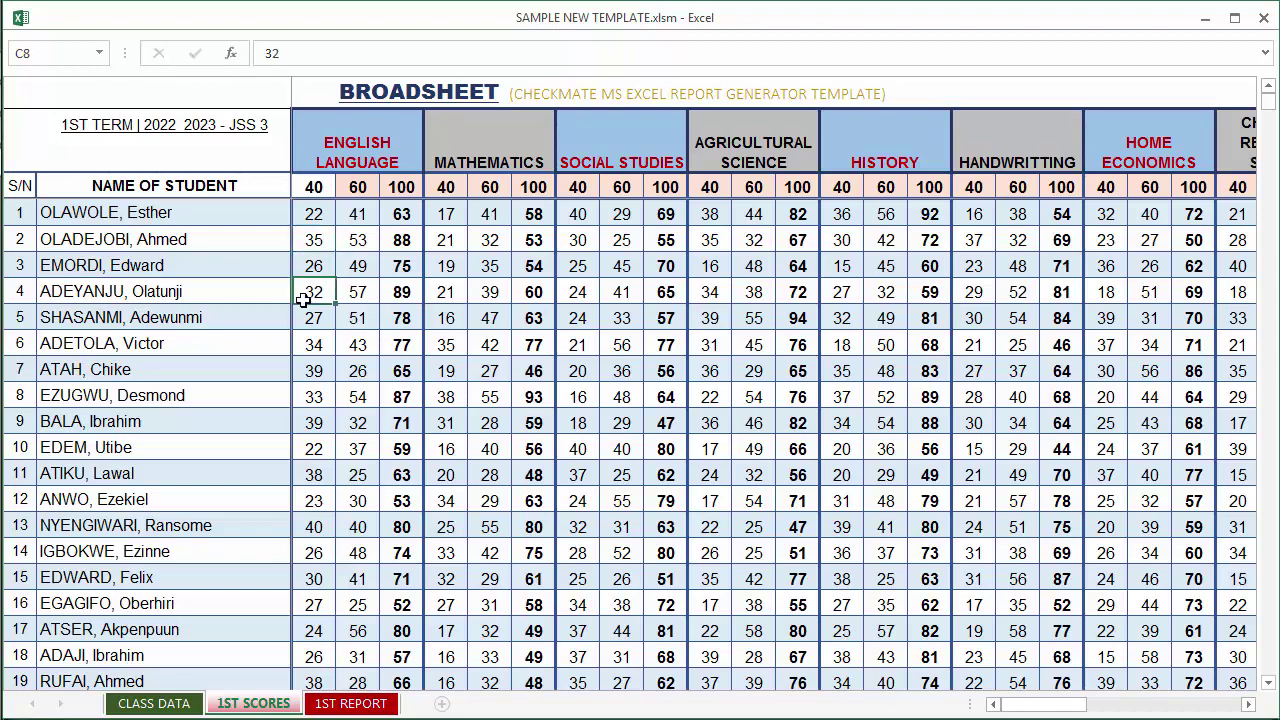
left_click(358, 241)
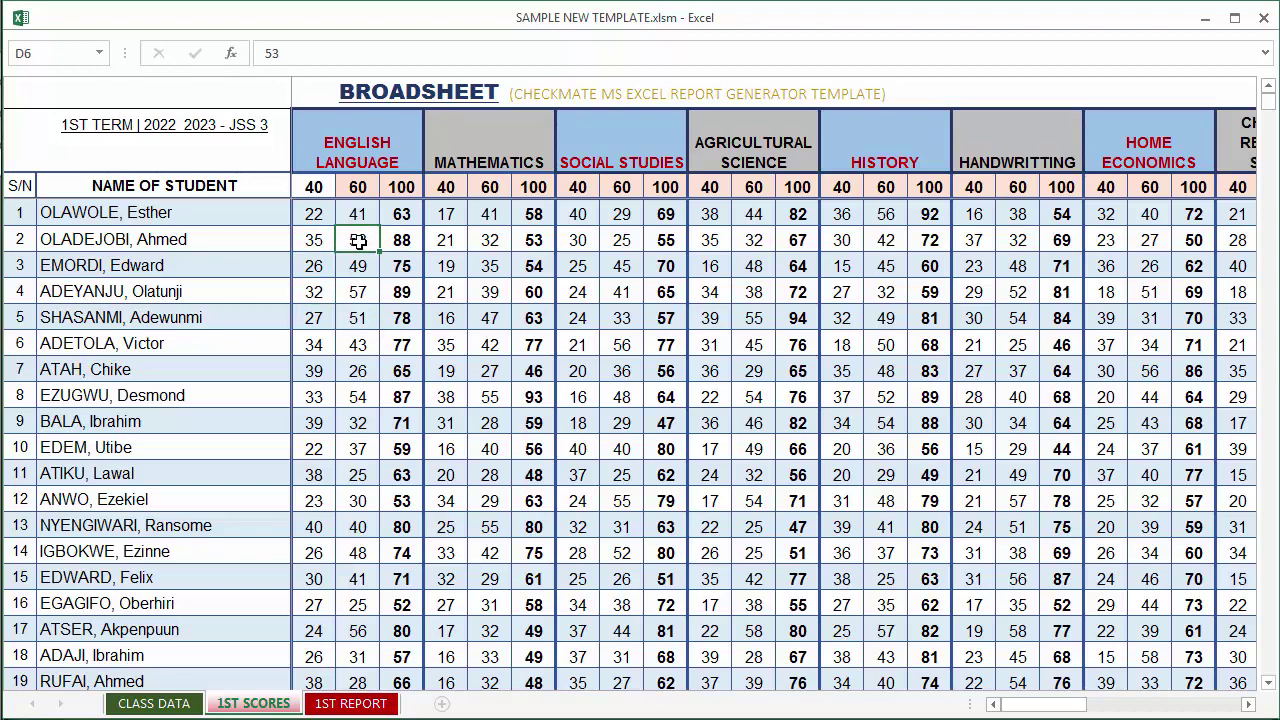
type("4")
key("Return")
key("Return")
key("Return")
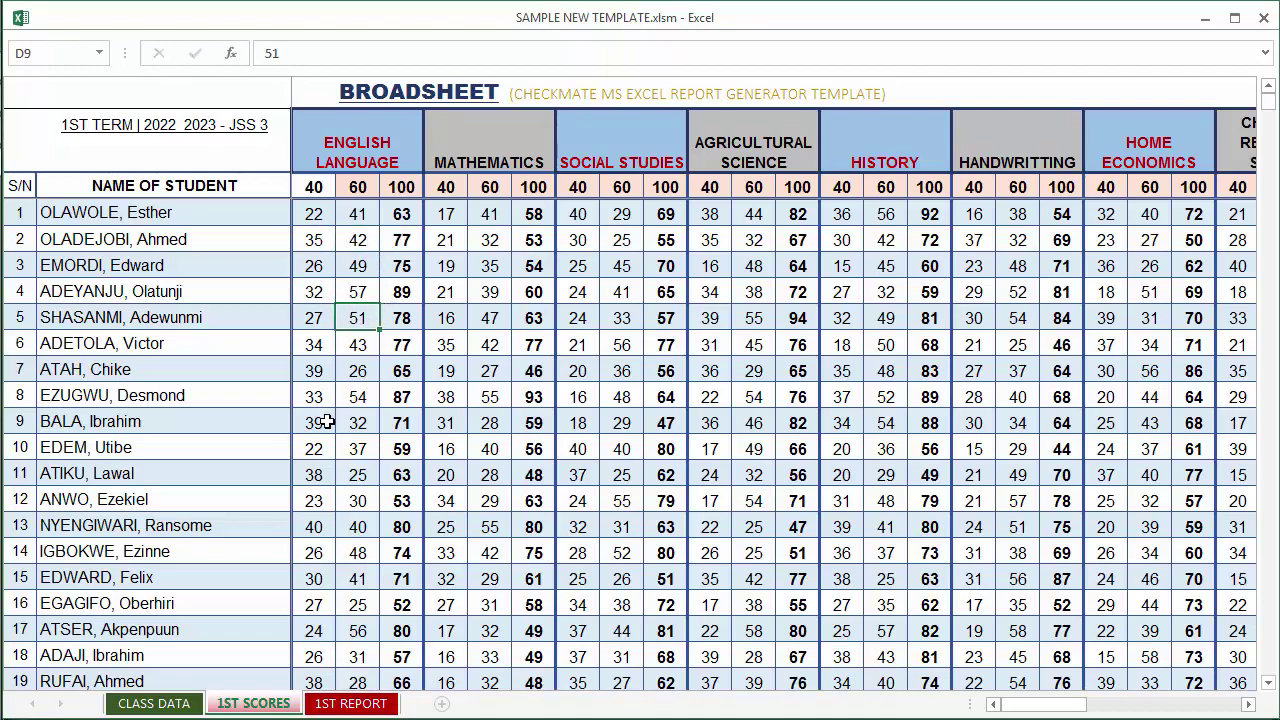
Change the first student's NO OF TIMES PRESENT in BY5 from 198 to 212.
scroll(327, 422, "down", 3)
scroll(327, 422, "down", 2)
scroll(327, 422, "up", 5)
left_click_drag(1030, 705, 1128, 710)
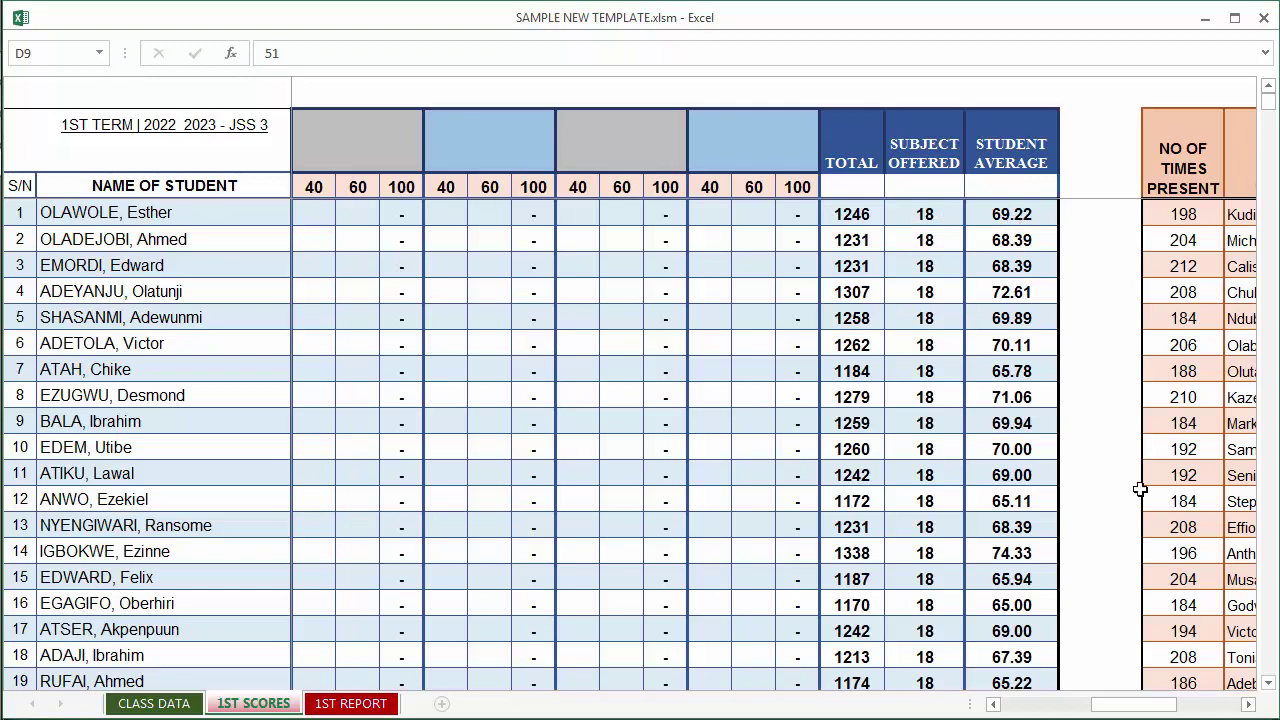
left_click_drag(1151, 705, 1163, 711)
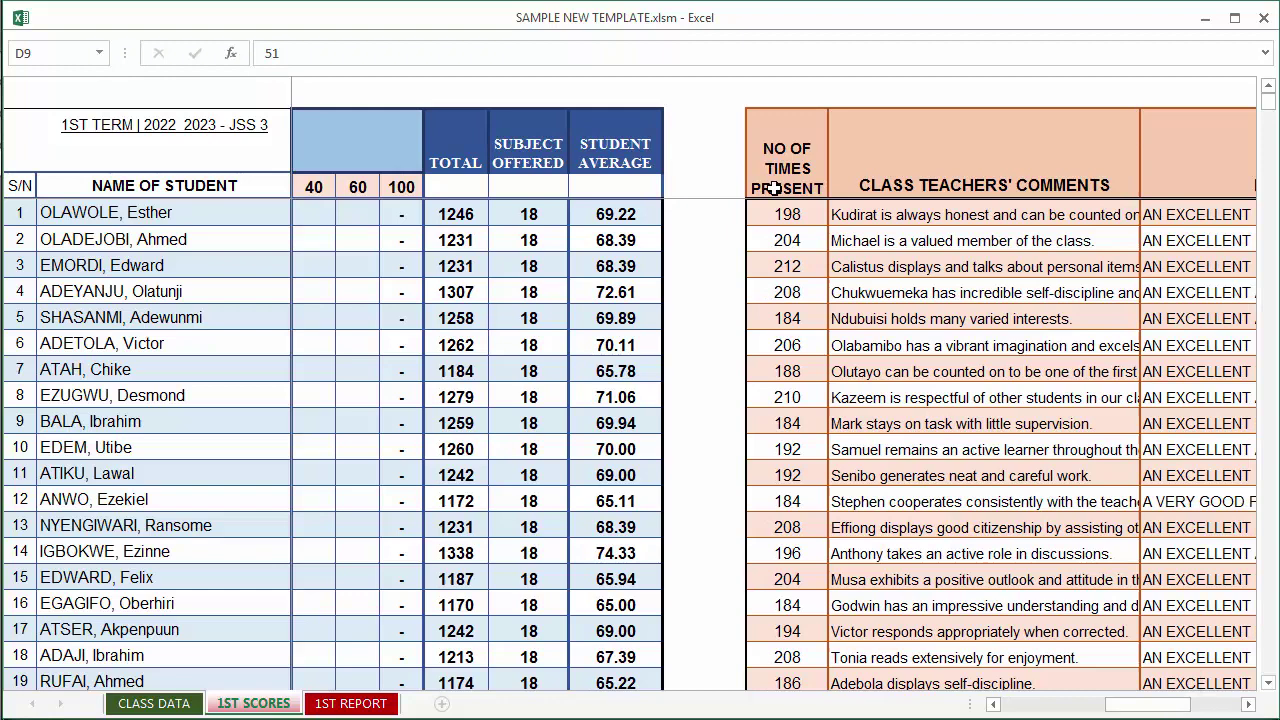
left_click(781, 213)
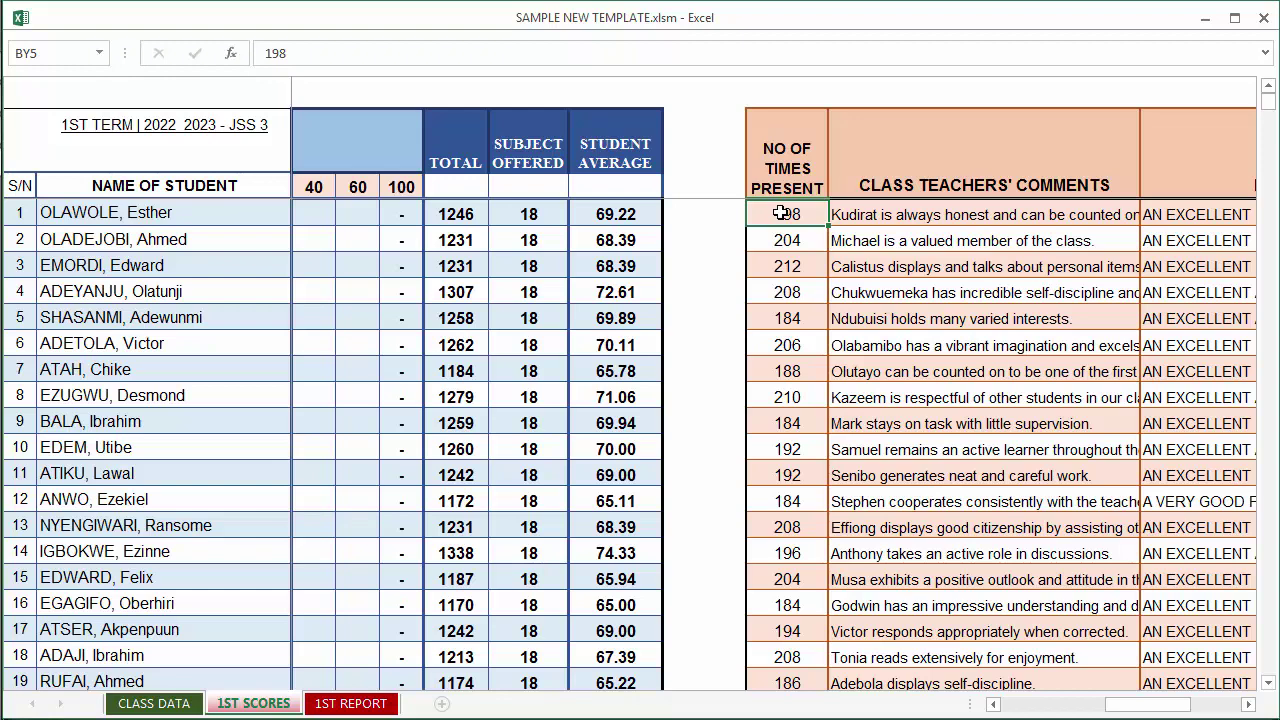
left_click(776, 266)
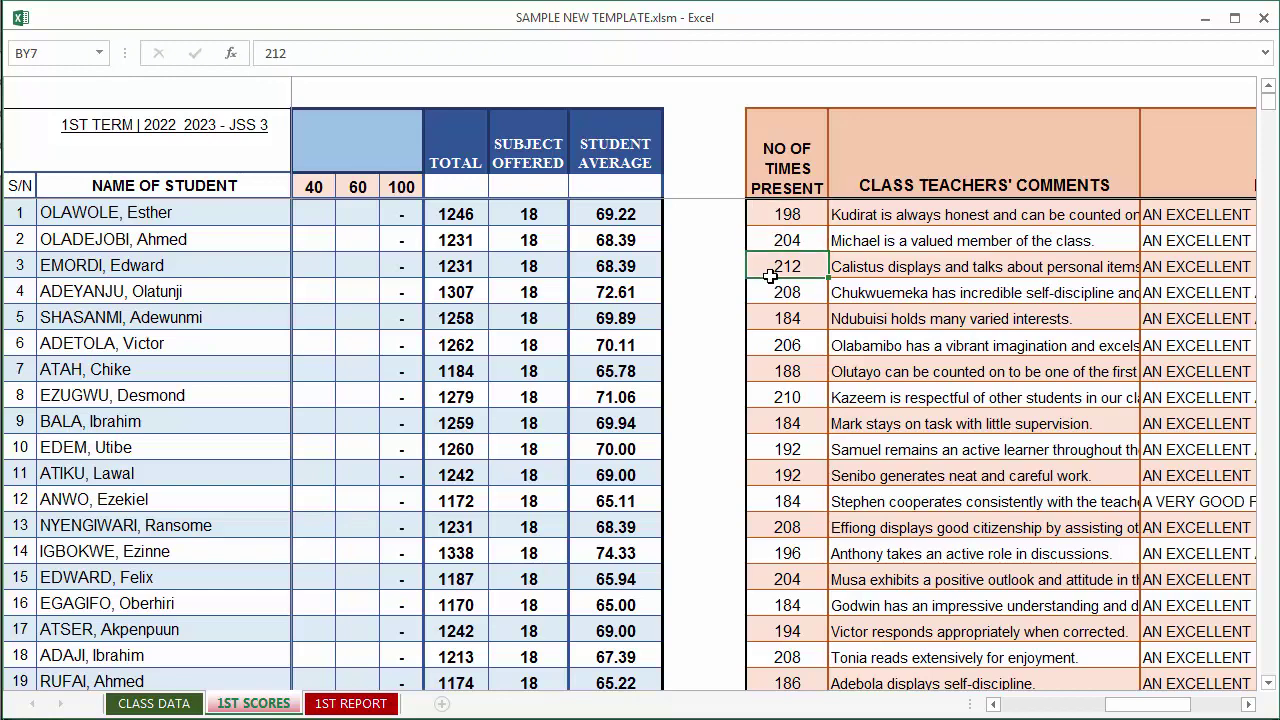
left_click(799, 216)
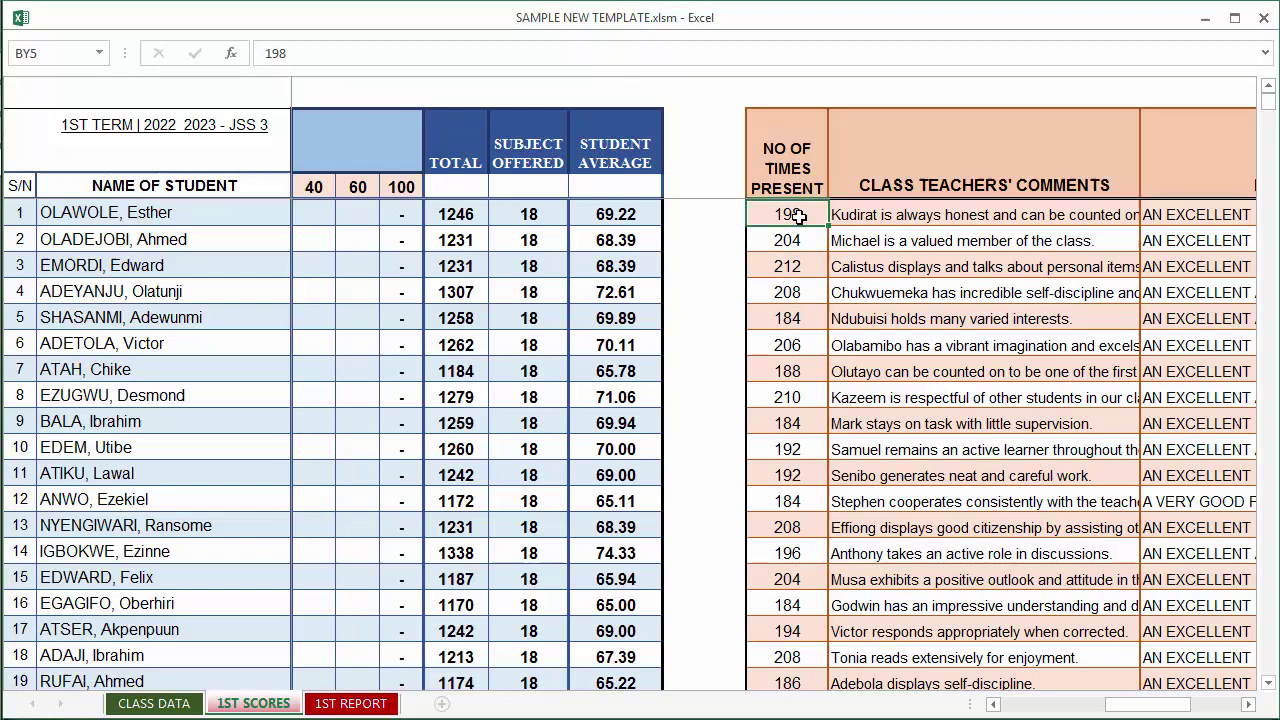
type("212")
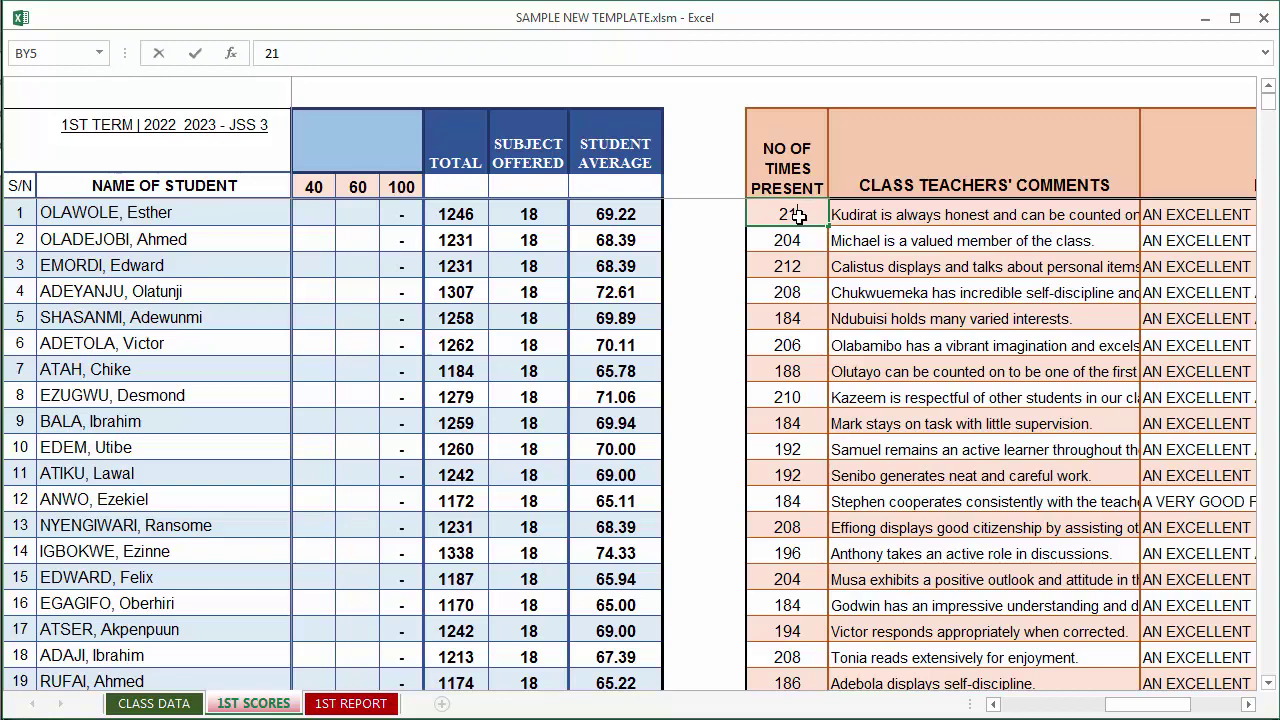
left_click(808, 292)
left_click(790, 241)
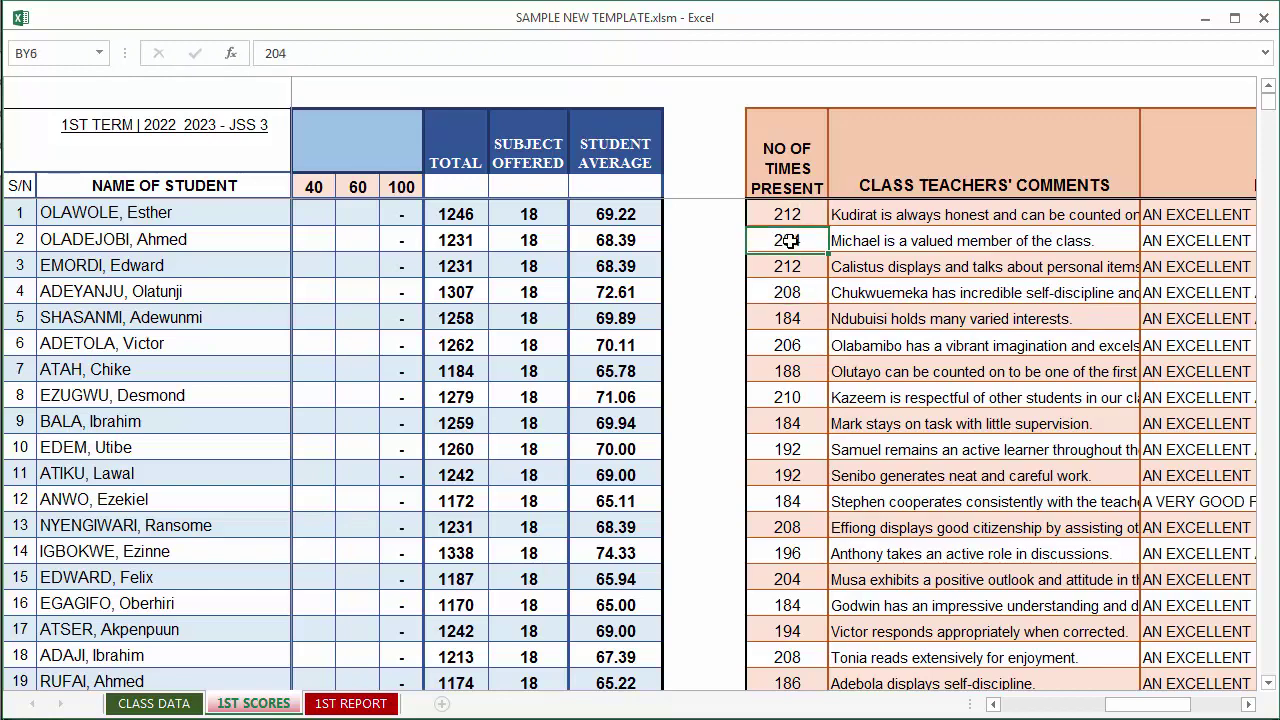
left_click(885, 216)
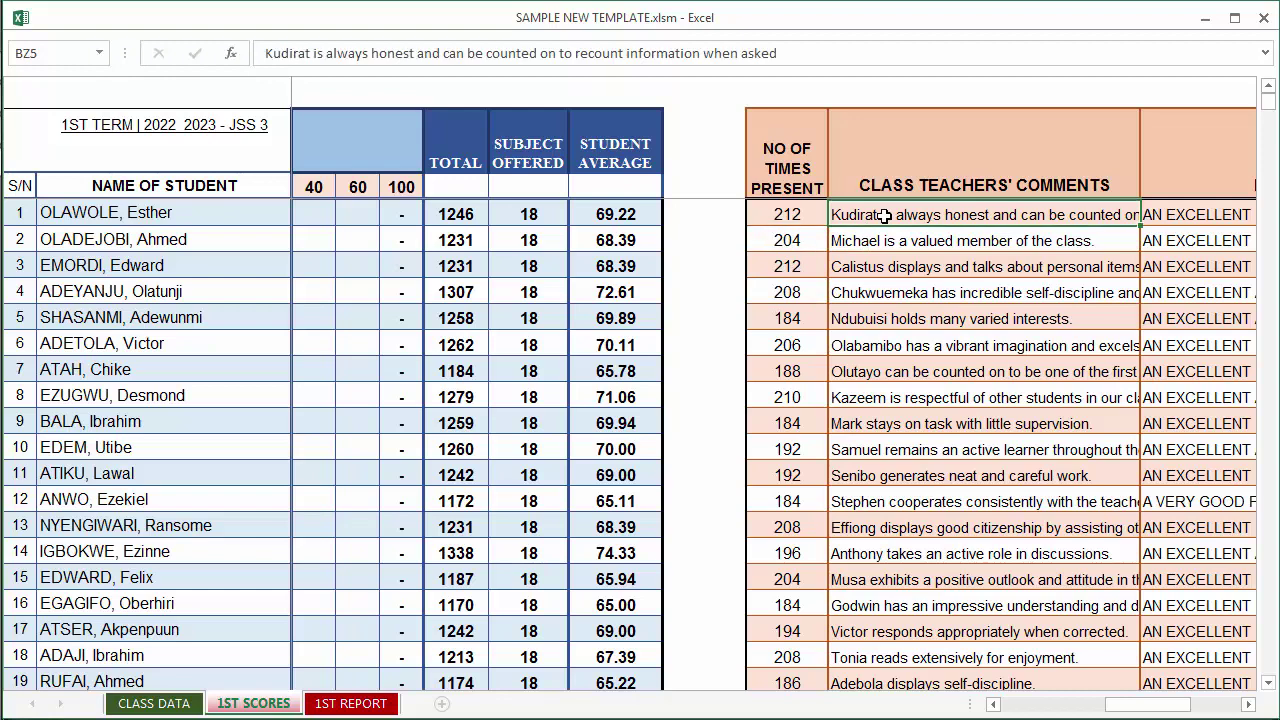
Scroll right past the teacher comments to the Attentiveness and psychomotor rating columns.
left_click(1175, 220)
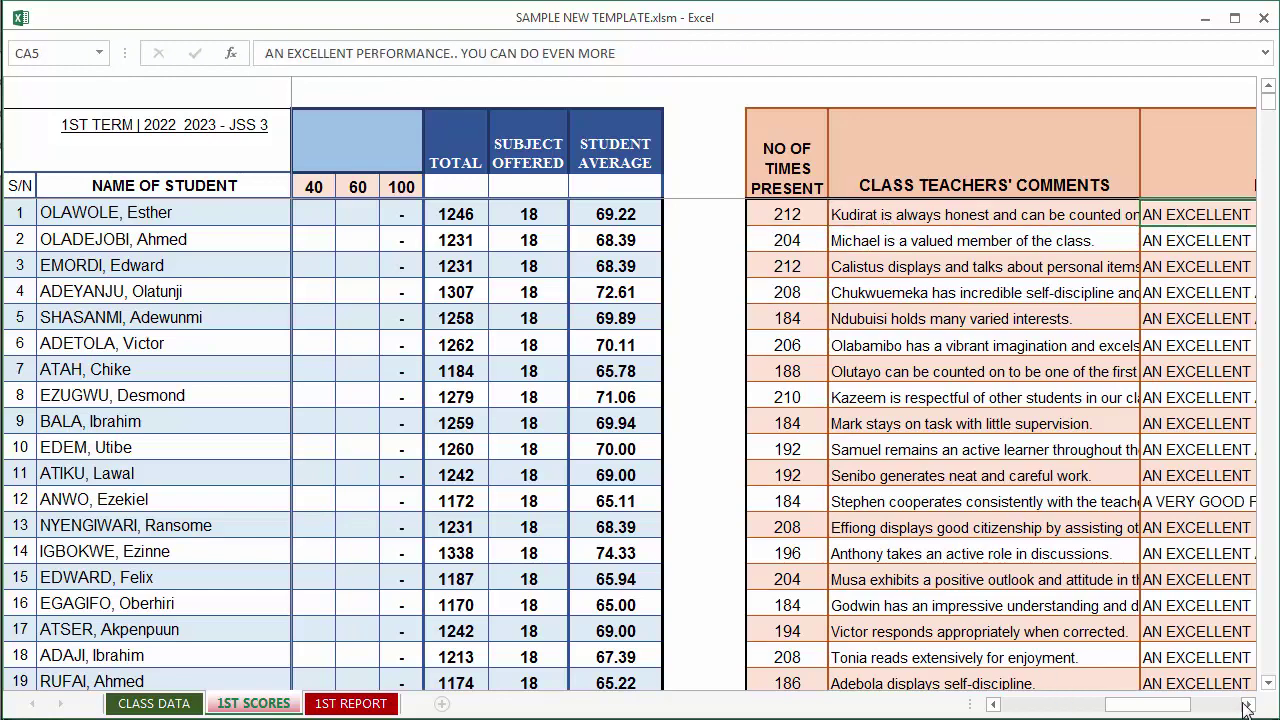
left_click_drag(1246, 706, 1250, 708)
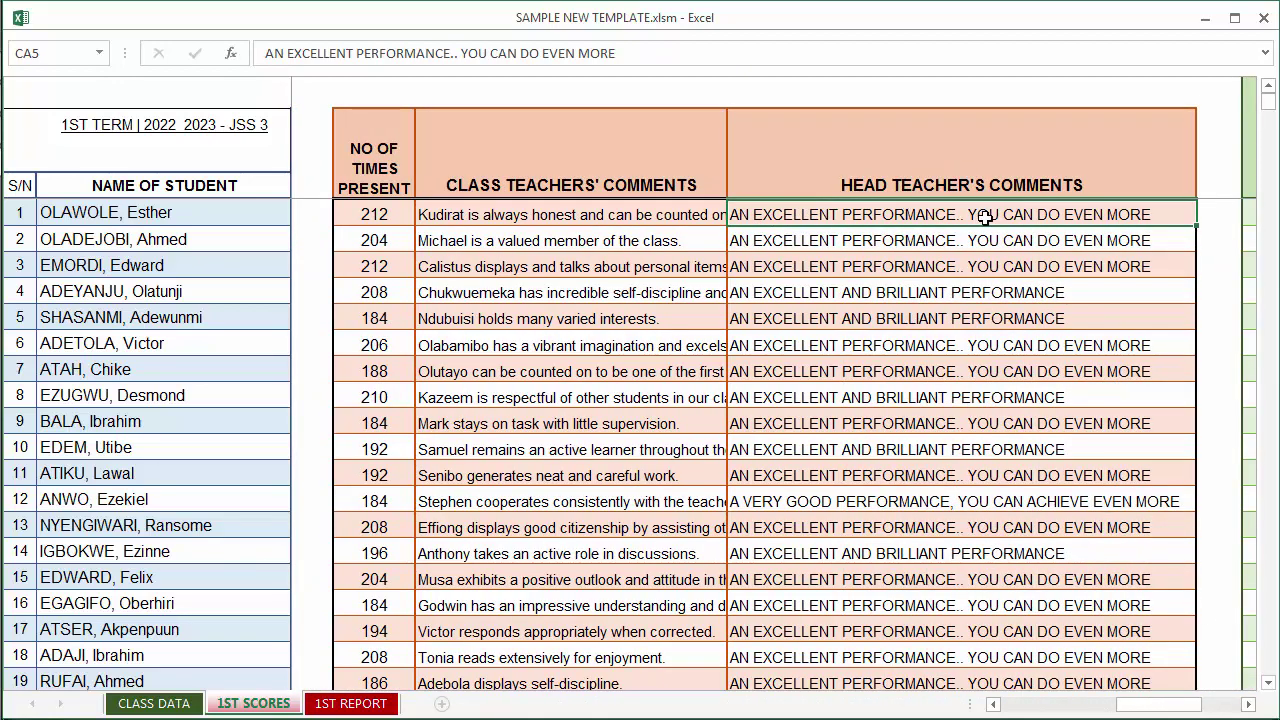
left_click_drag(1250, 706, 1250, 706)
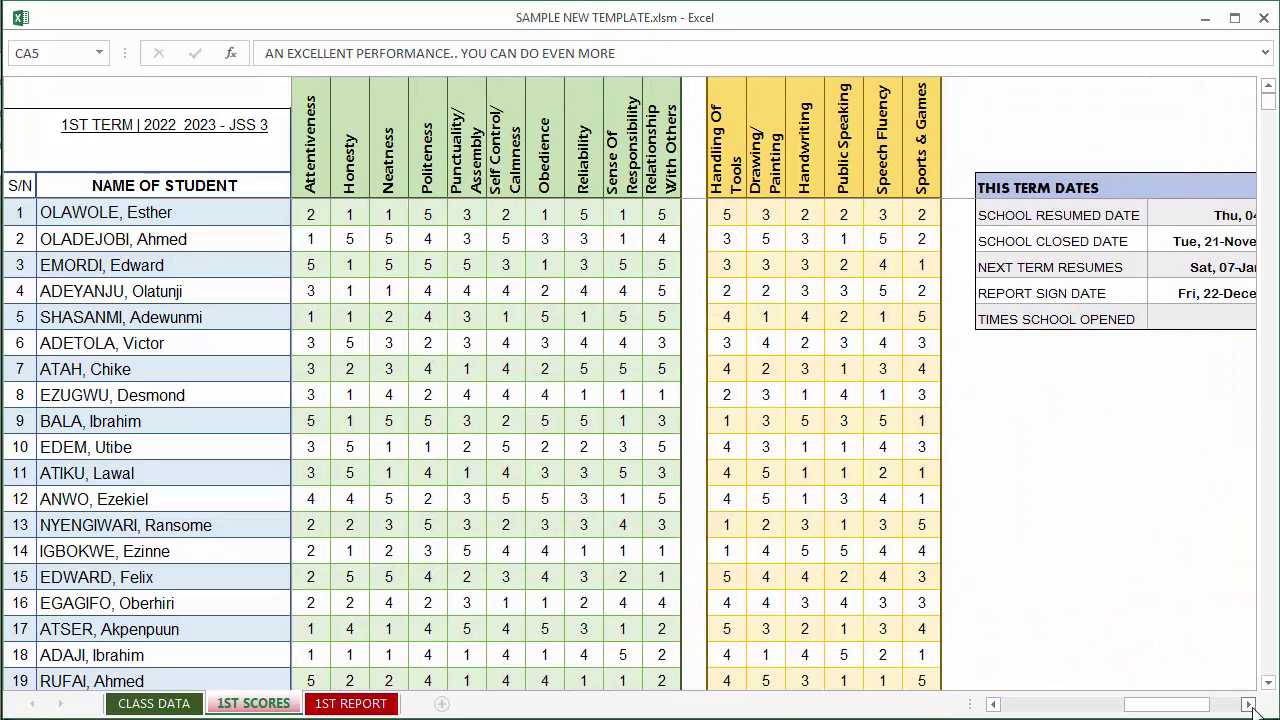
Inspect the Attentiveness dropdown's 1–5 rating values, then scroll to the THIS TERM DATES table.
left_click(992, 705)
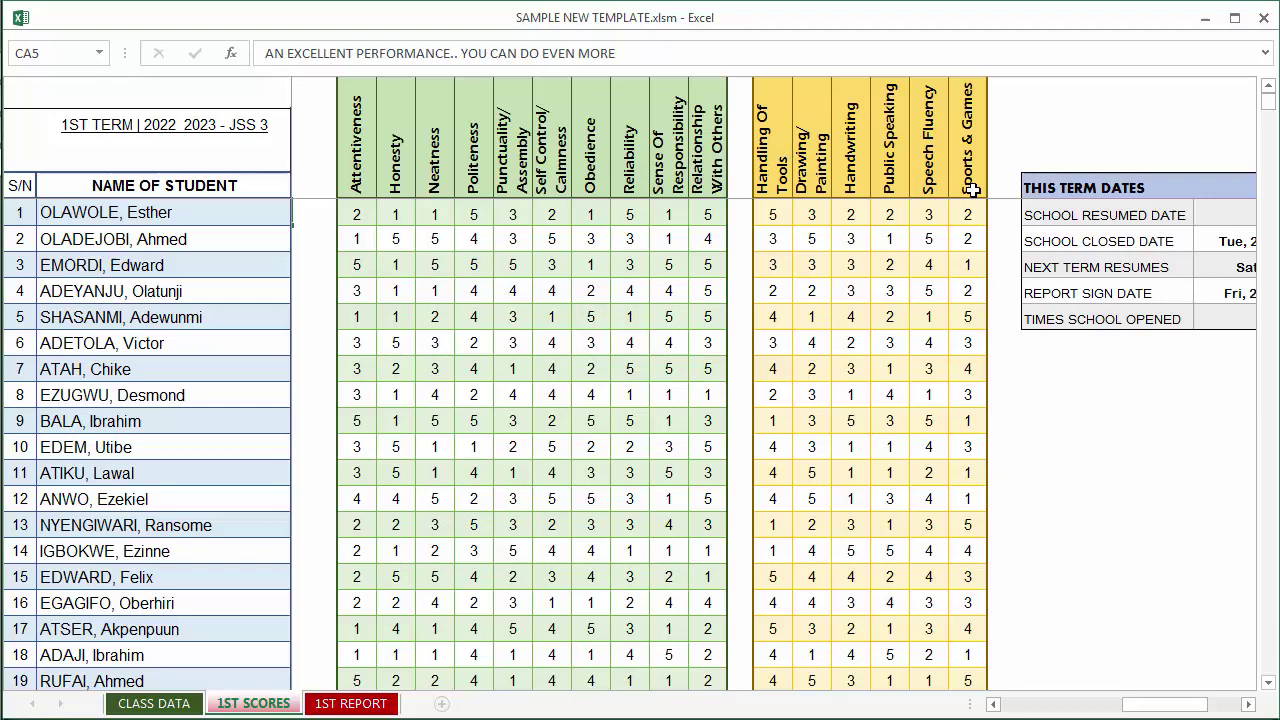
left_click(356, 212)
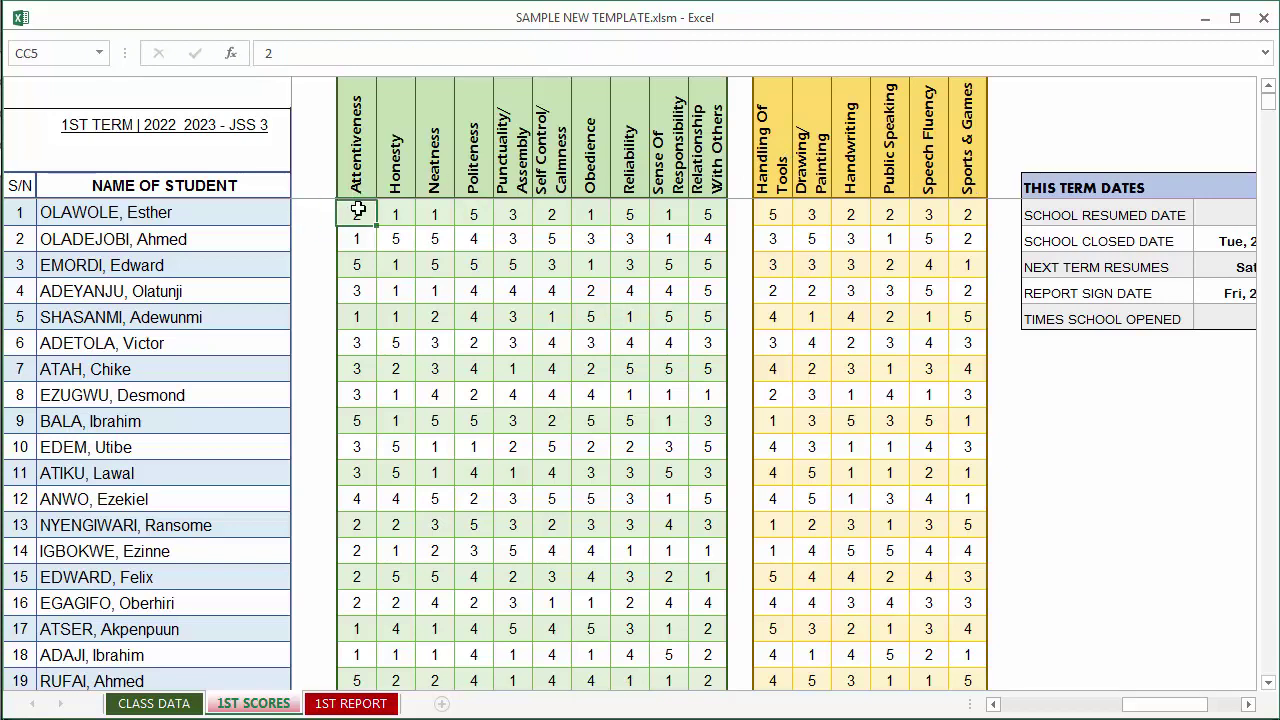
left_click(386, 220)
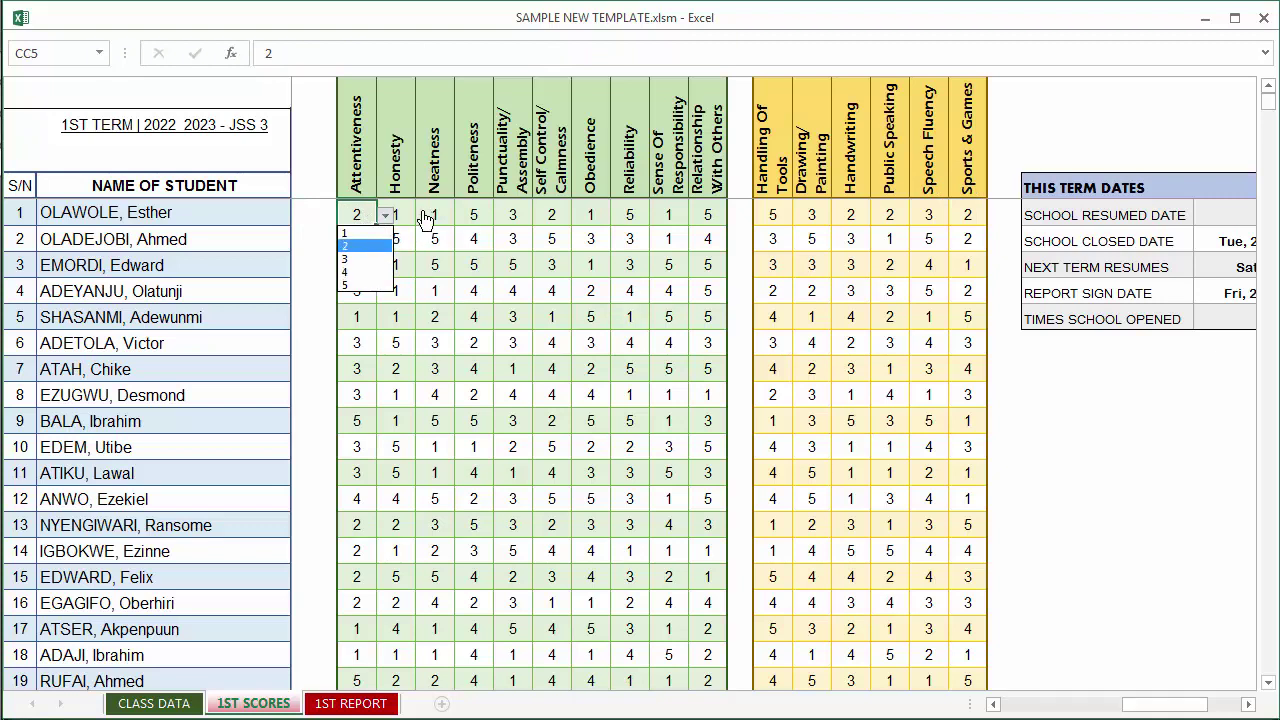
key("Escape")
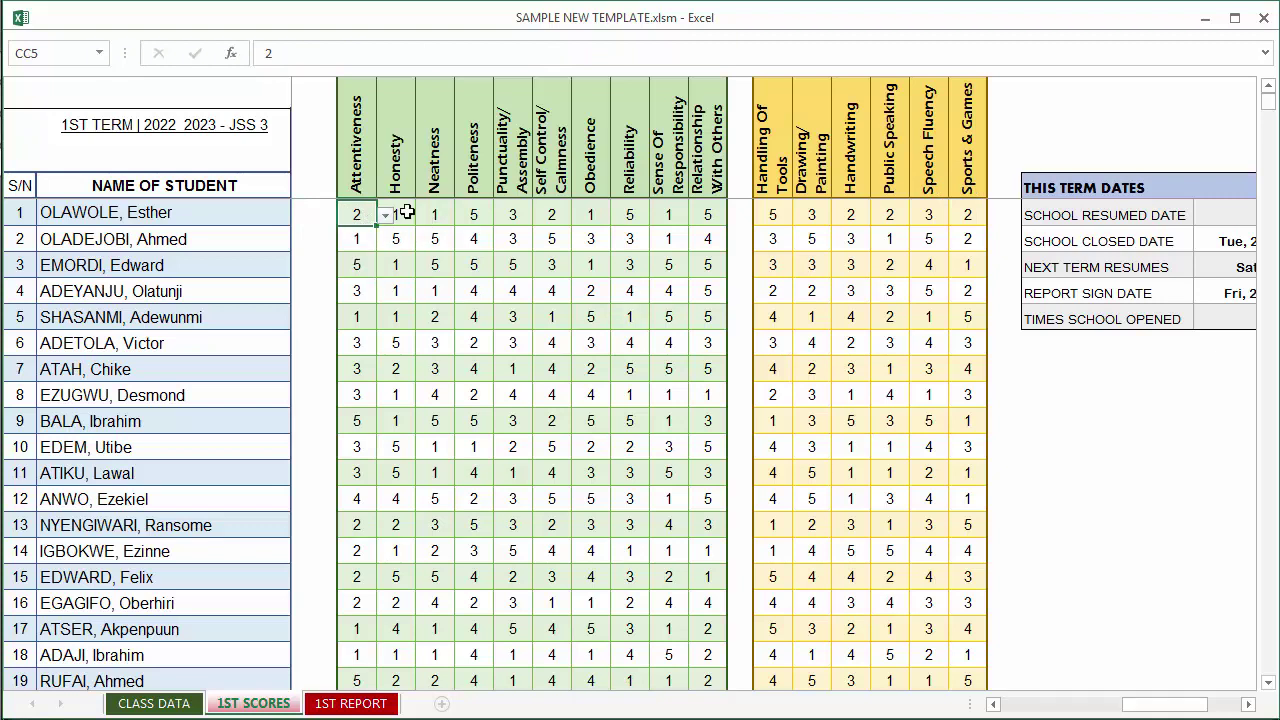
left_click(360, 264)
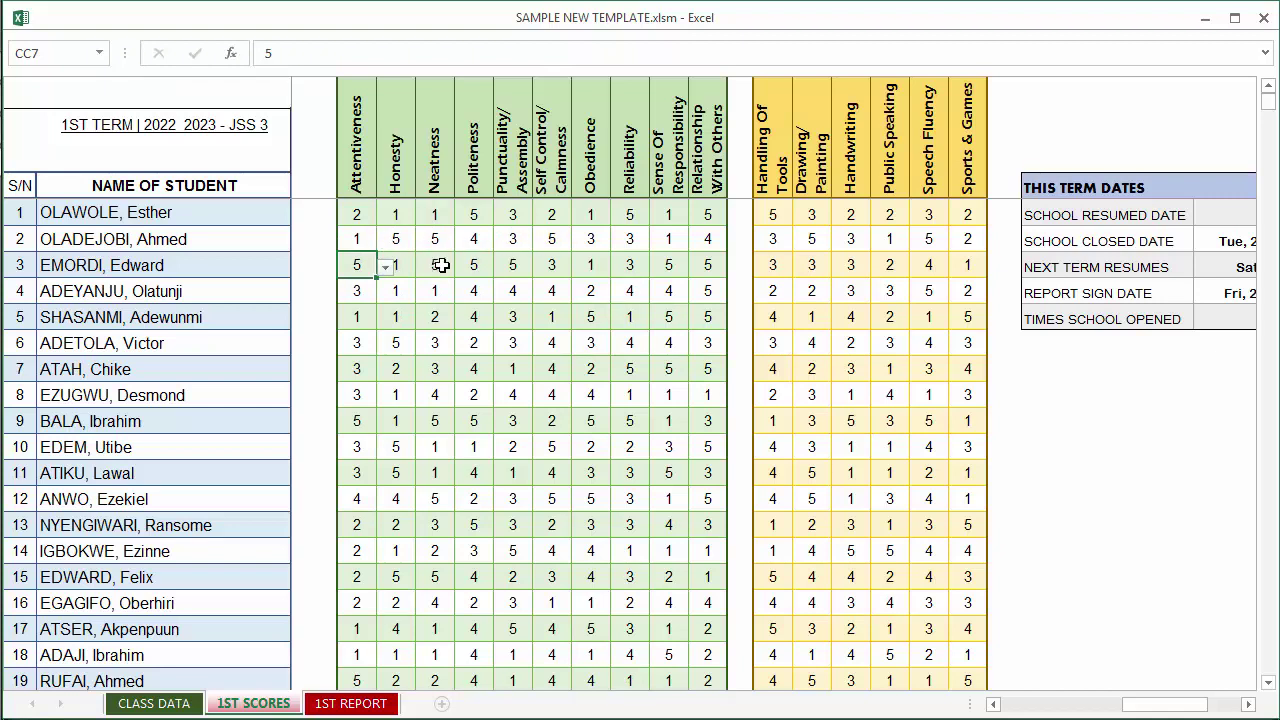
left_click(850, 291)
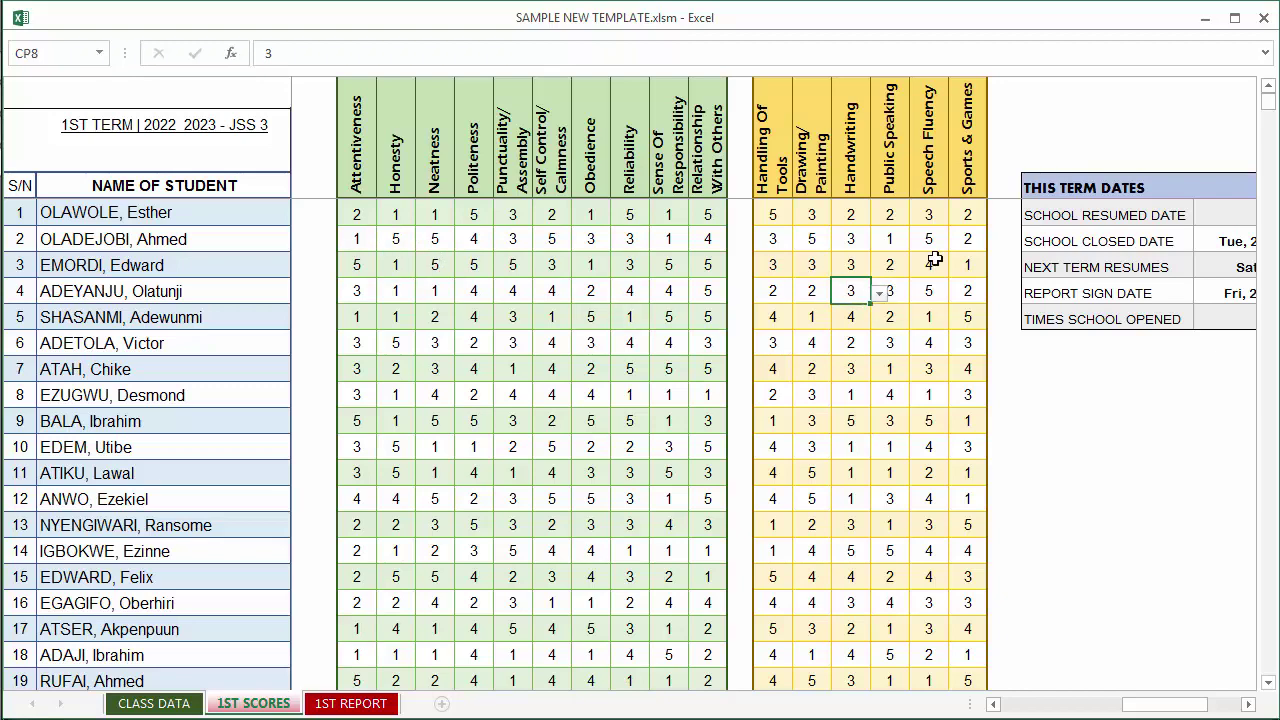
left_click(1248, 705)
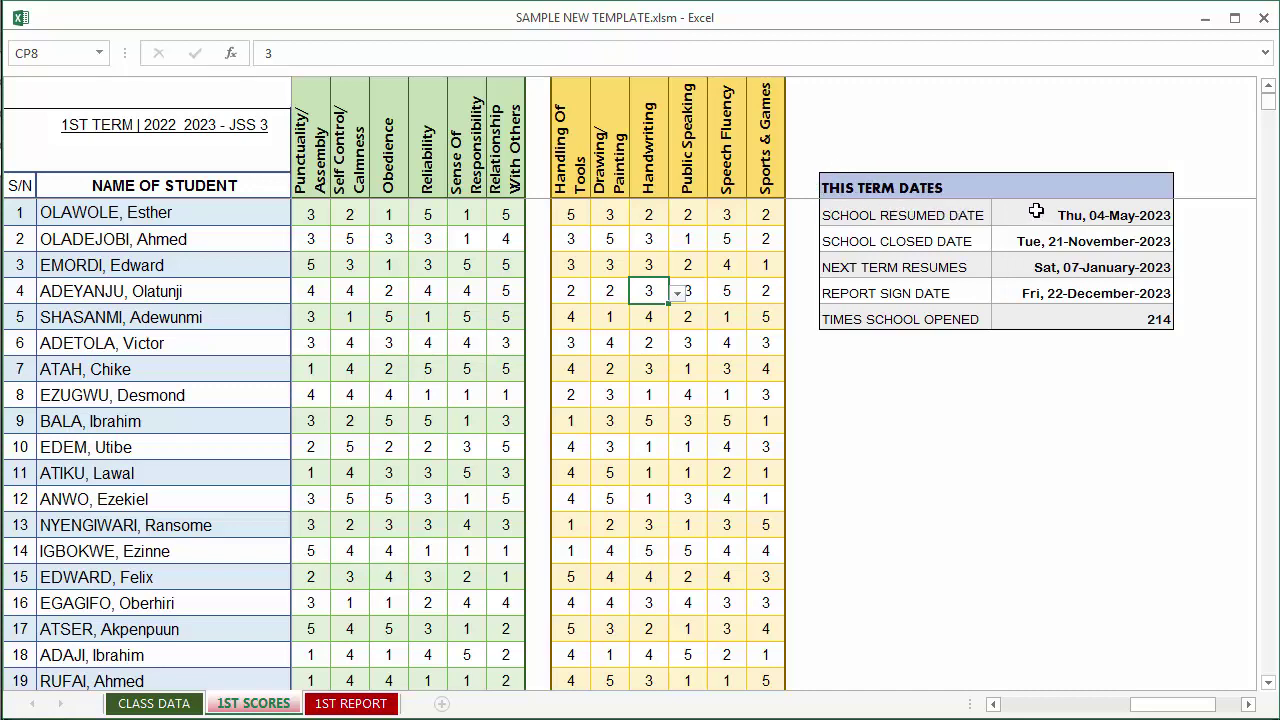
Review the term dates and 214 times opened in CV5:CV9, then return to subject scores.
left_click(1082, 212)
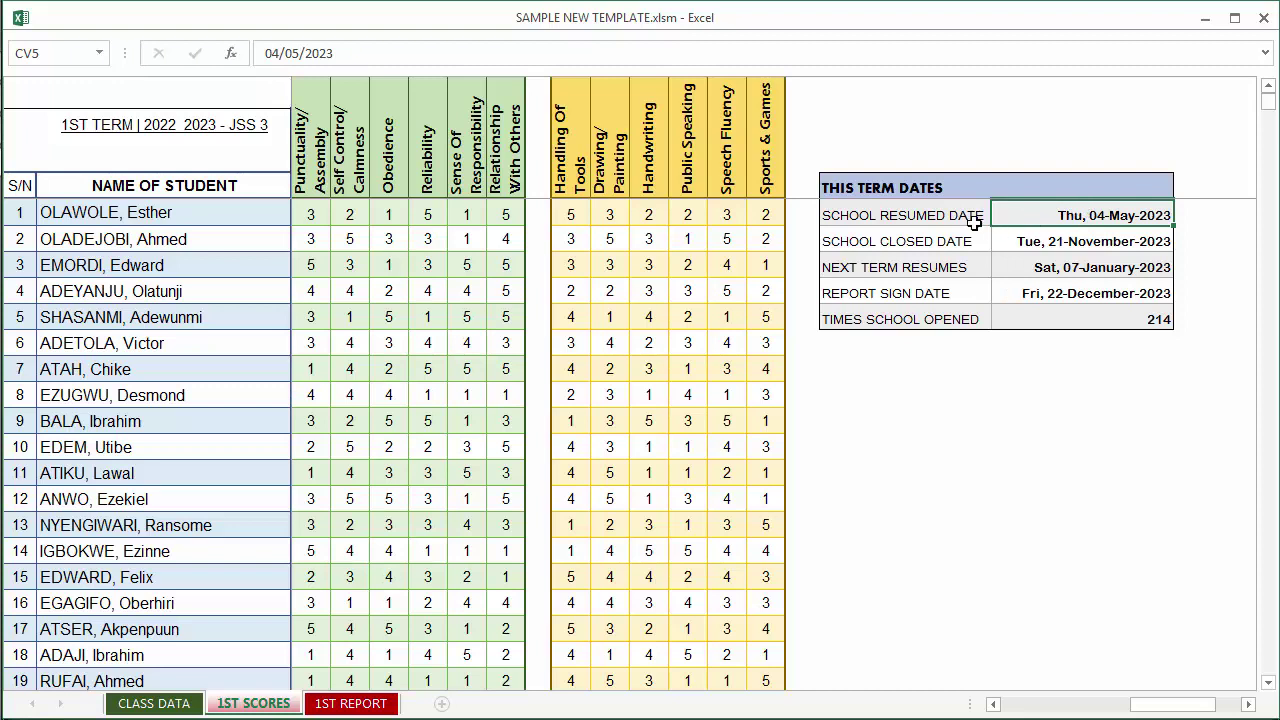
double_click(1012, 220)
key("Return")
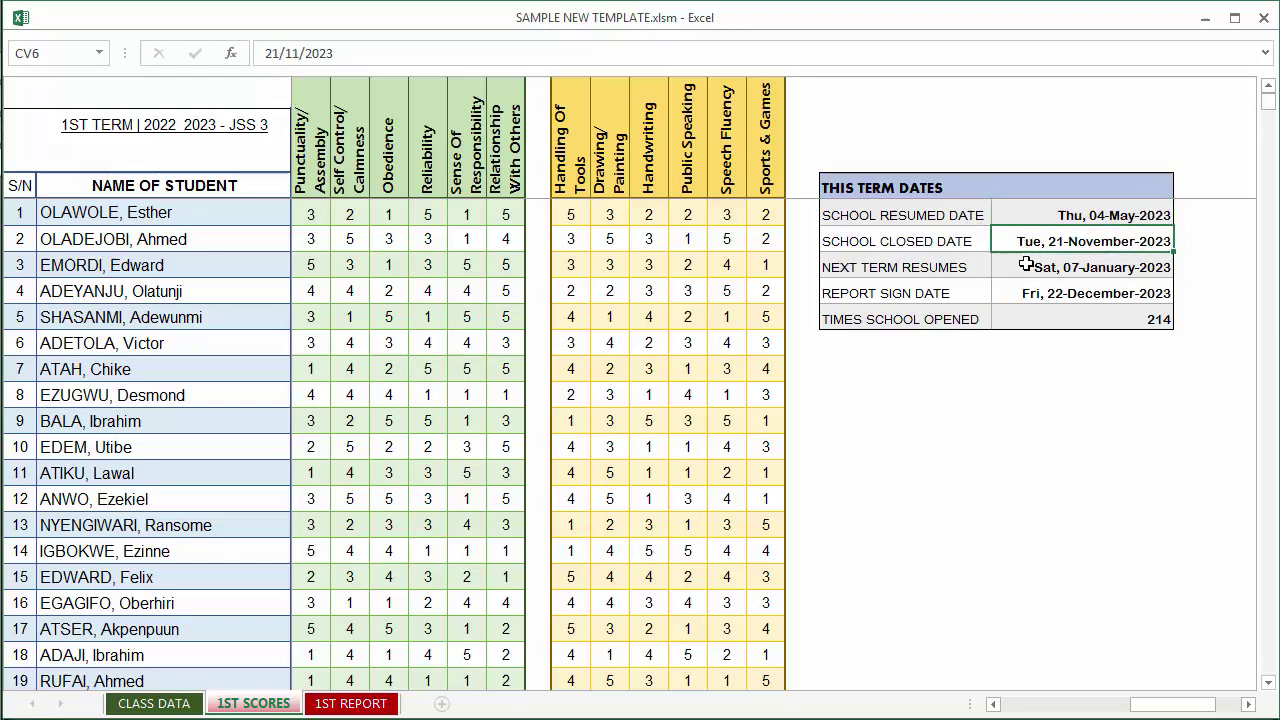
double_click(1026, 263)
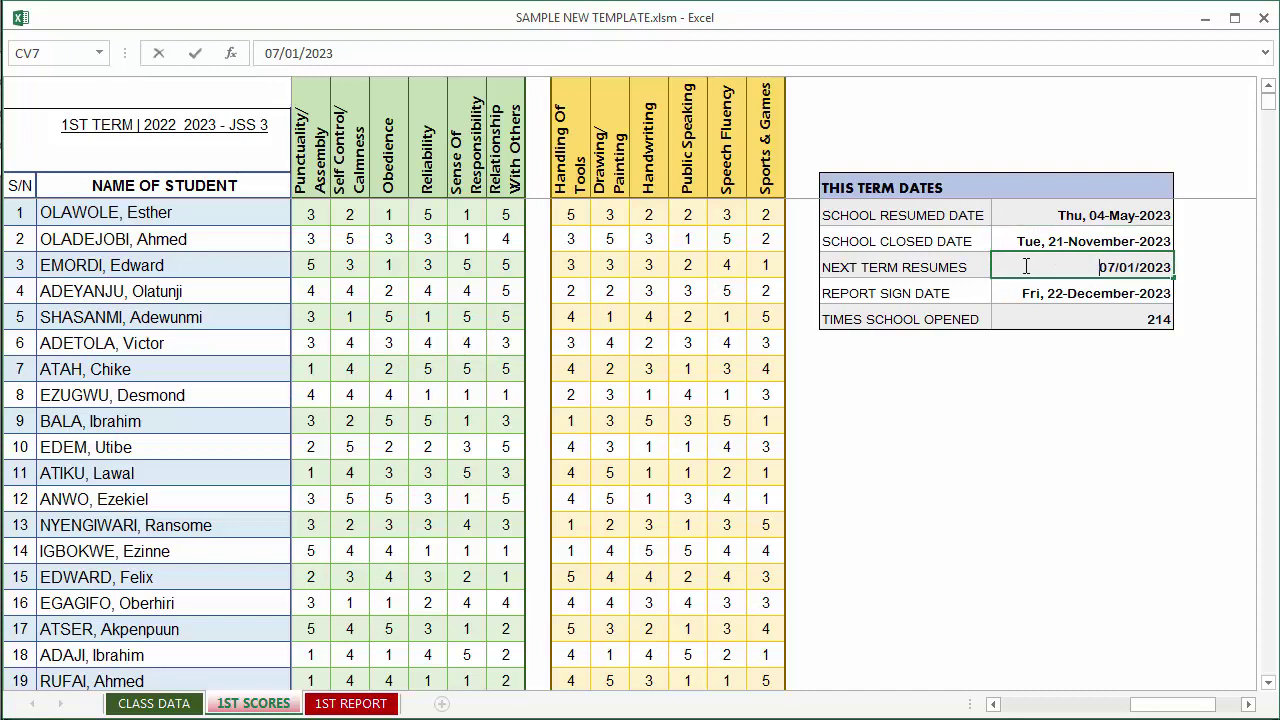
key("Return")
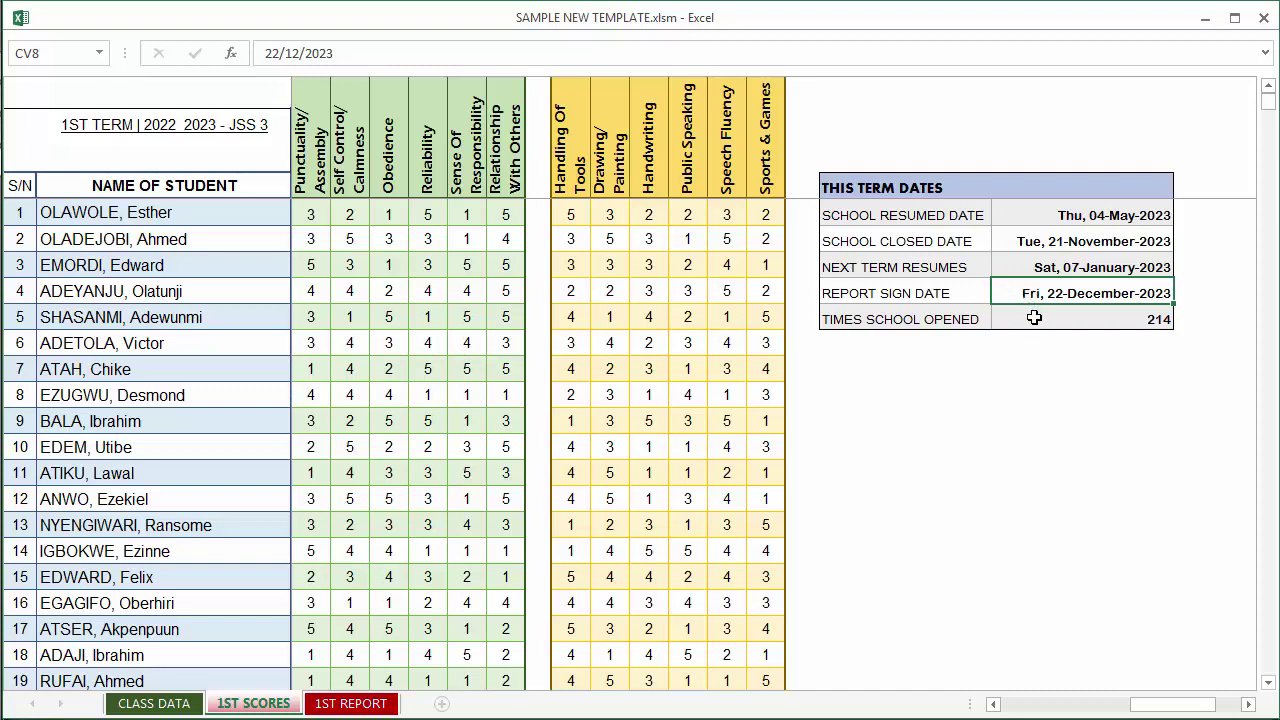
left_click(1035, 318)
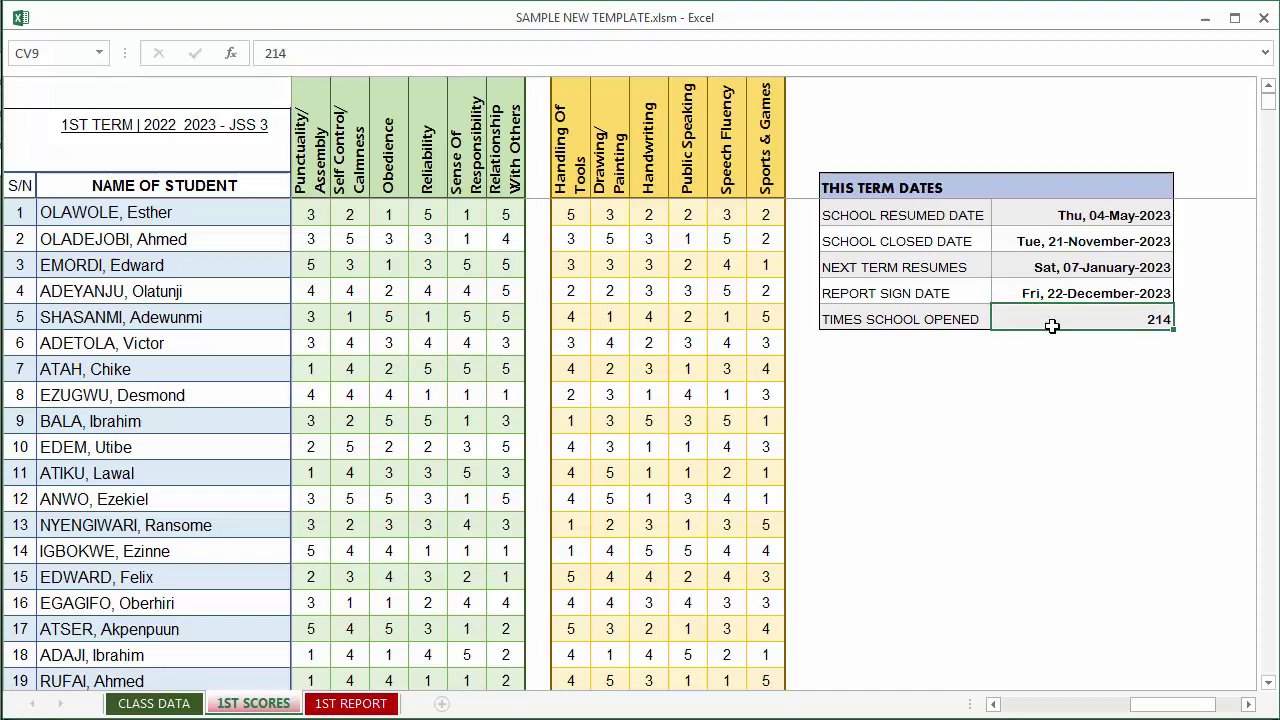
left_click_drag(1058, 210, 1065, 314)
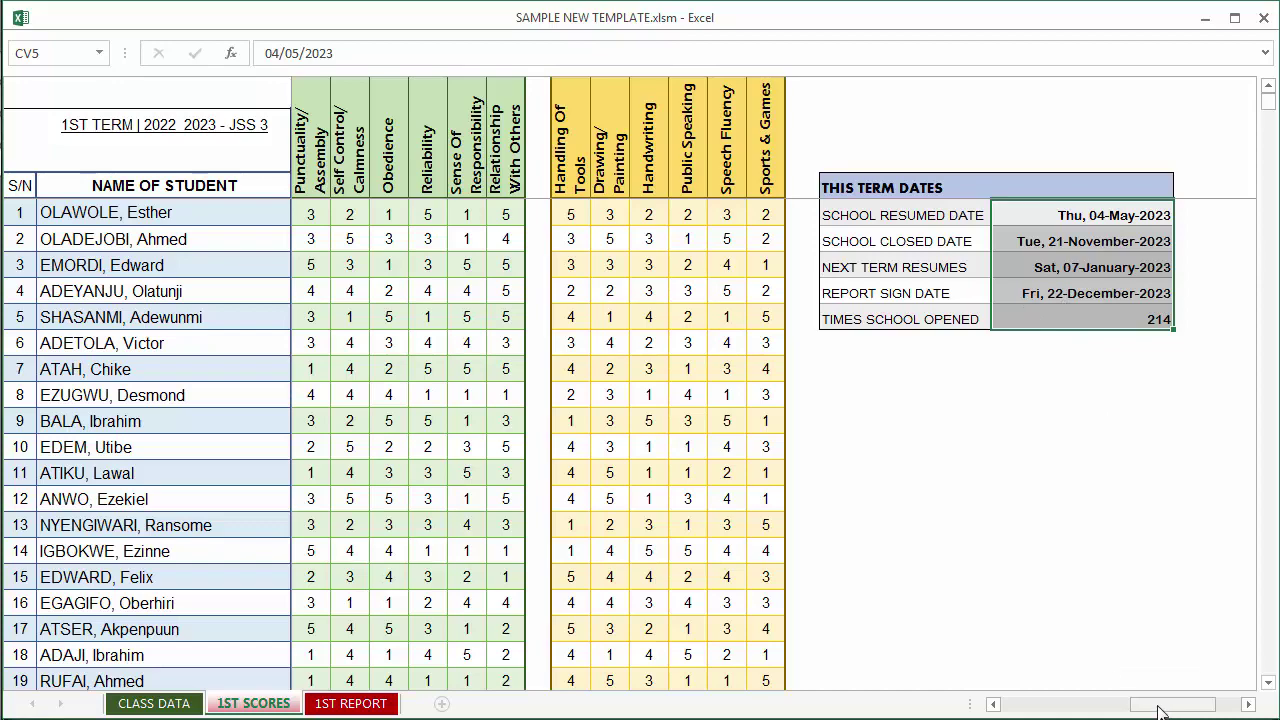
left_click_drag(1160, 711, 997, 705)
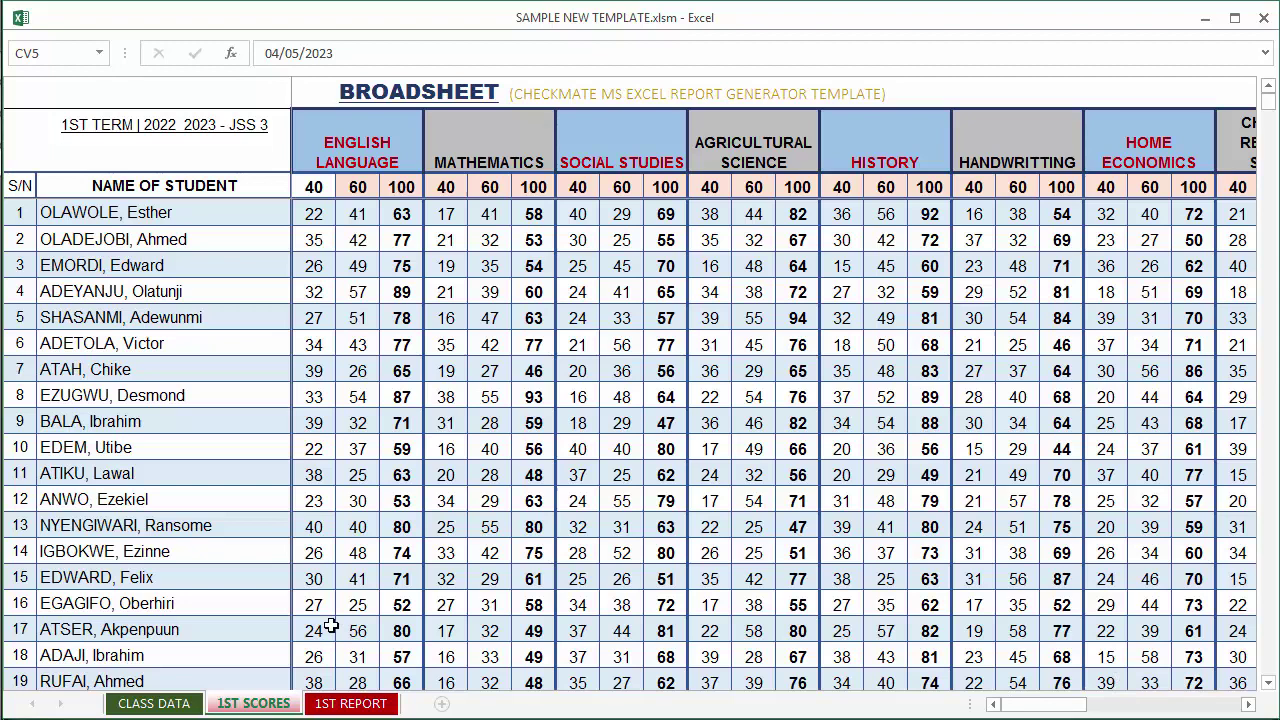
On the 1ST REPORT sheet, choose the first listed student from the NAME dropdown.
left_click(350, 703)
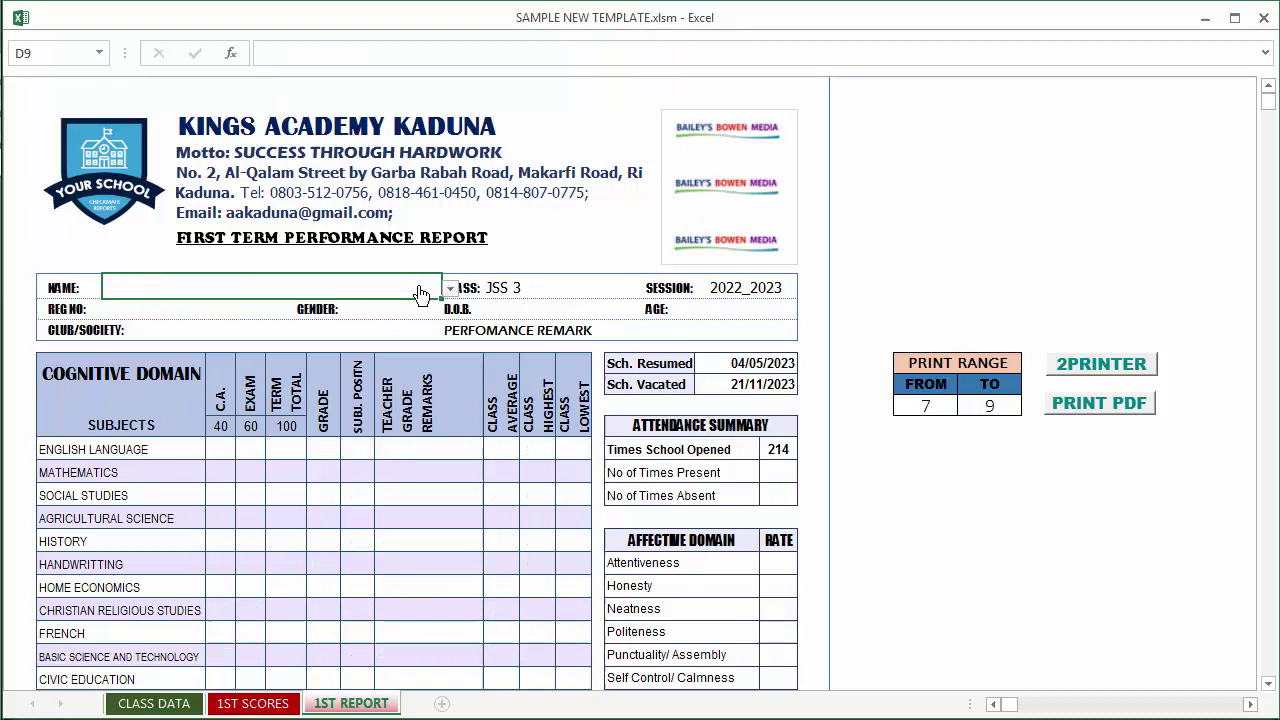
left_click(450, 289)
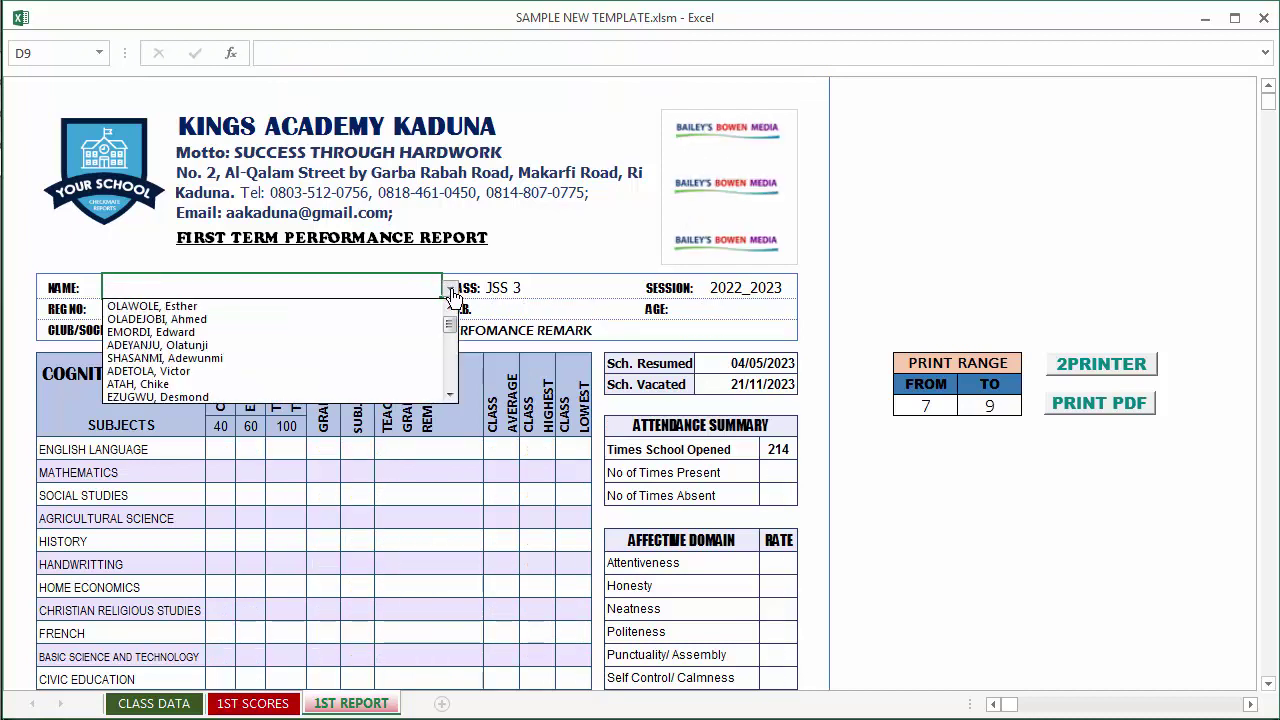
left_click(329, 332)
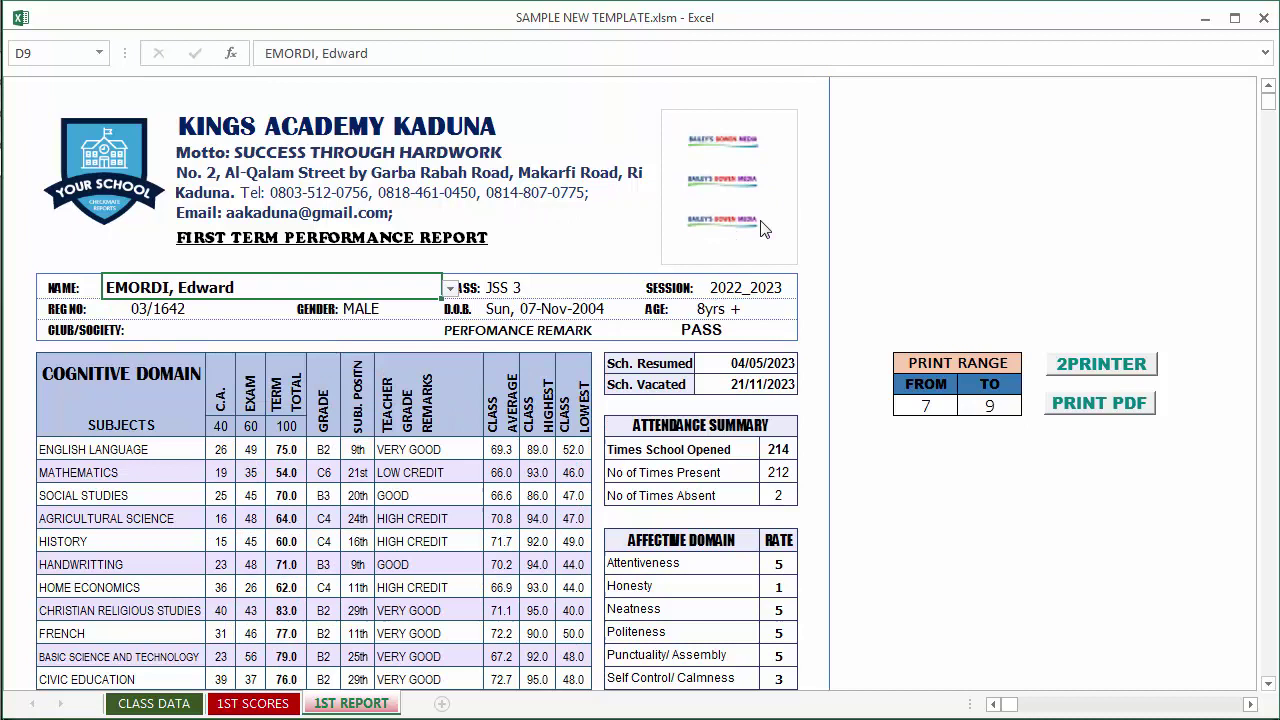
left_click(450, 288)
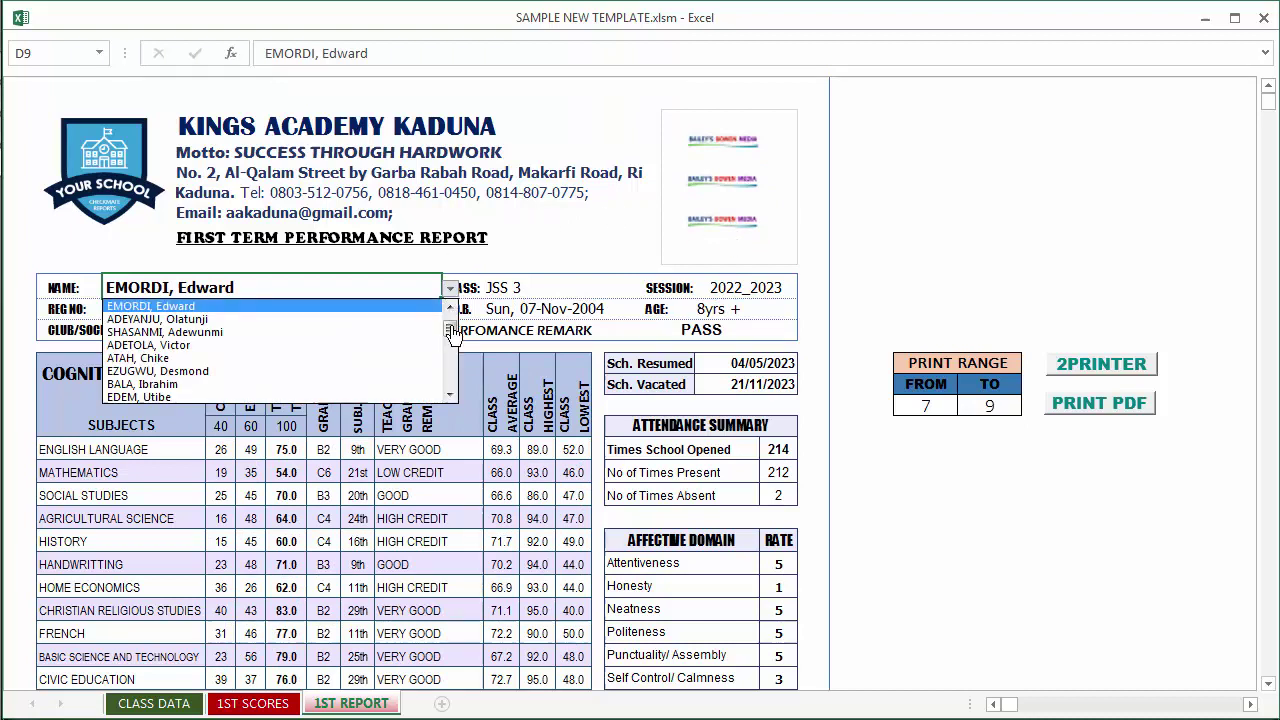
scroll(452, 308, "up", 1)
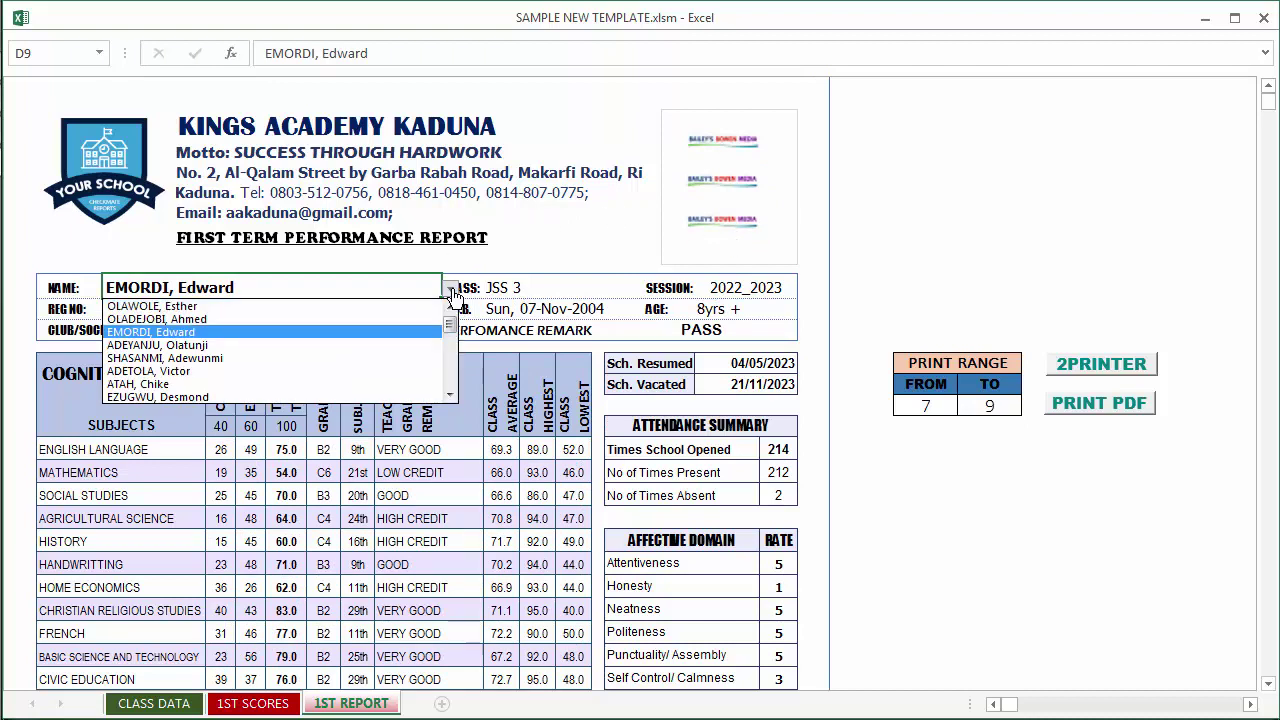
left_click(195, 307)
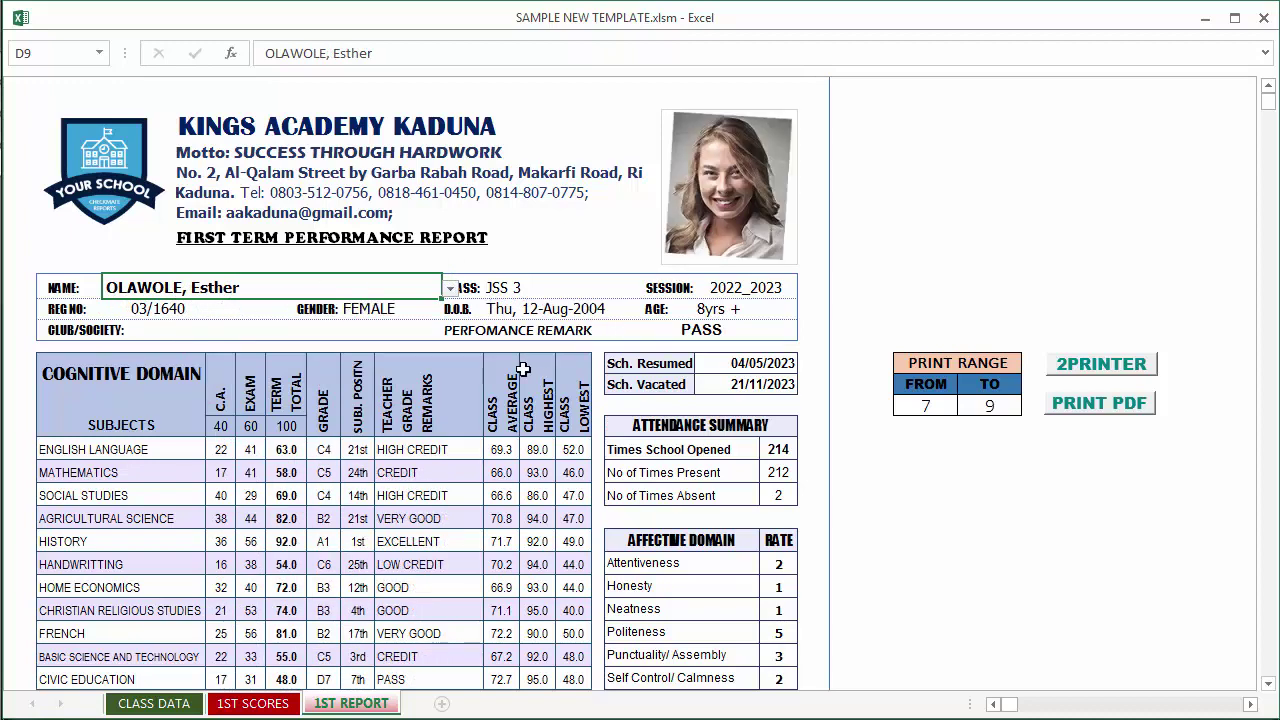
Scroll down the report card to the remarks and select the signature picture.
scroll(522, 370, "down", 6)
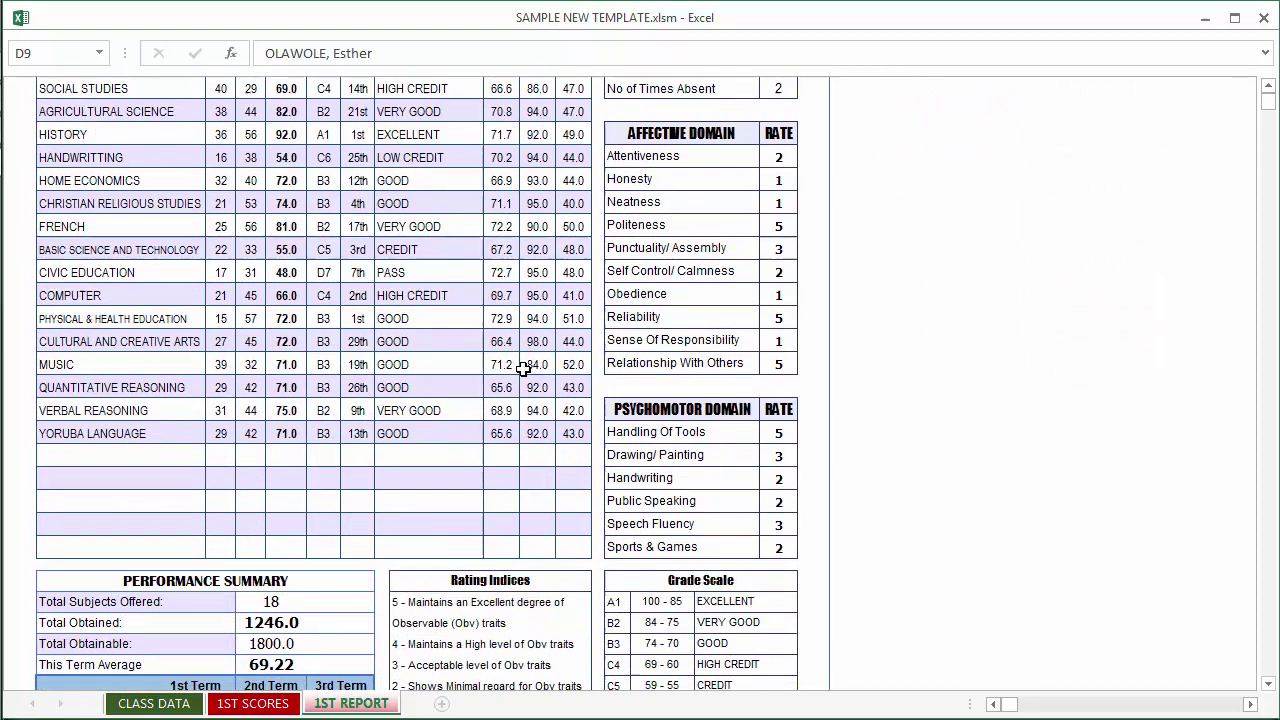
scroll(522, 370, "down", 3)
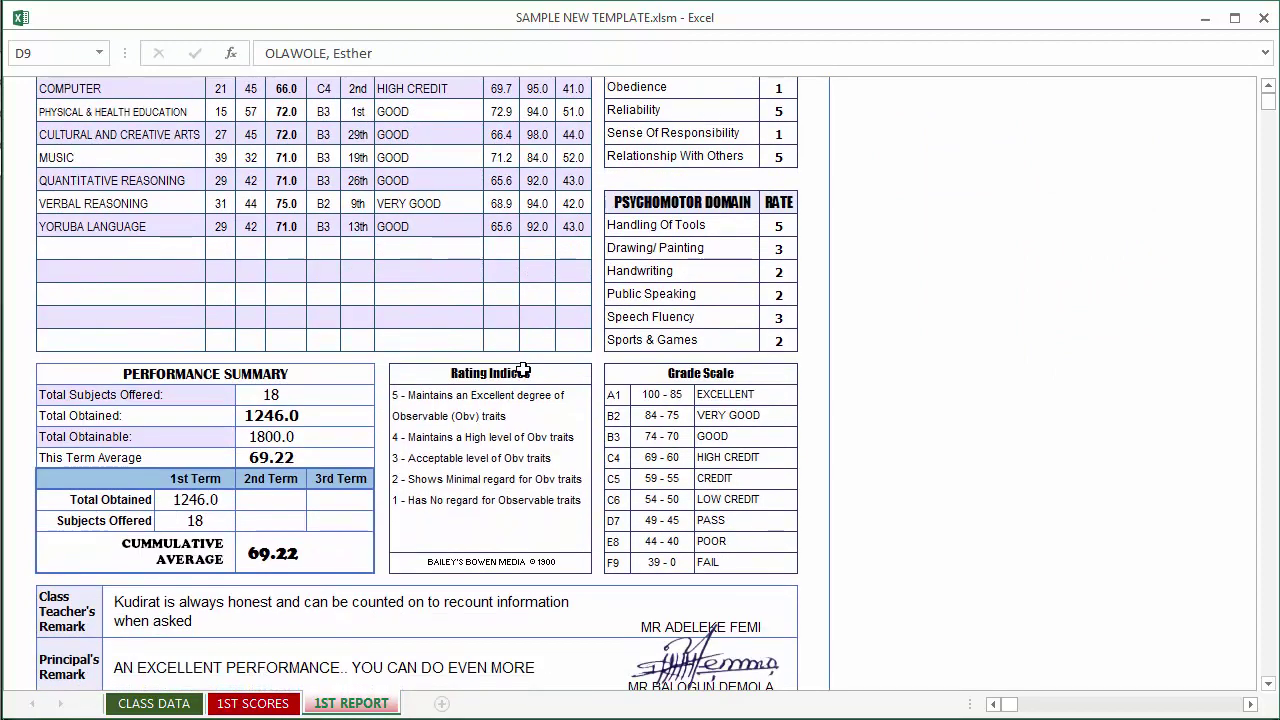
scroll(522, 370, "down", 1)
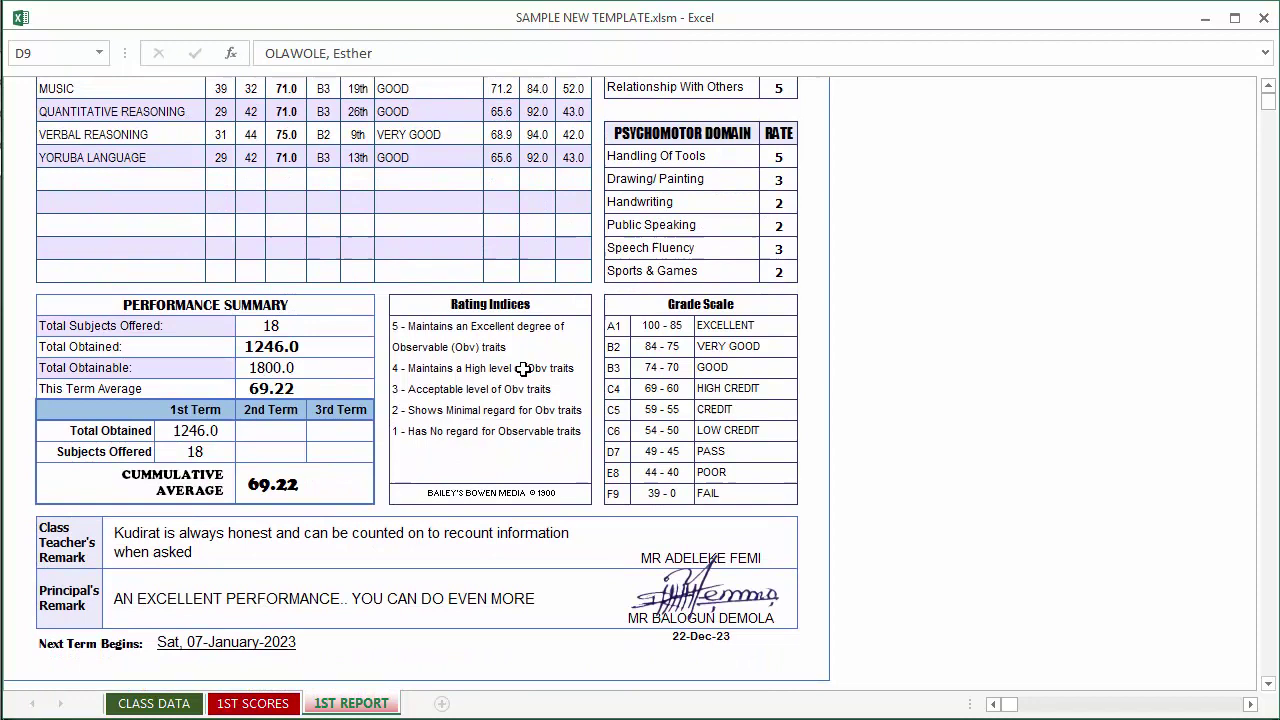
scroll(522, 370, "down", 1)
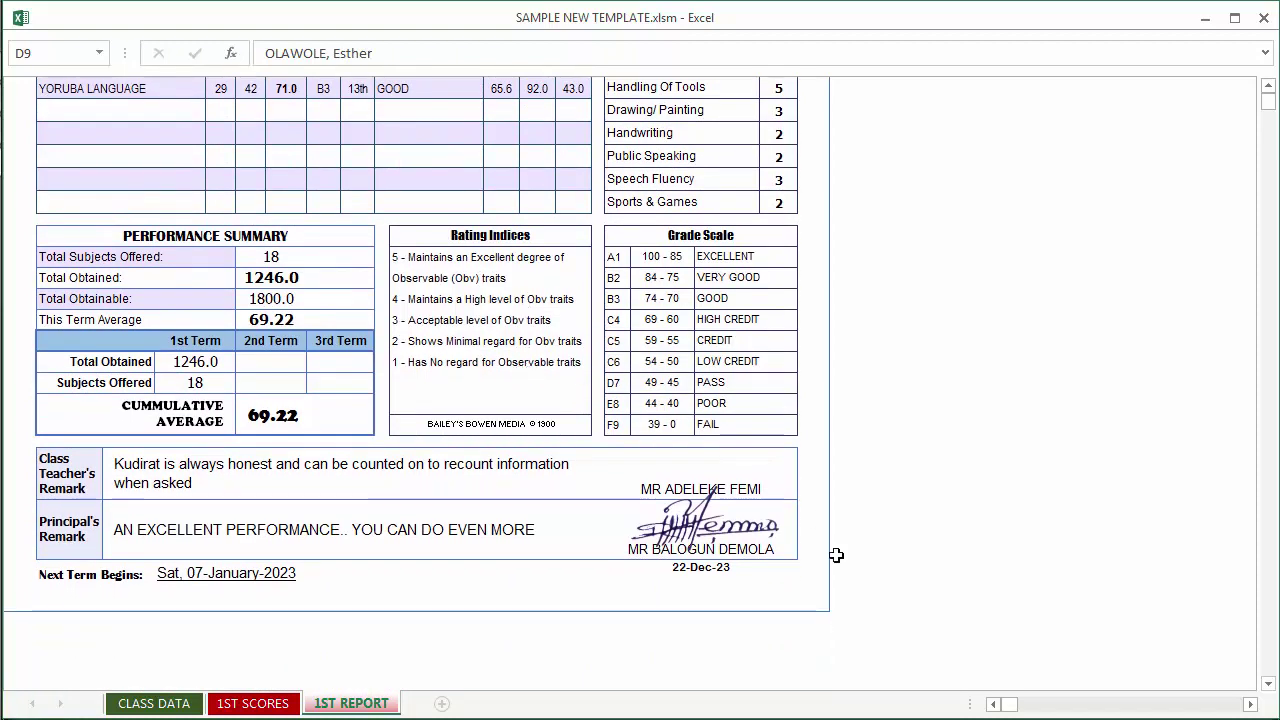
left_click(720, 520)
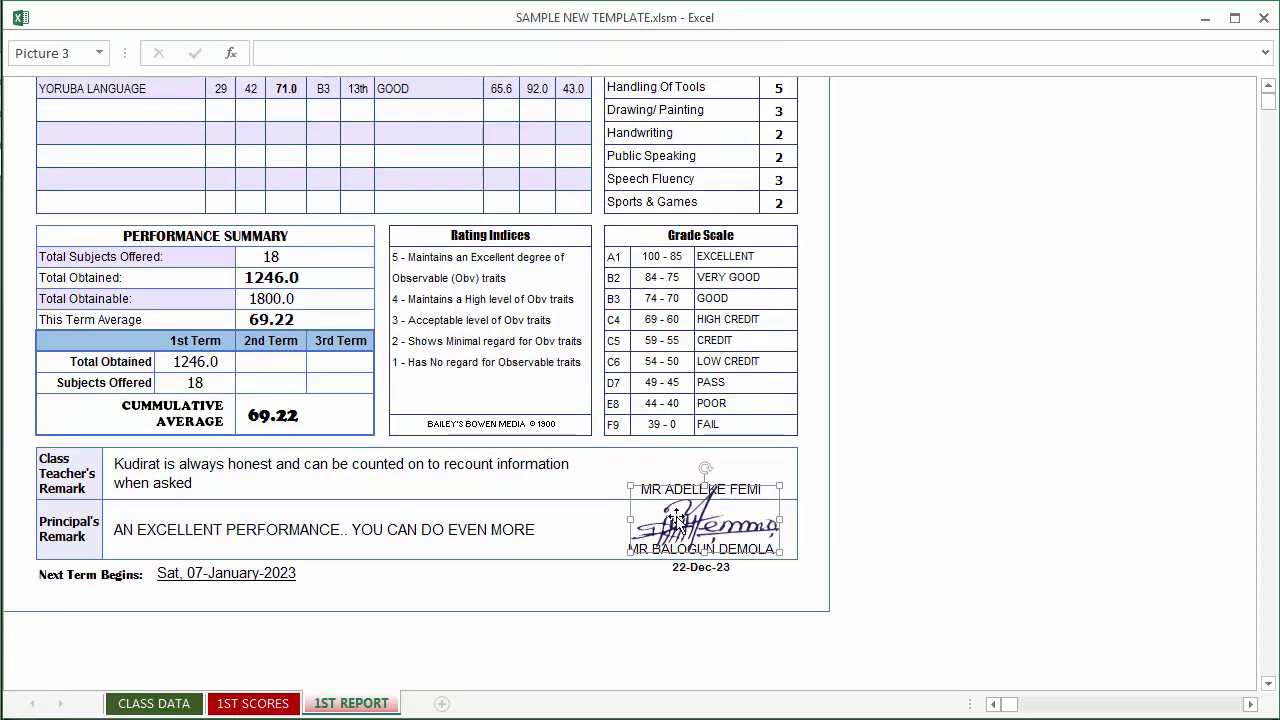
right_click(676, 518)
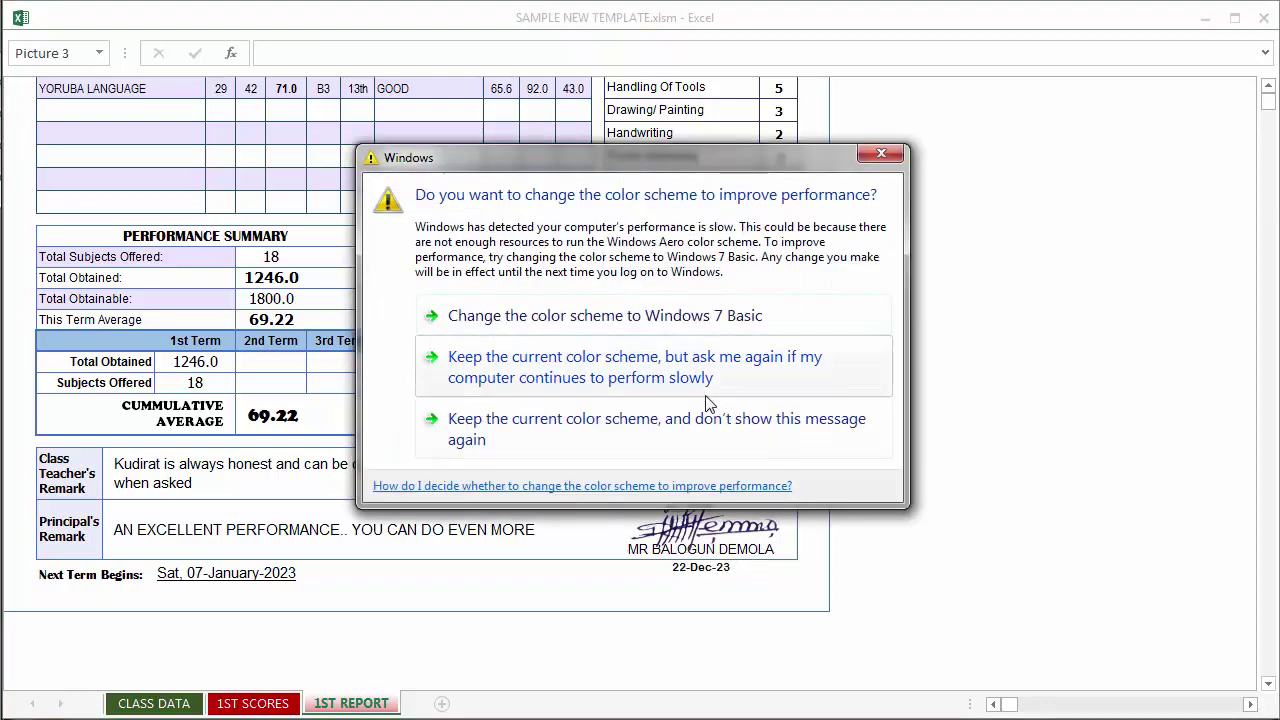
right_click(707, 503)
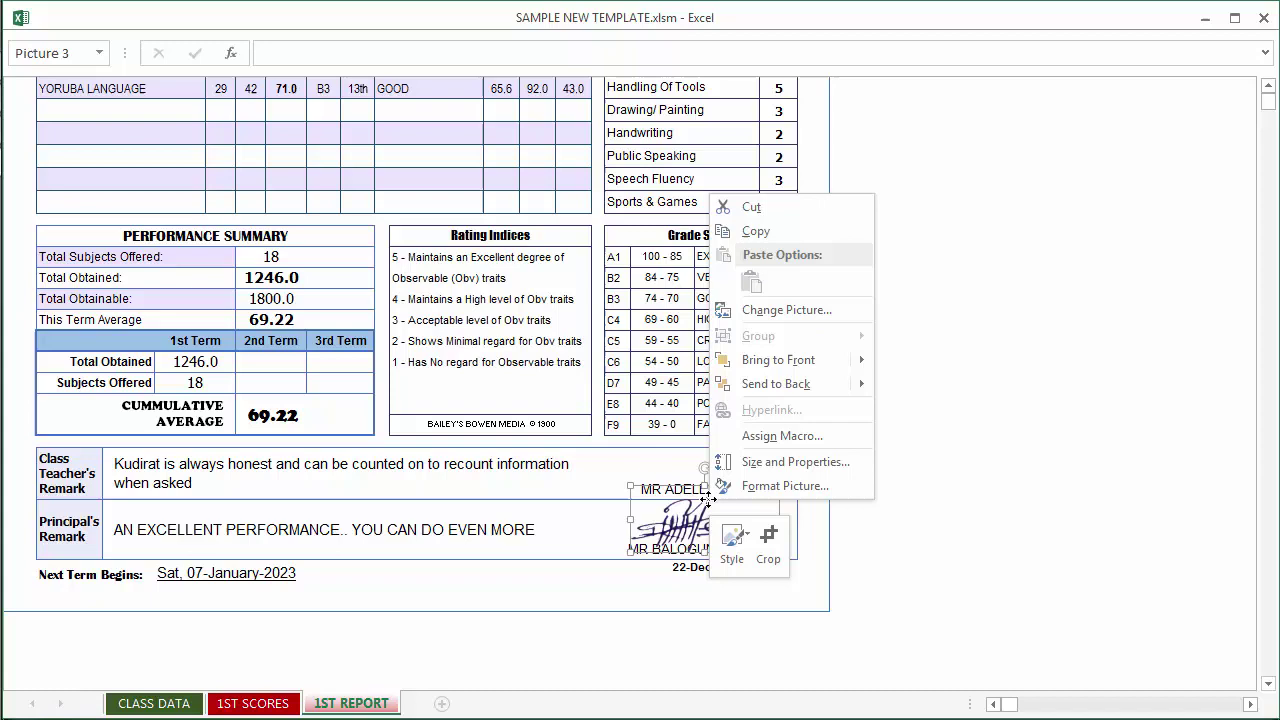
left_click(784, 312)
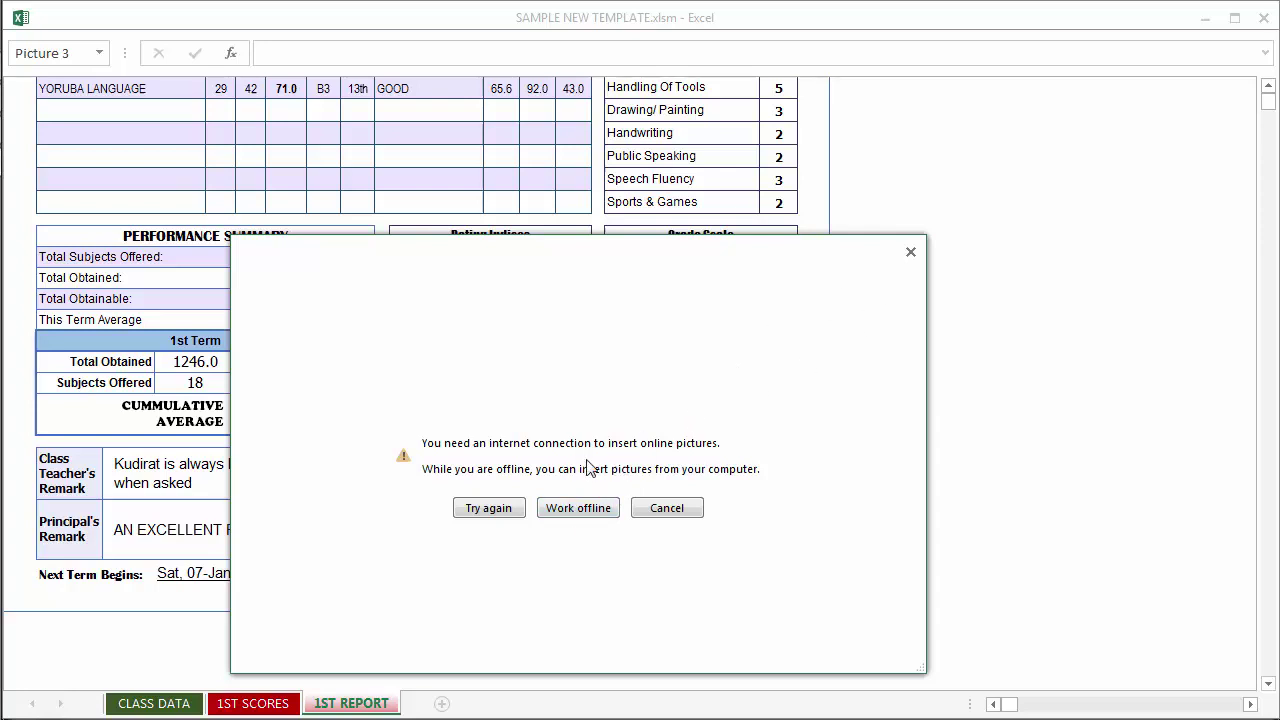
left_click(910, 253)
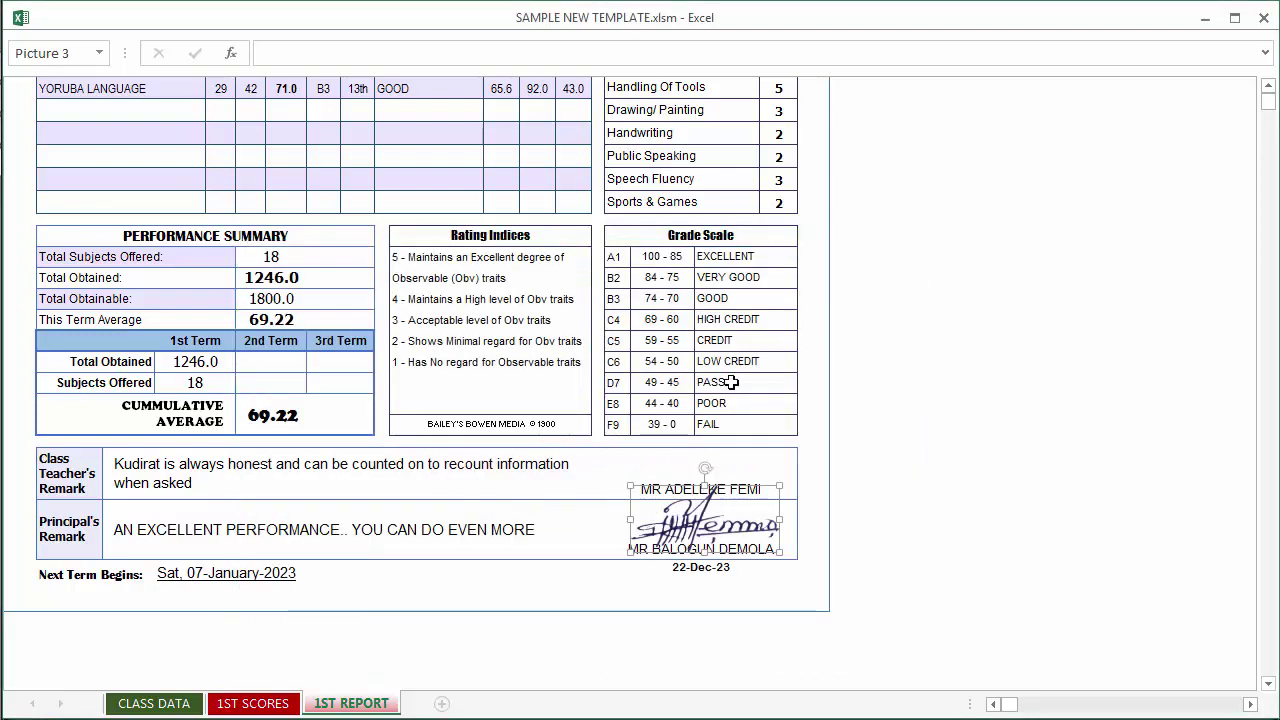
key("Escape")
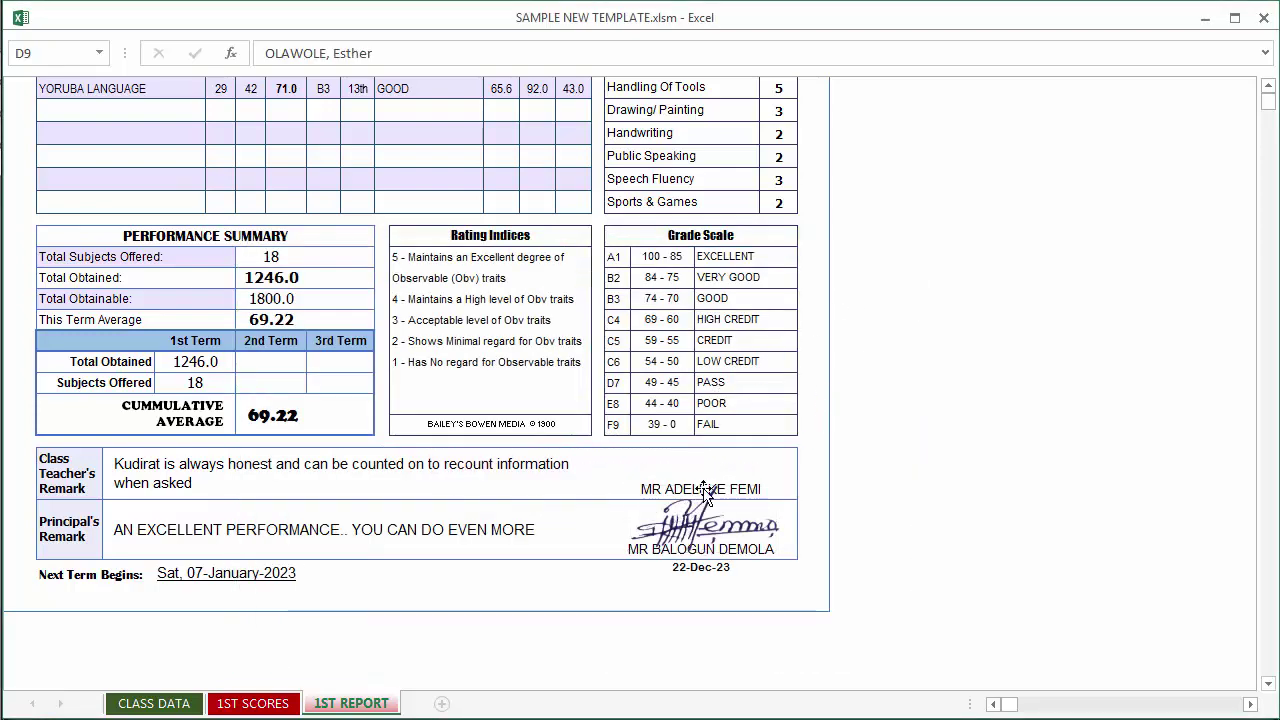
scroll(720, 470, "up", 3)
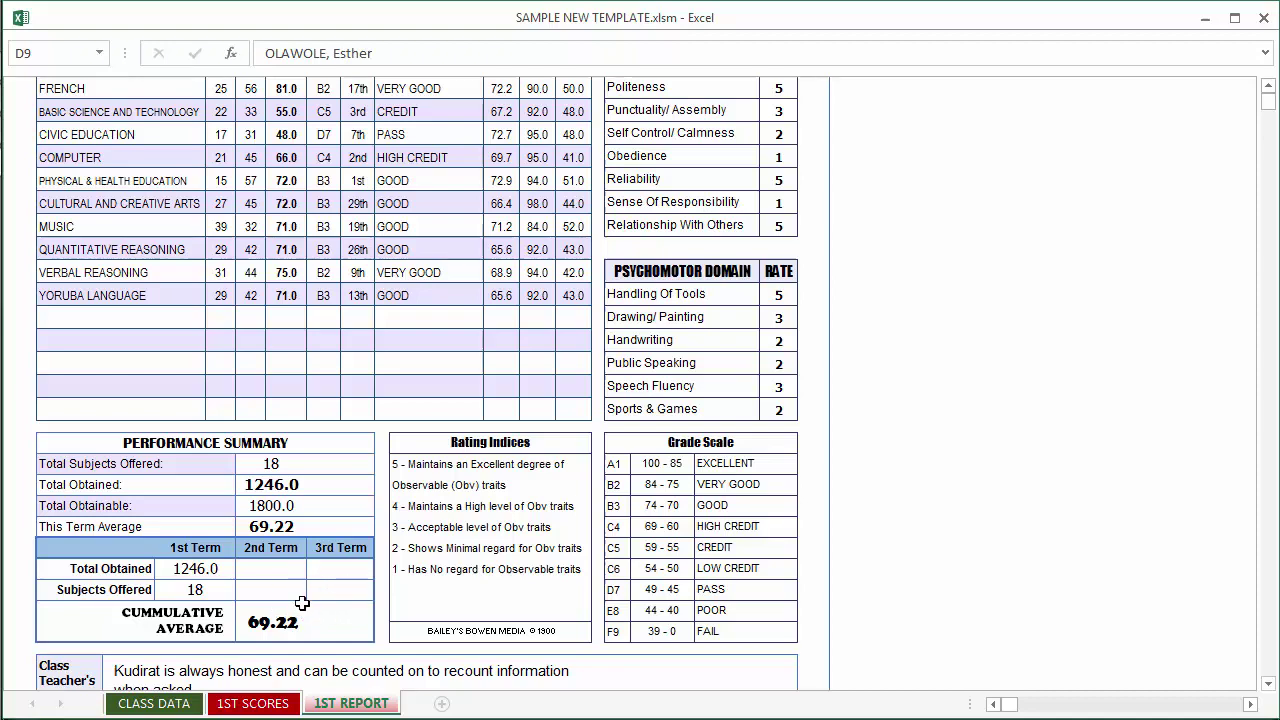
scroll(350, 550, "up", 5)
scroll(352, 550, "up", 3)
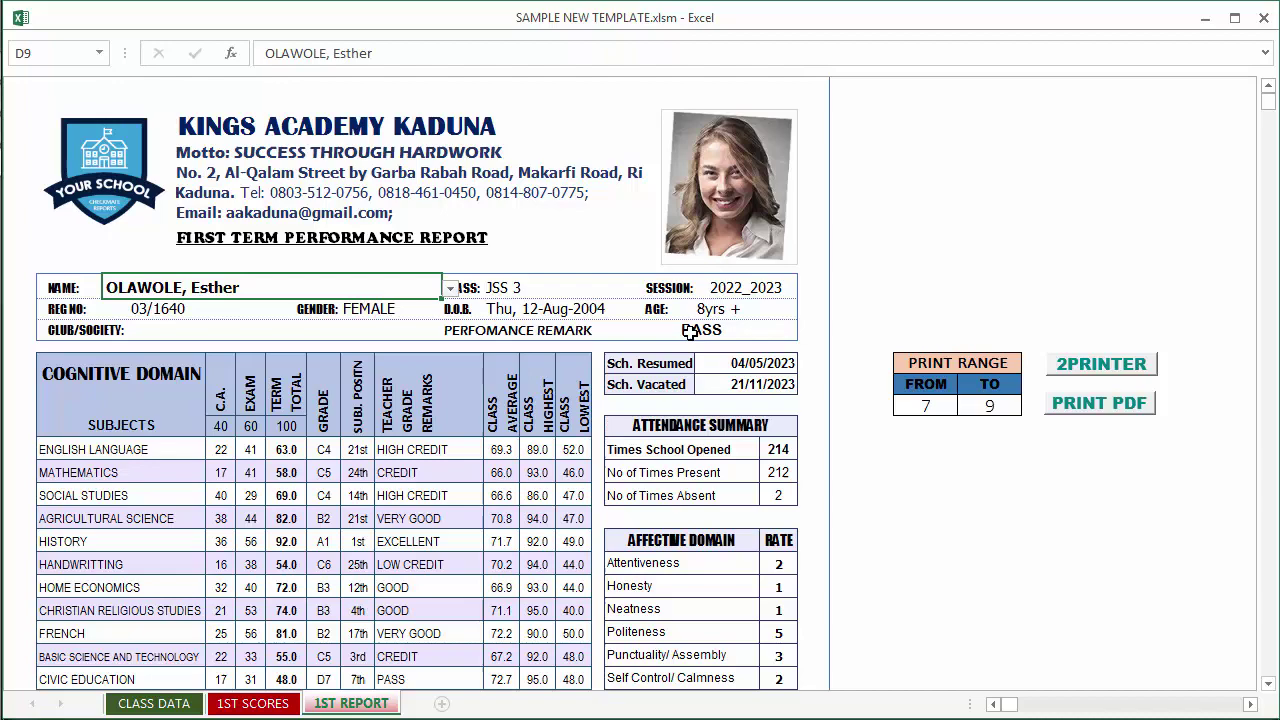
scroll(690, 332, "down", 2)
scroll(690, 332, "down", 3)
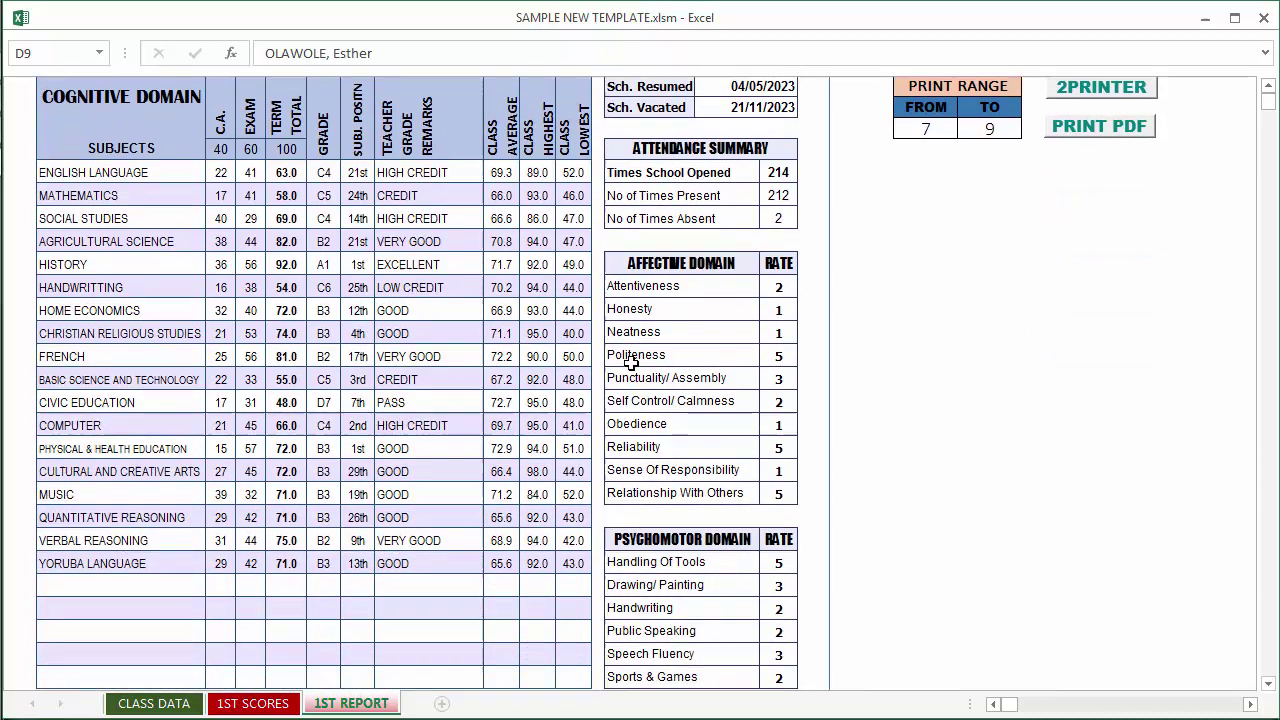
scroll(620, 354, "up", 4)
scroll(650, 346, "down", 5)
scroll(306, 666, "down", 3)
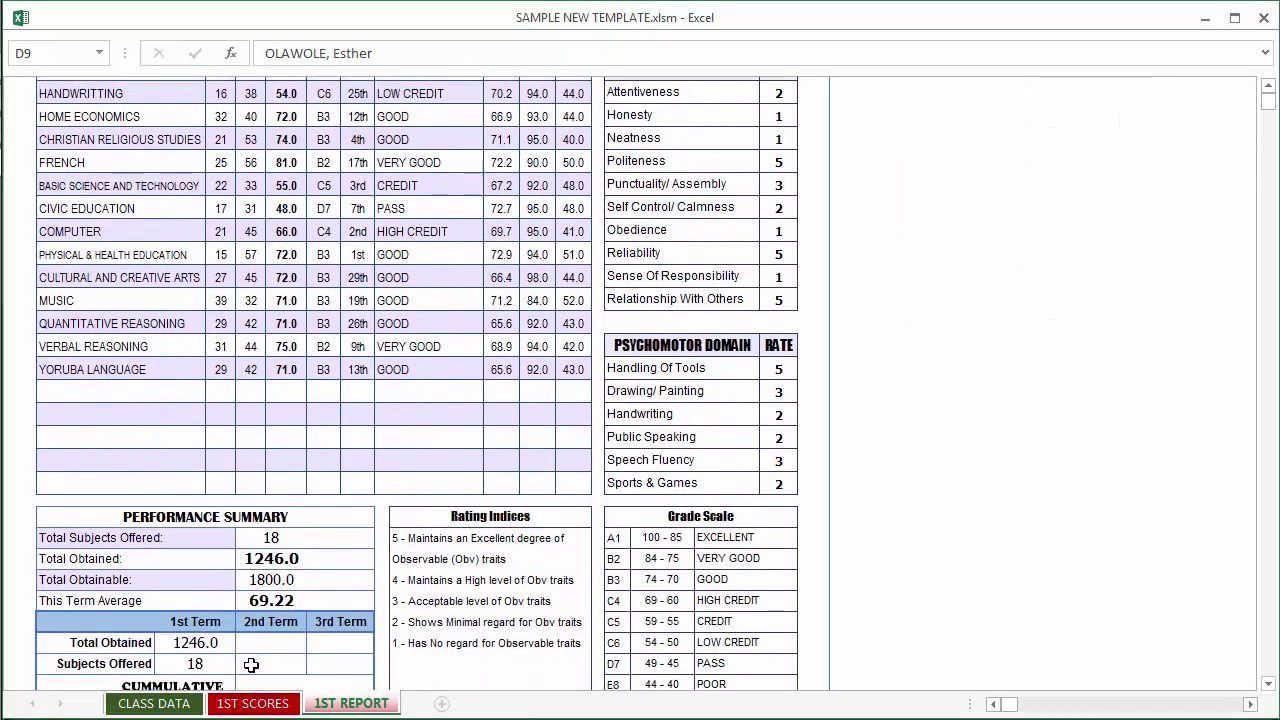
scroll(268, 628, "up", 8)
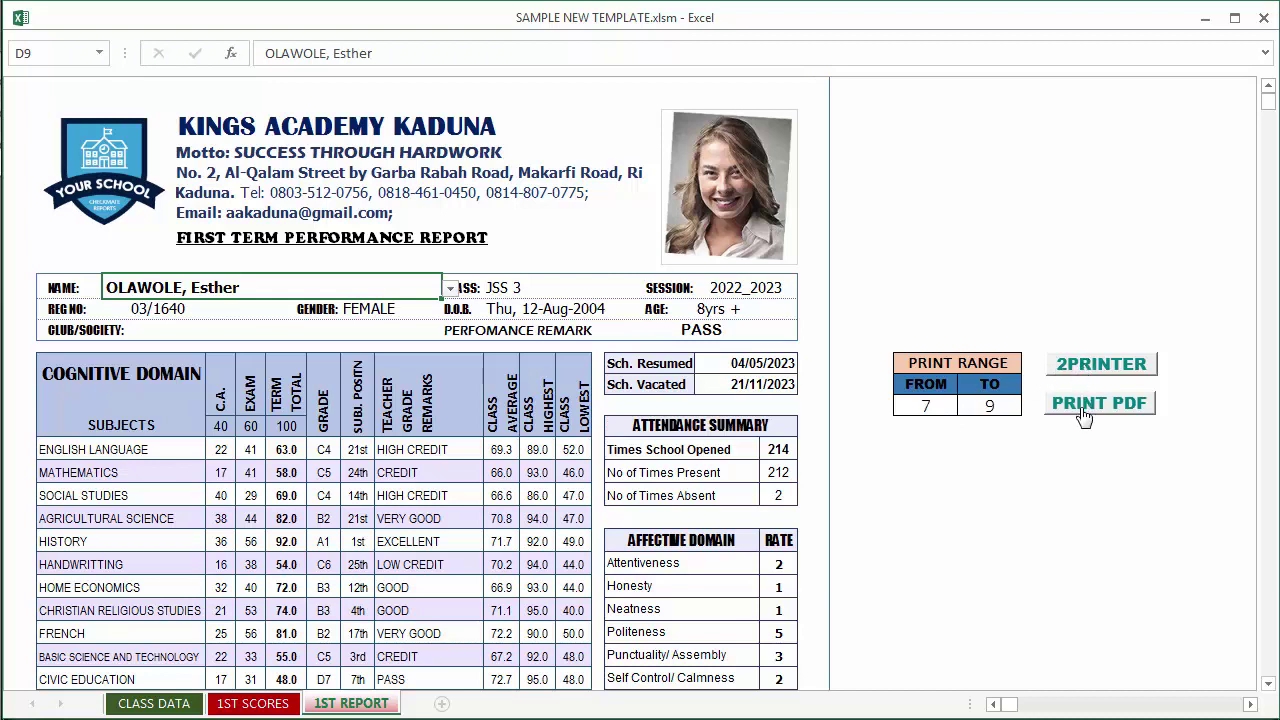
Set the print range FROM 1 TO 5 and start the PRINT PDF export.
left_click_drag(920, 405, 1018, 406)
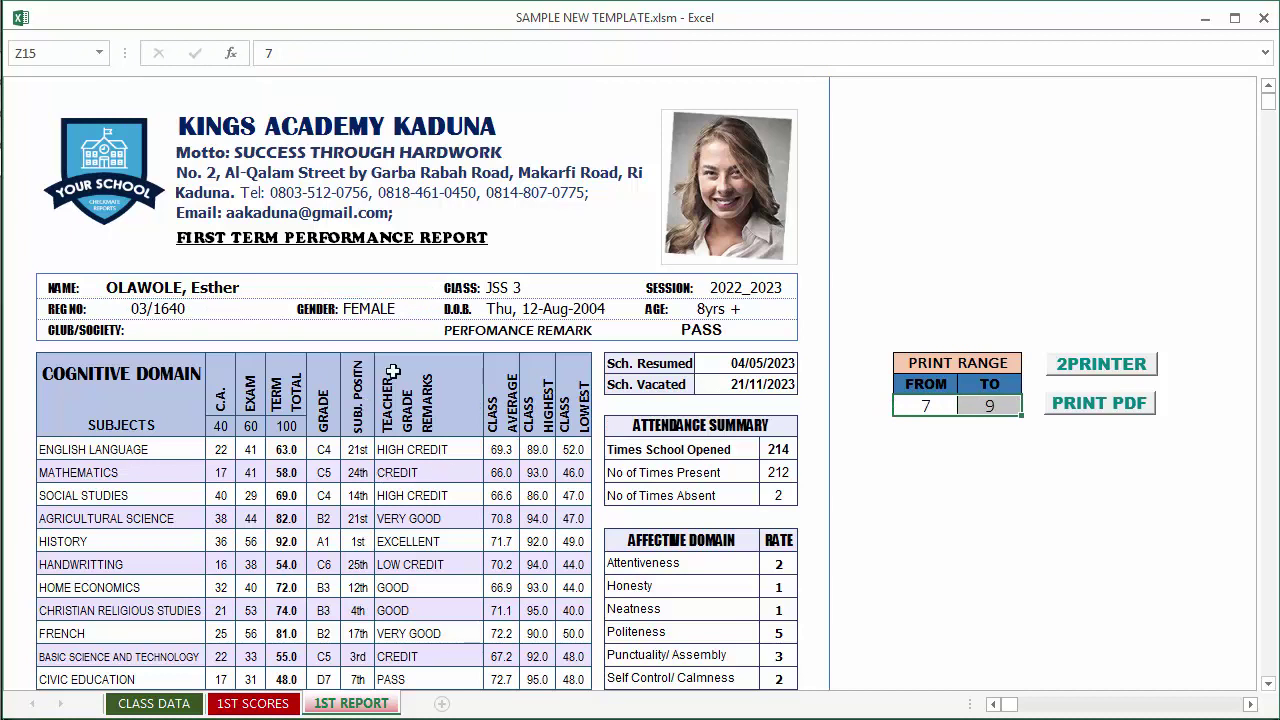
left_click(901, 402)
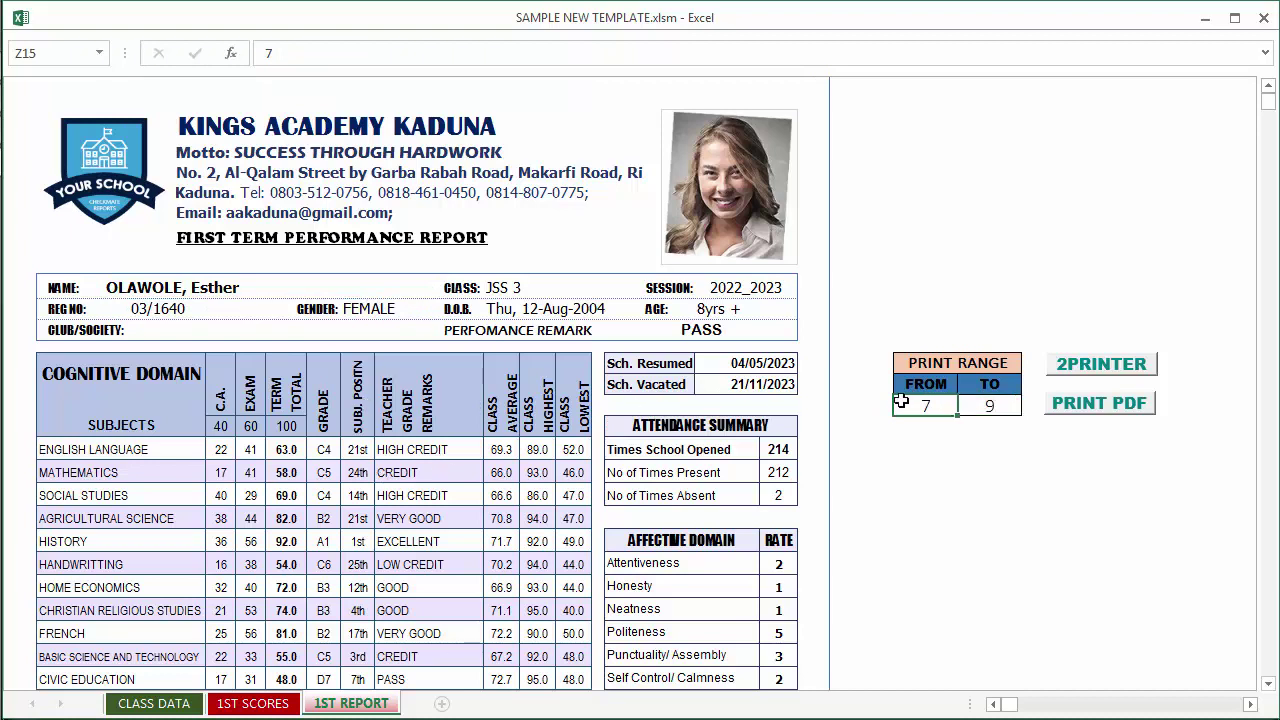
type("1")
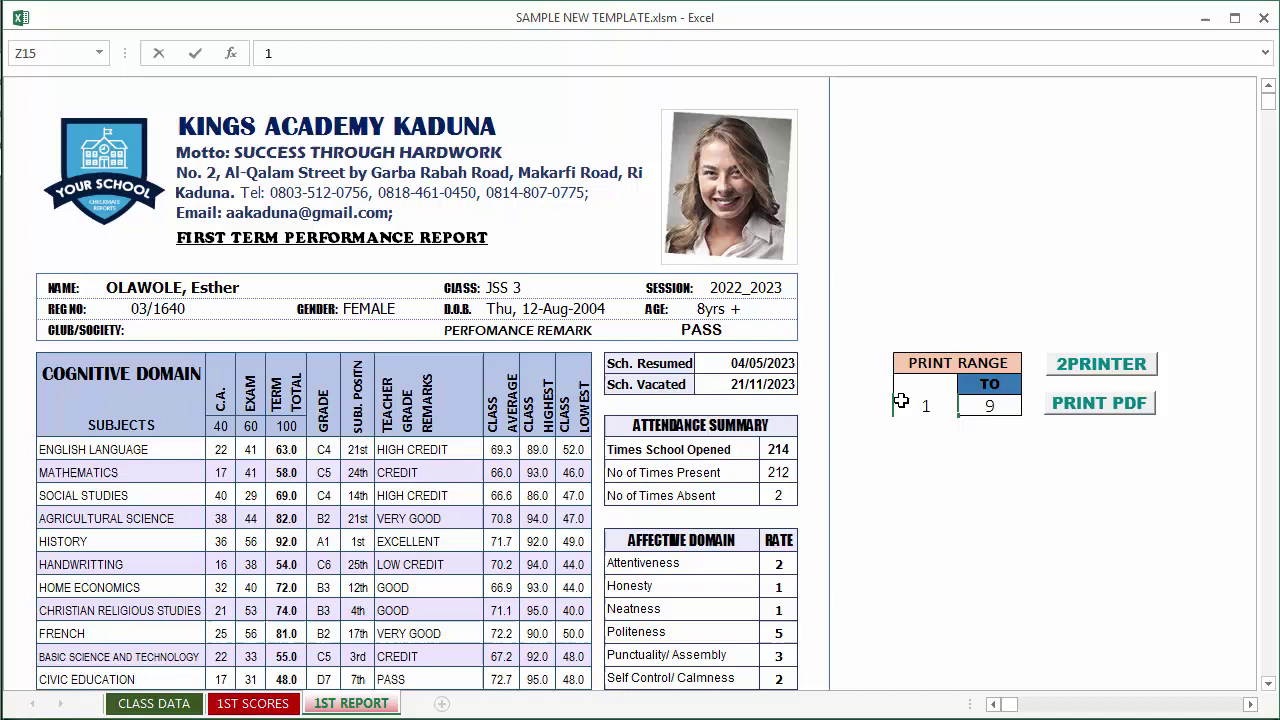
left_click(1009, 410)
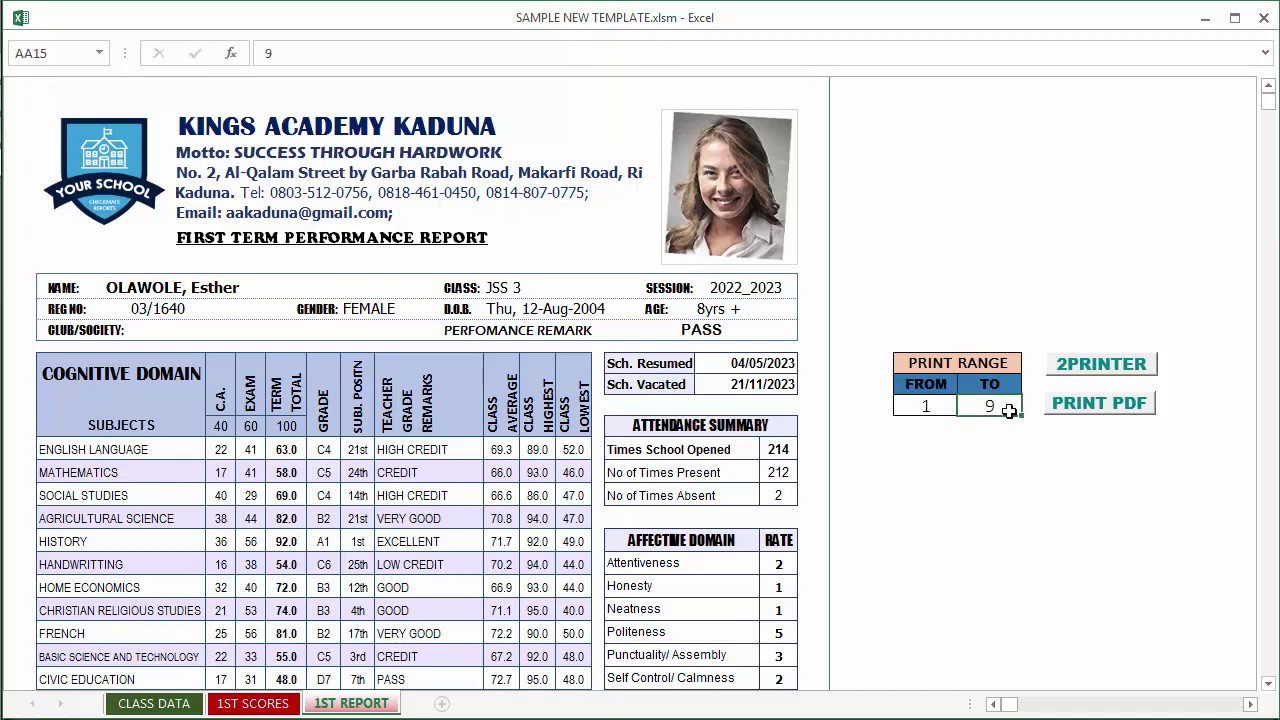
type("5")
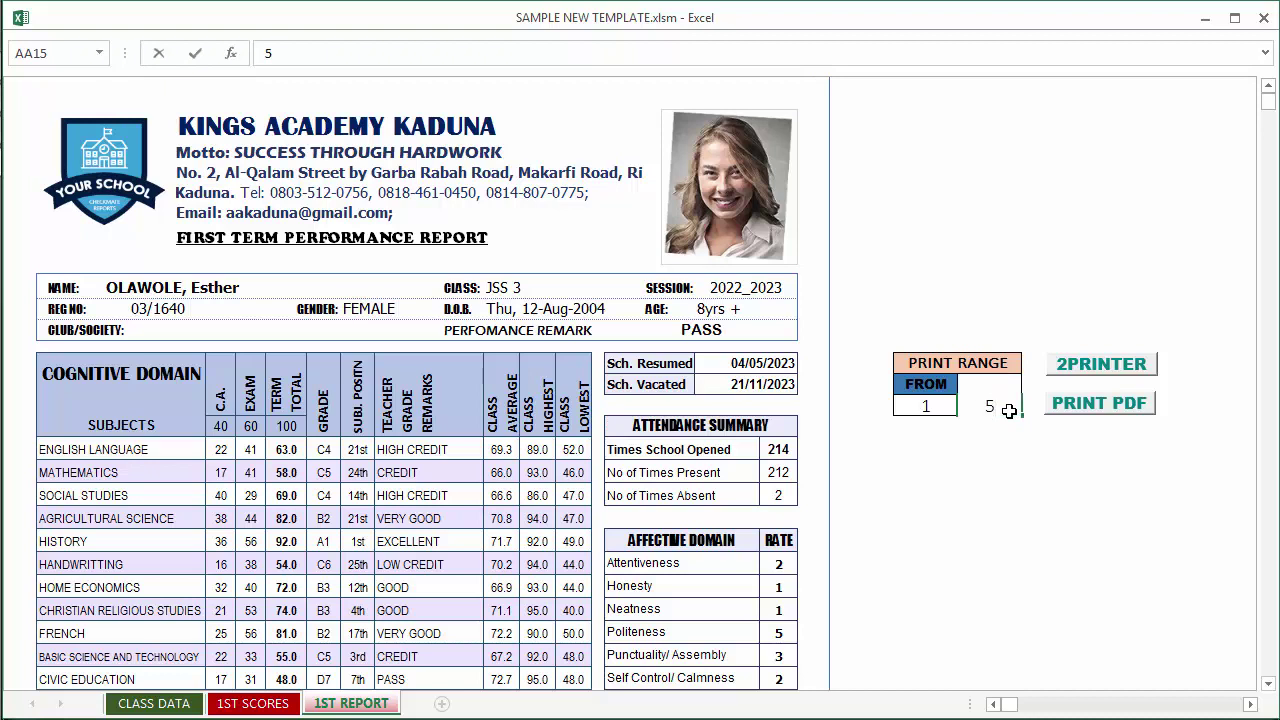
left_click(923, 403)
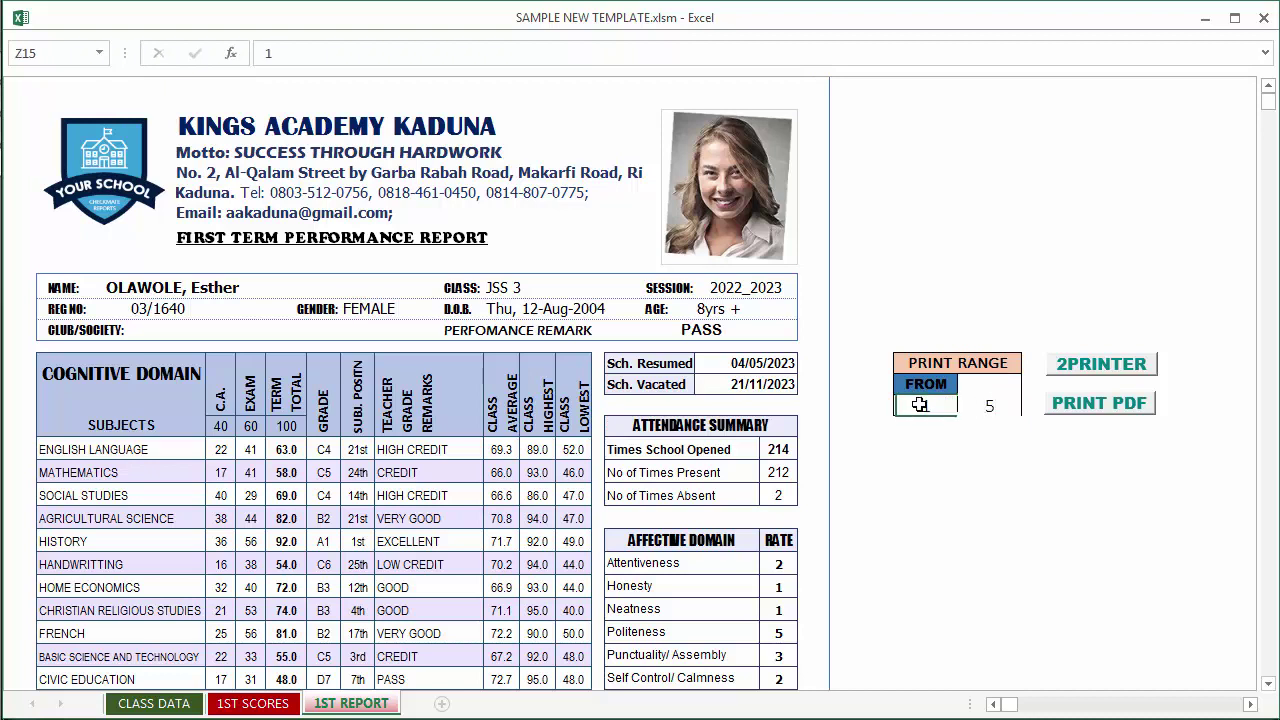
left_click(980, 408)
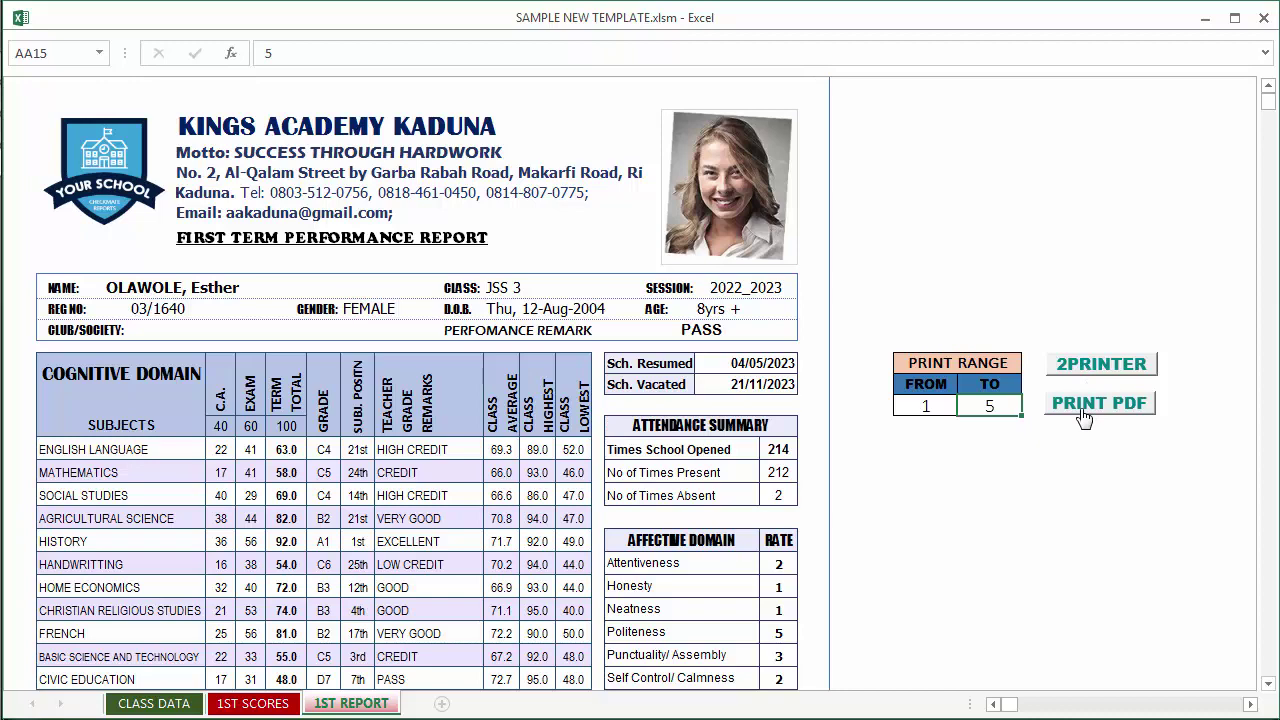
left_click(1083, 414)
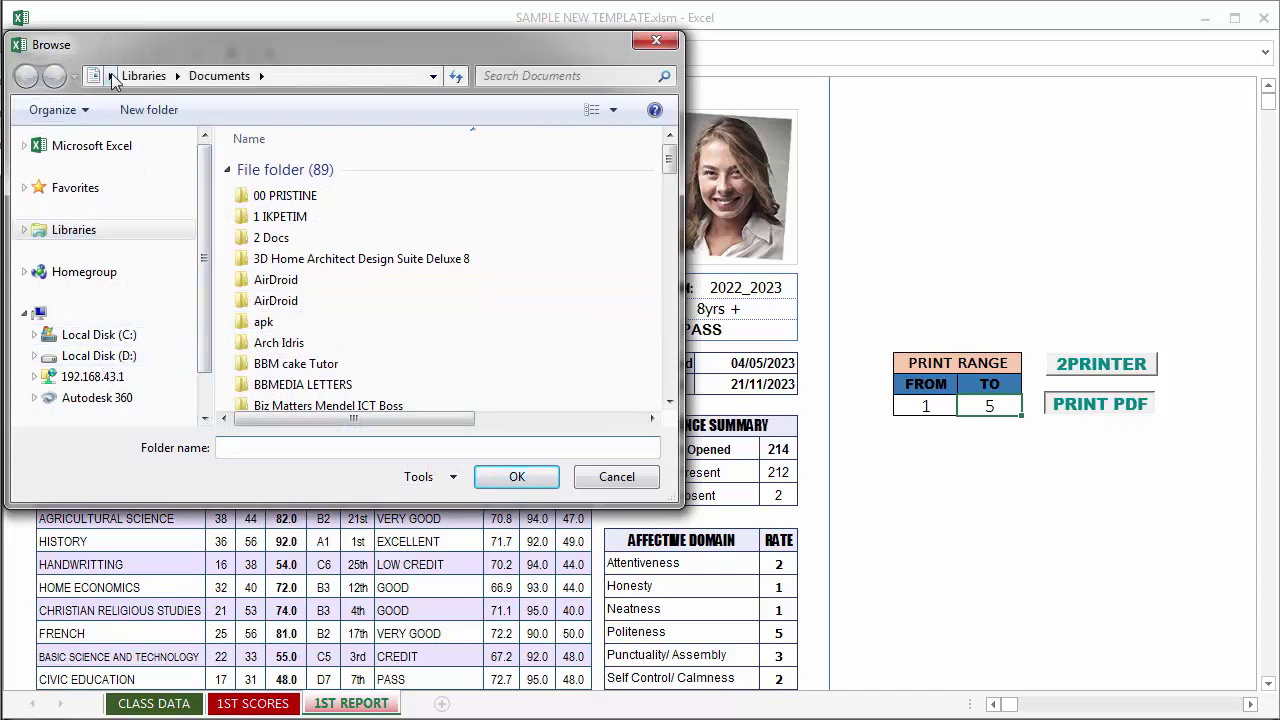
In the Browse dialog, go to the CHECKMATE folder and create a new folder there.
left_click(110, 76)
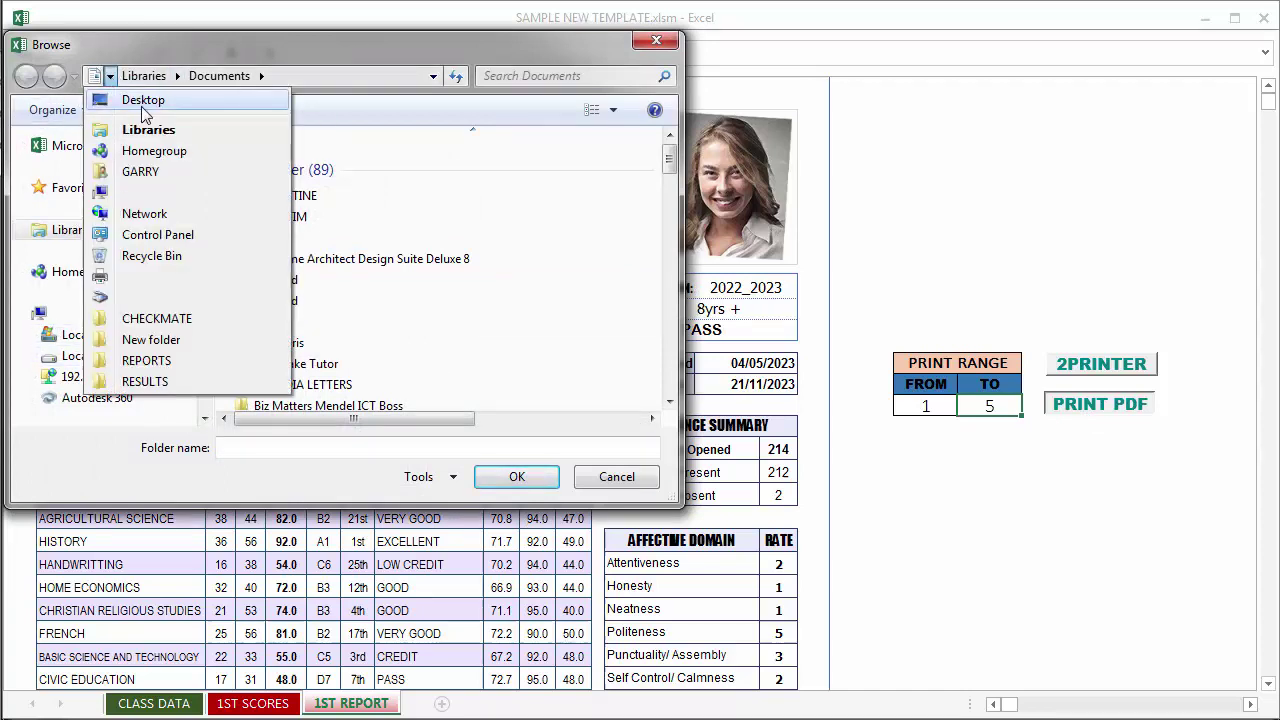
left_click(160, 320)
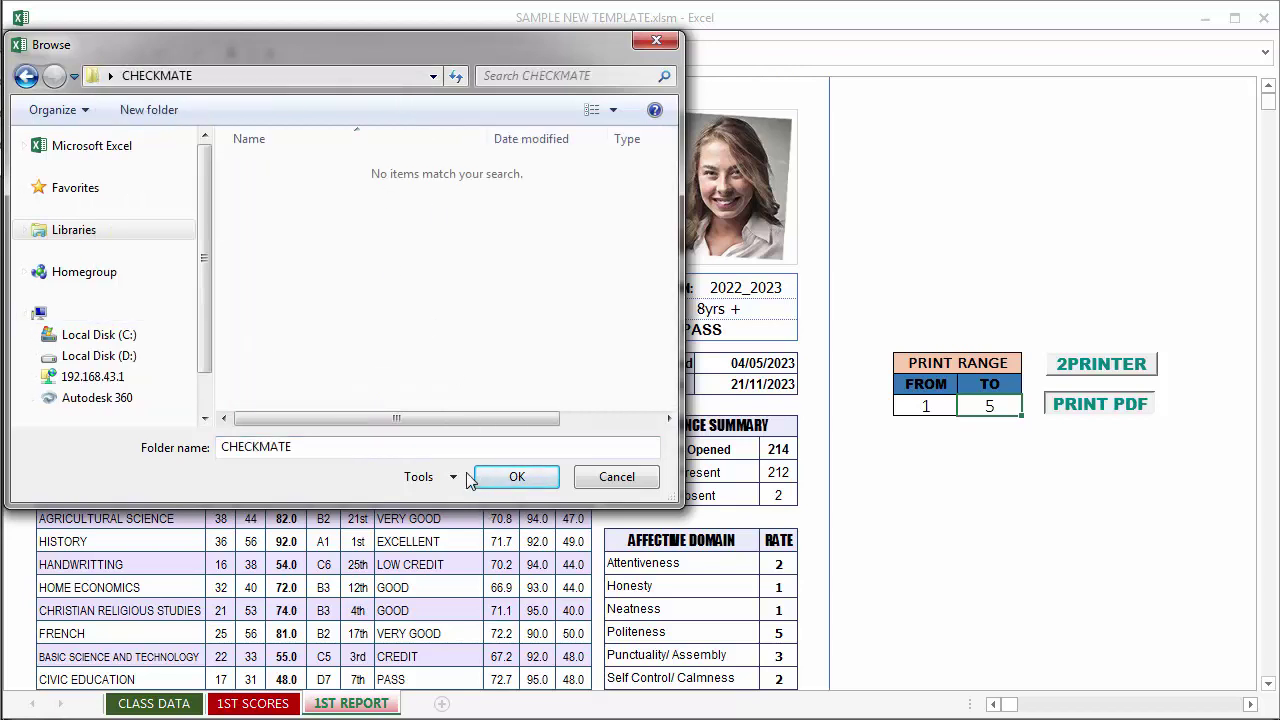
left_click(157, 118)
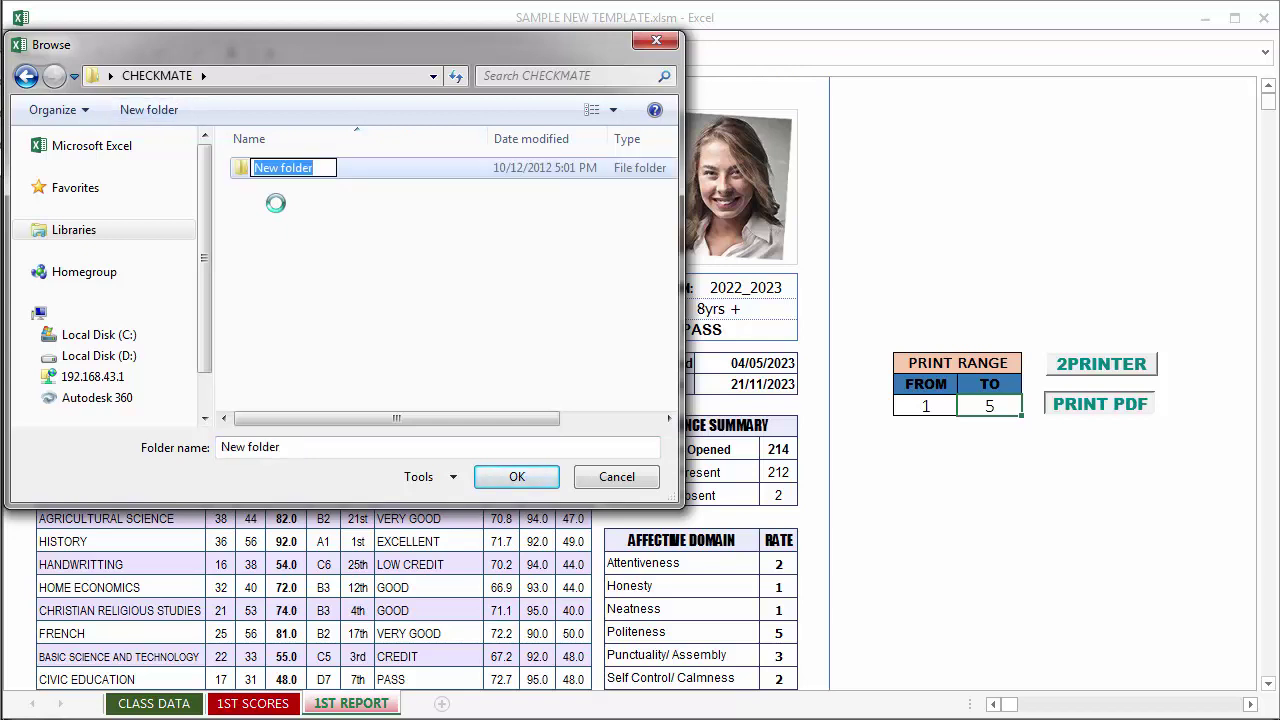
type("RES")
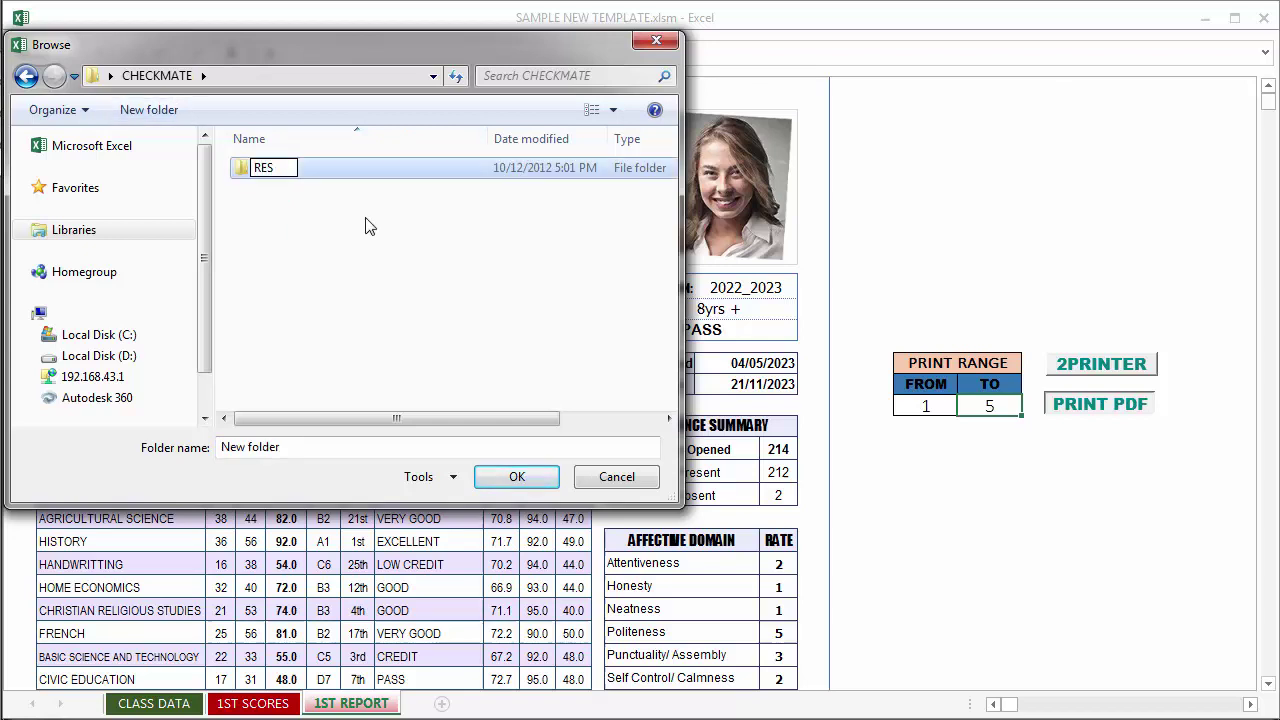
left_click(366, 226)
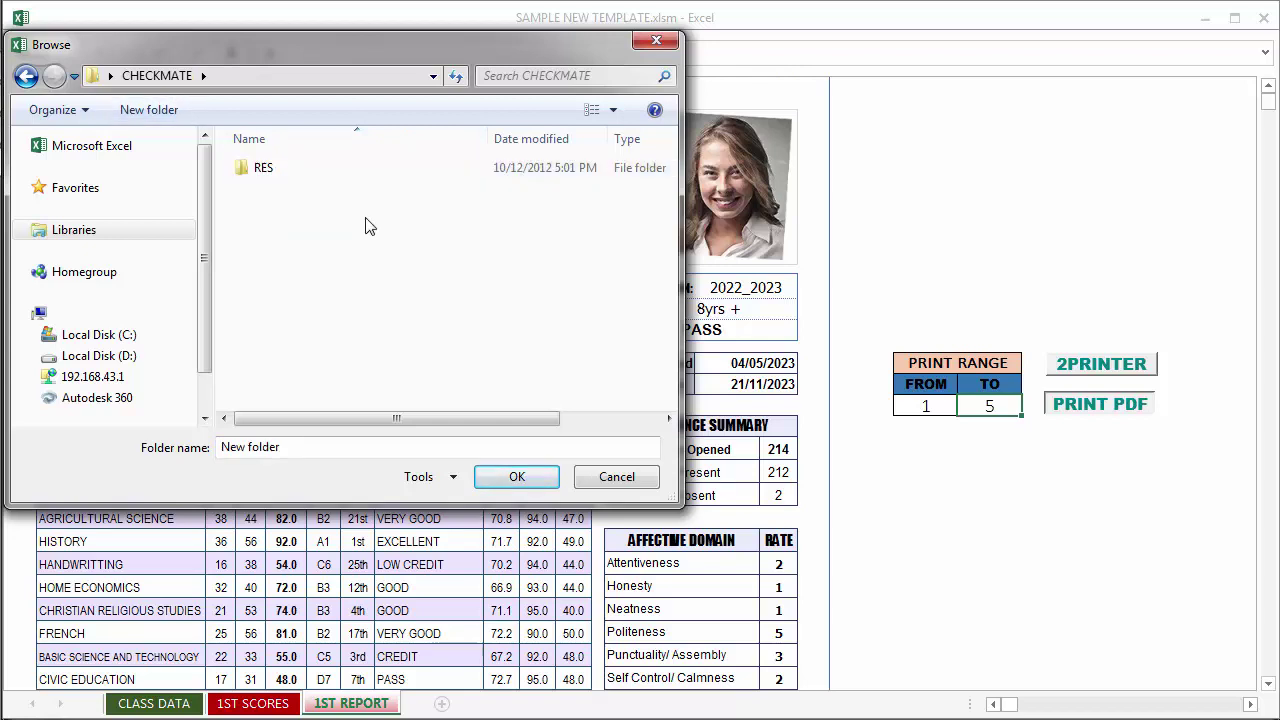
Name the new folder RESULTS, open it and confirm it as the PDF destination.
left_click(273, 175)
left_click(266, 170)
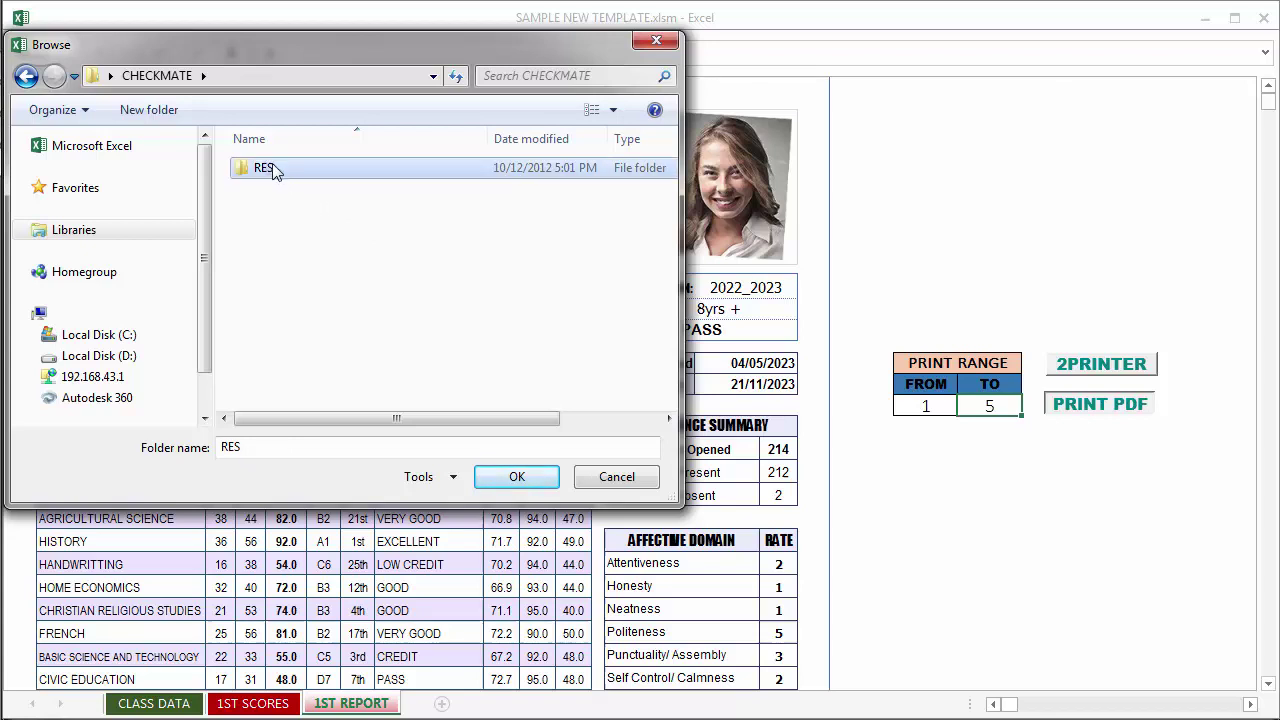
left_click(276, 168)
type("U")
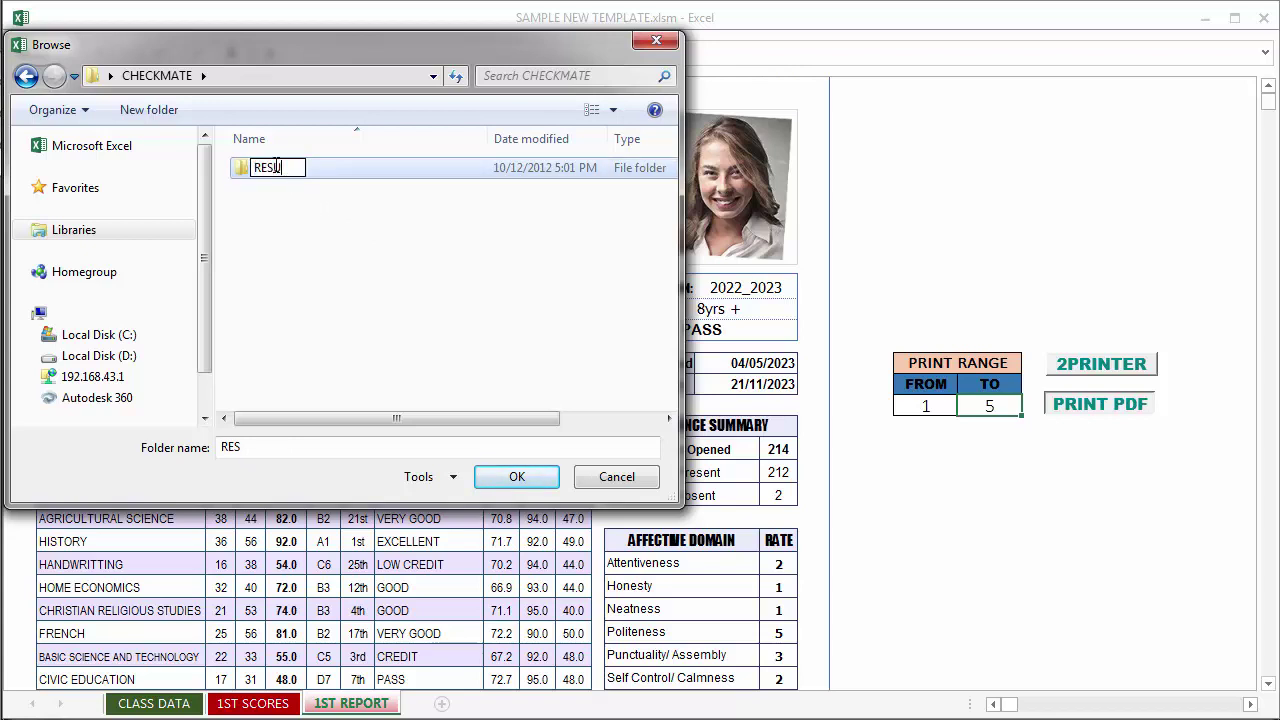
type("LTS")
left_click(280, 200)
double_click(277, 170)
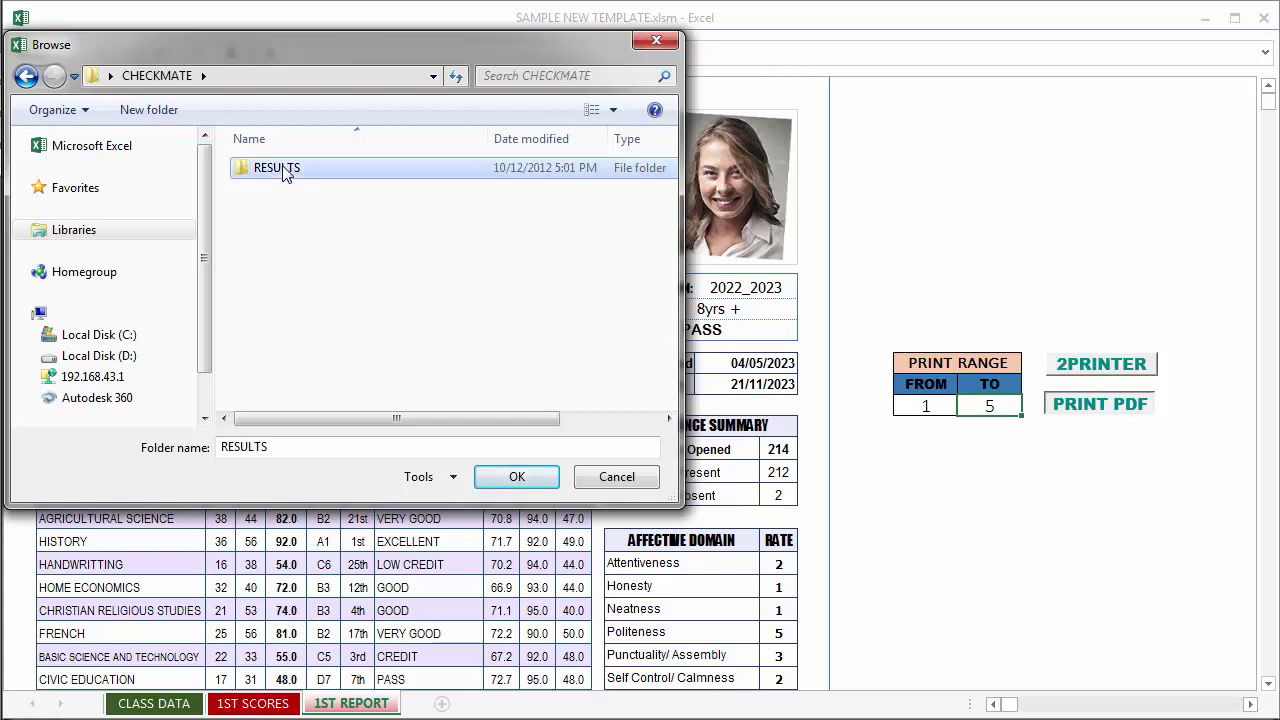
left_click(490, 481)
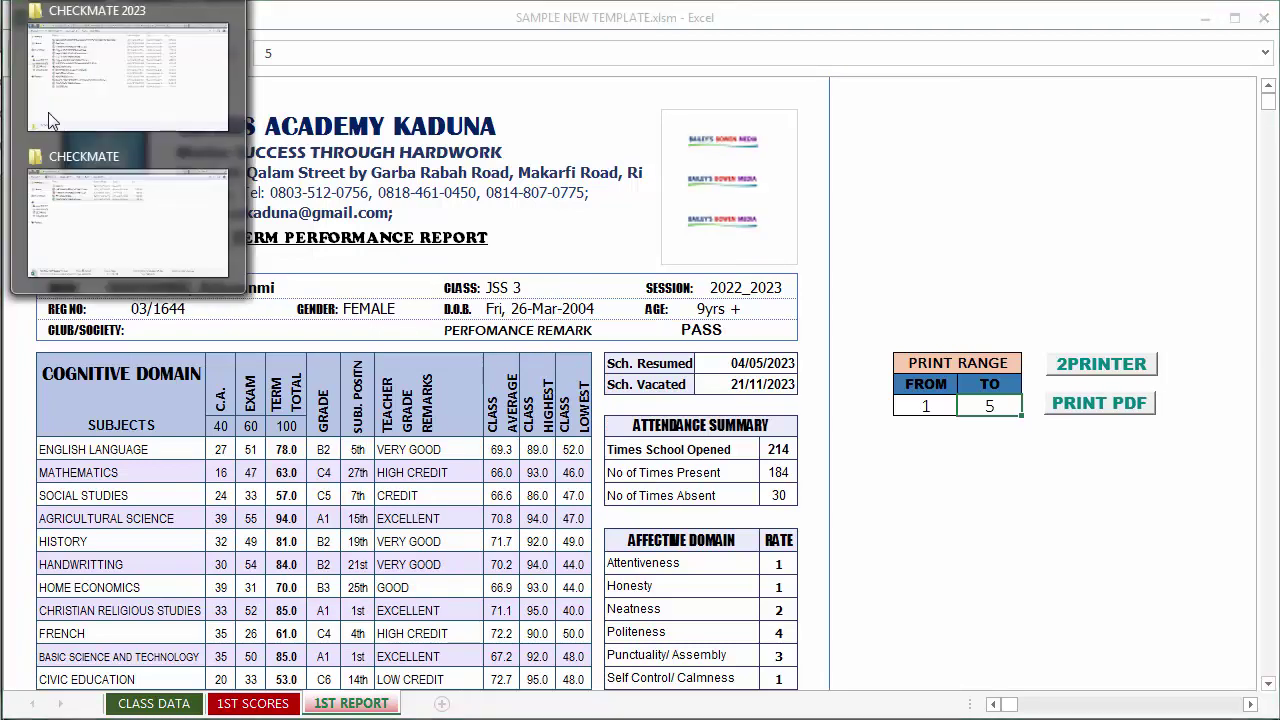
From the CHECKMATE Explorer window, open RESULTS and the first student's PDF report.
left_click(113, 200)
left_click(200, 137)
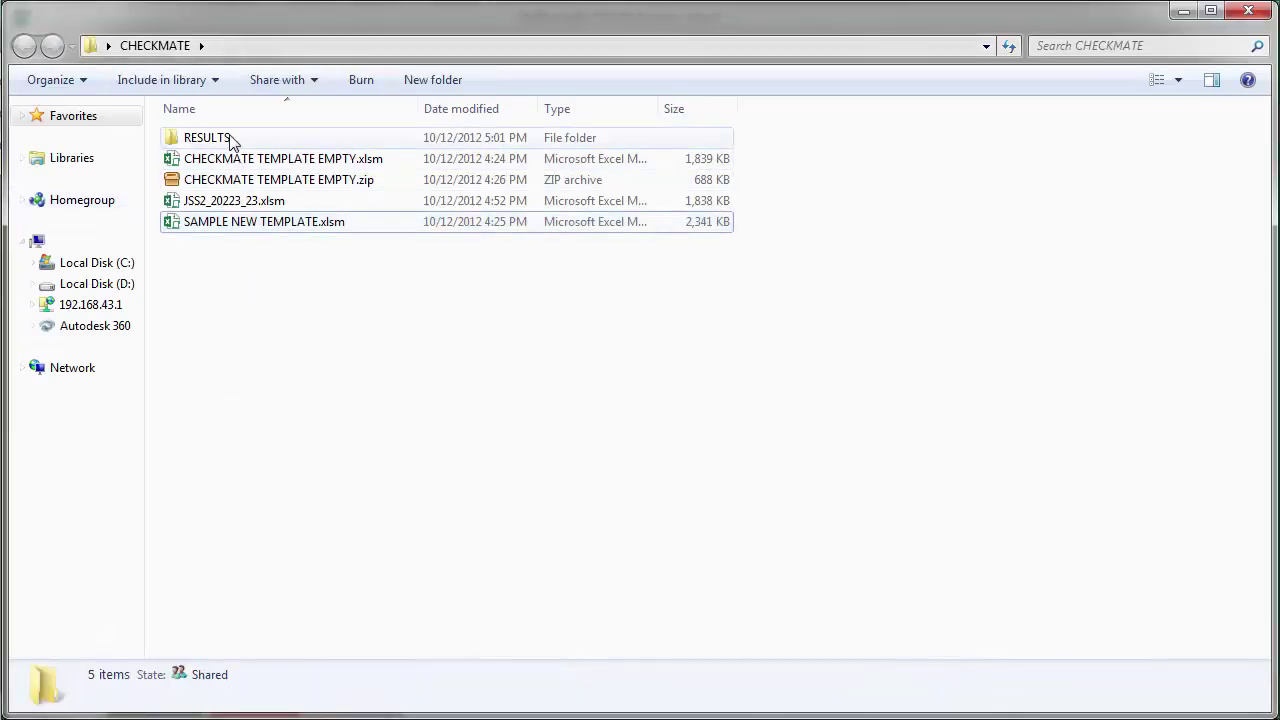
double_click(230, 138)
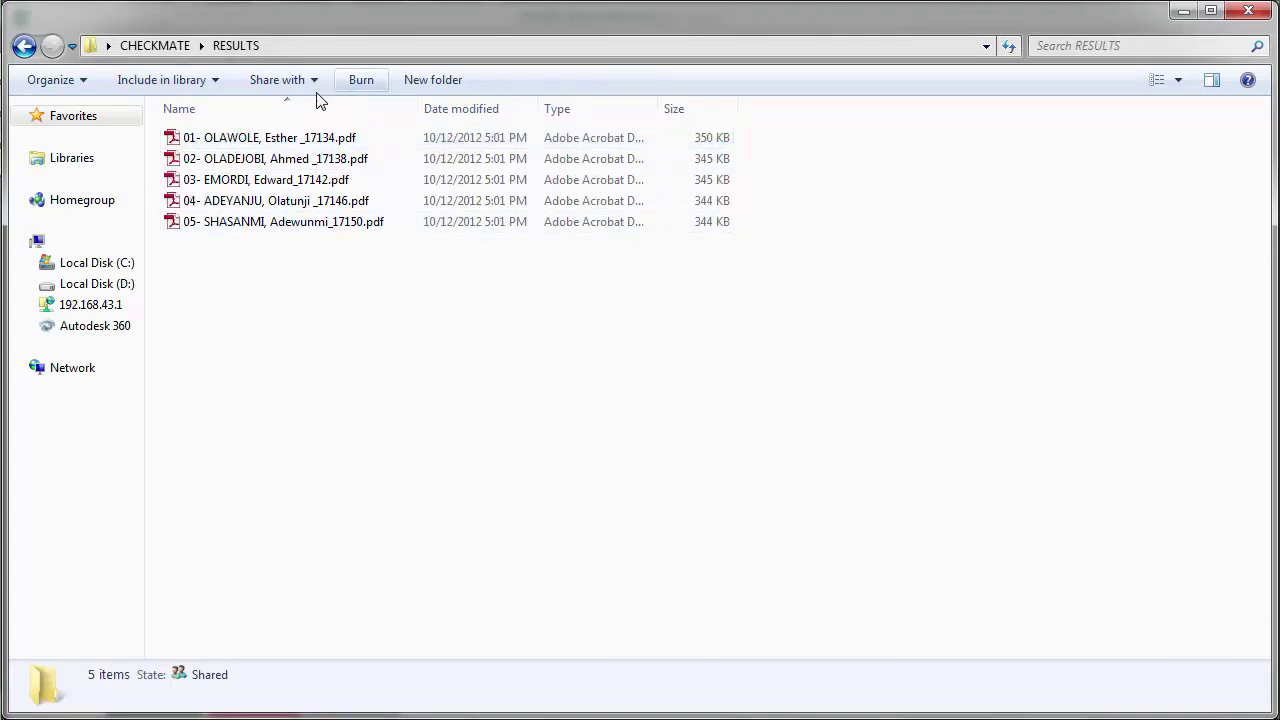
left_click(337, 145)
double_click(337, 145)
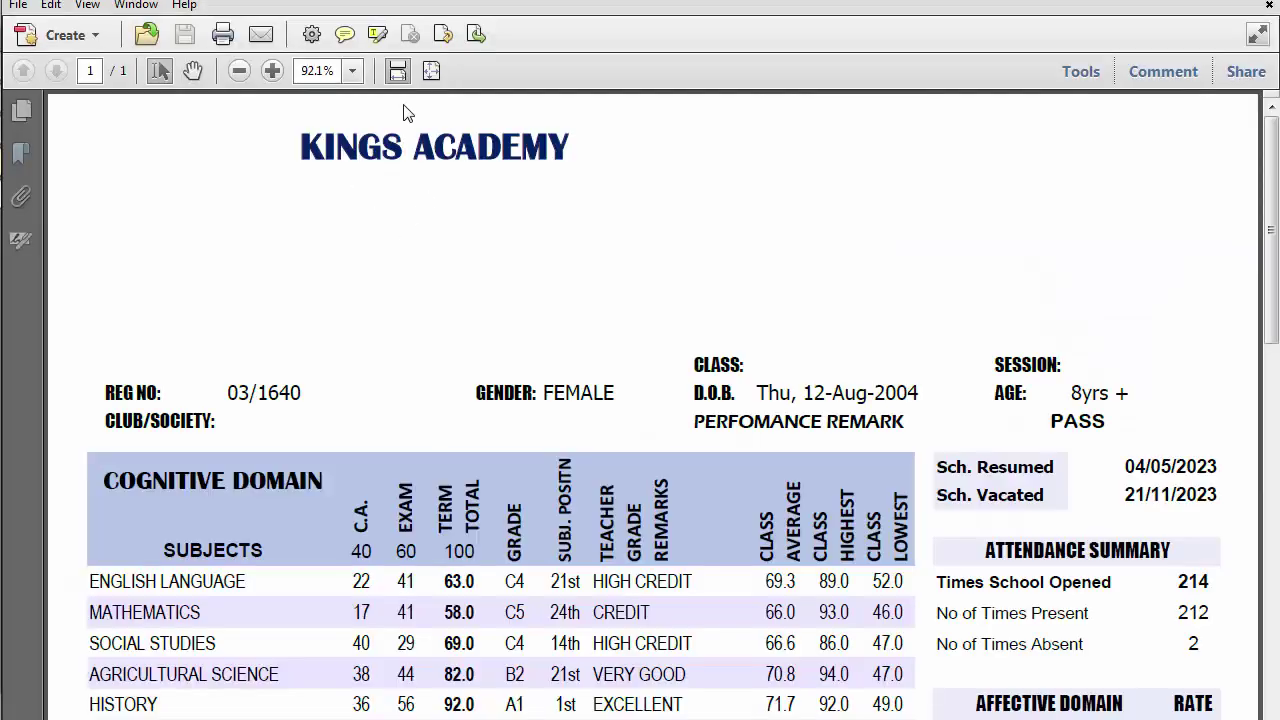
View the first student's PDF report as a full page in Acrobat, then close it.
key("ctrl+2")
scroll(427, 253, "down", 3)
left_click(397, 70)
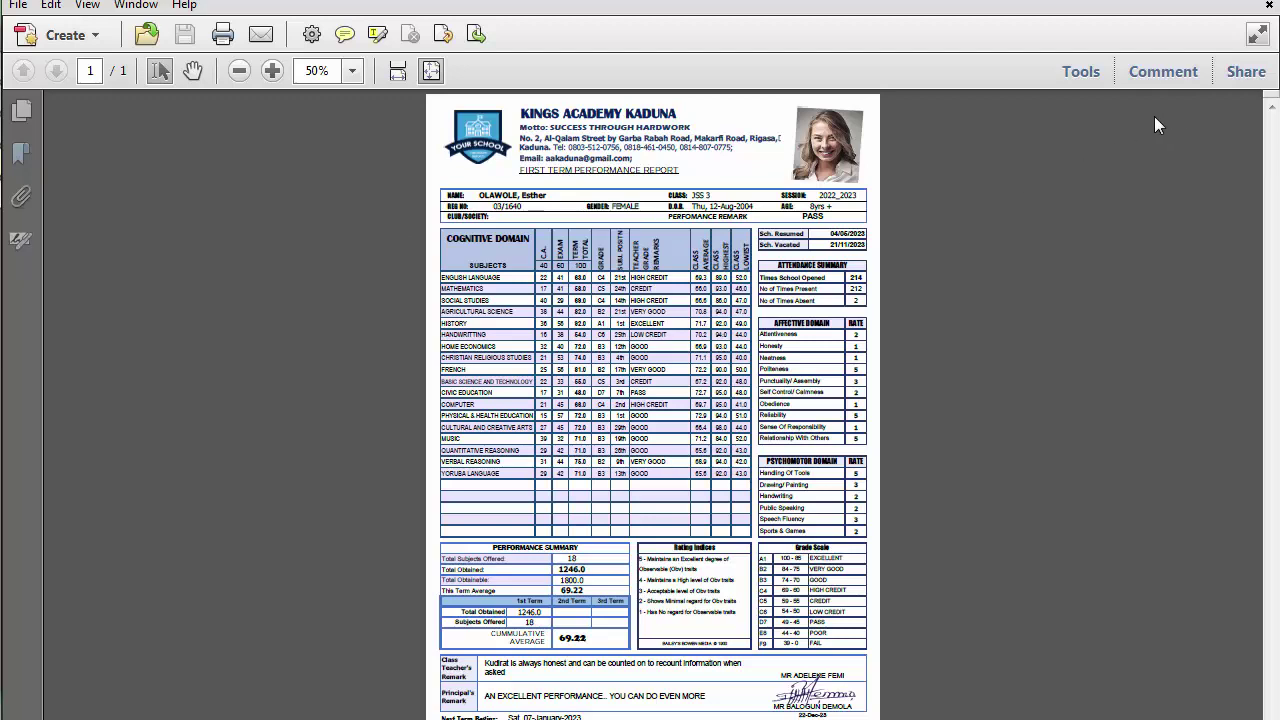
key("alt+F4")
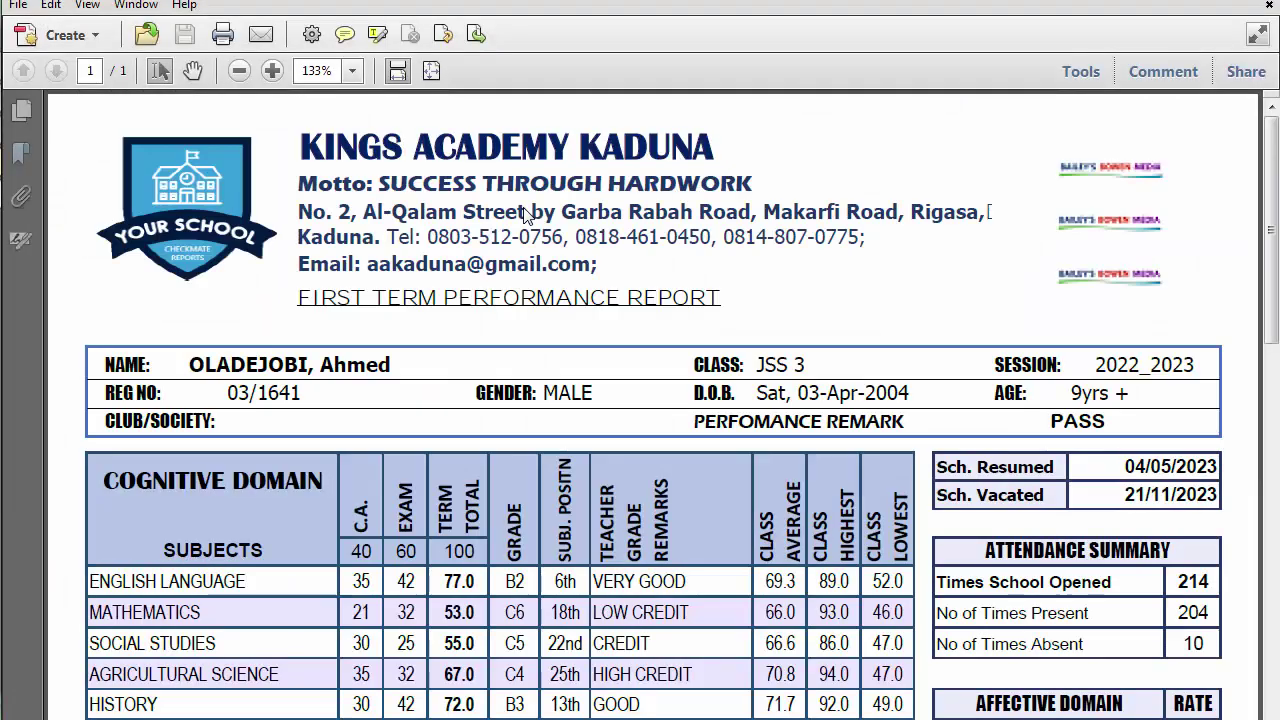
View the second student's report as a full page, close it and deselect the file.
left_click(431, 70)
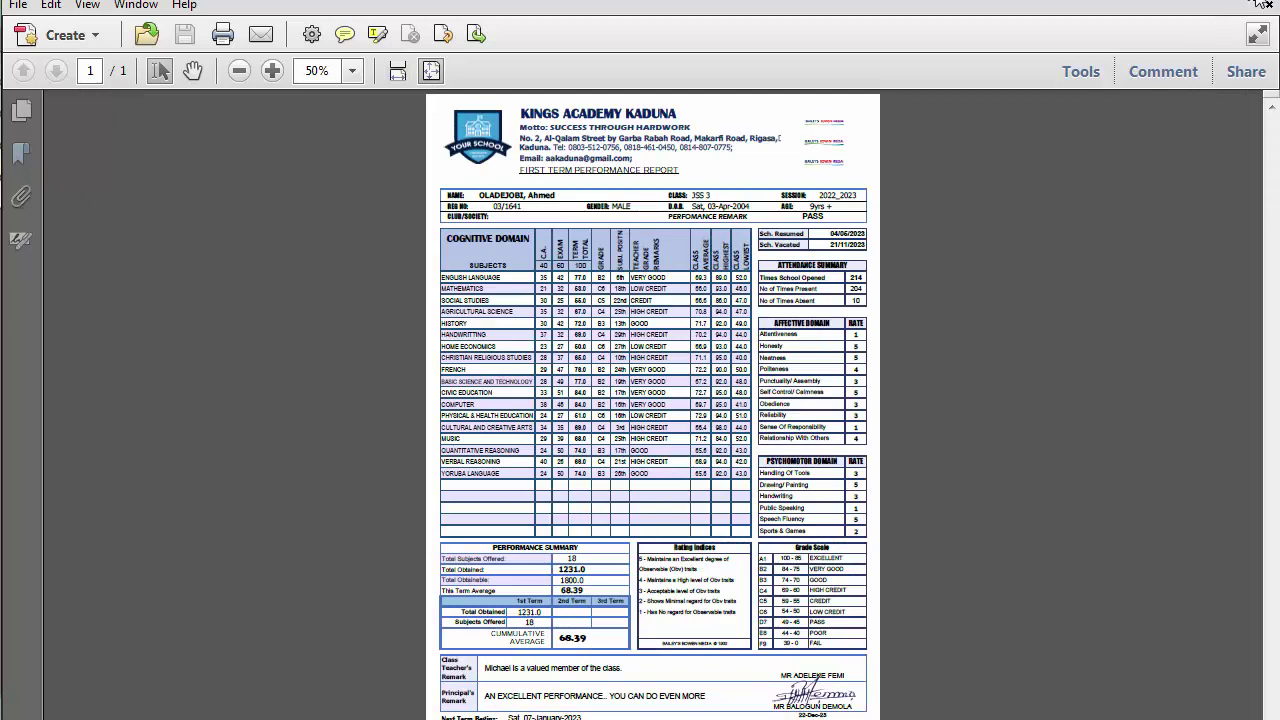
key("alt+F4")
left_click(702, 305)
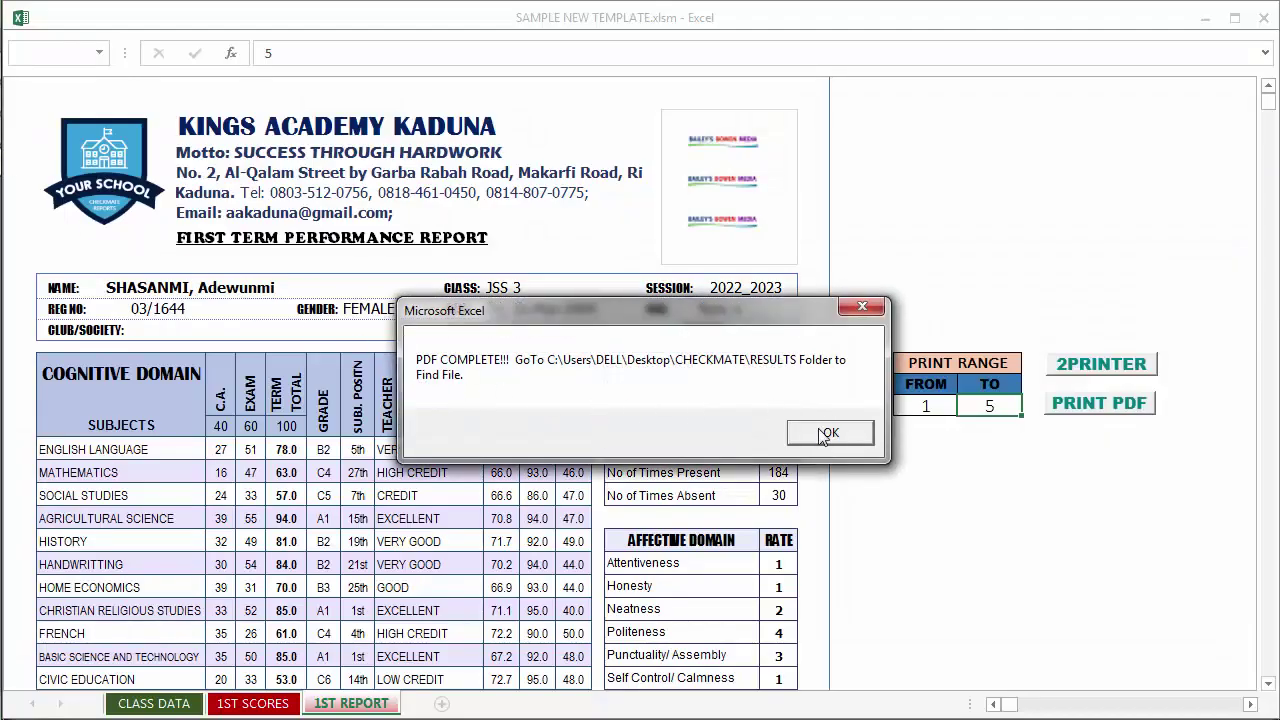
Dismiss PDF COMPLETE and scroll through the 1ST REPORT card showing a 69.89 average.
left_click(827, 433)
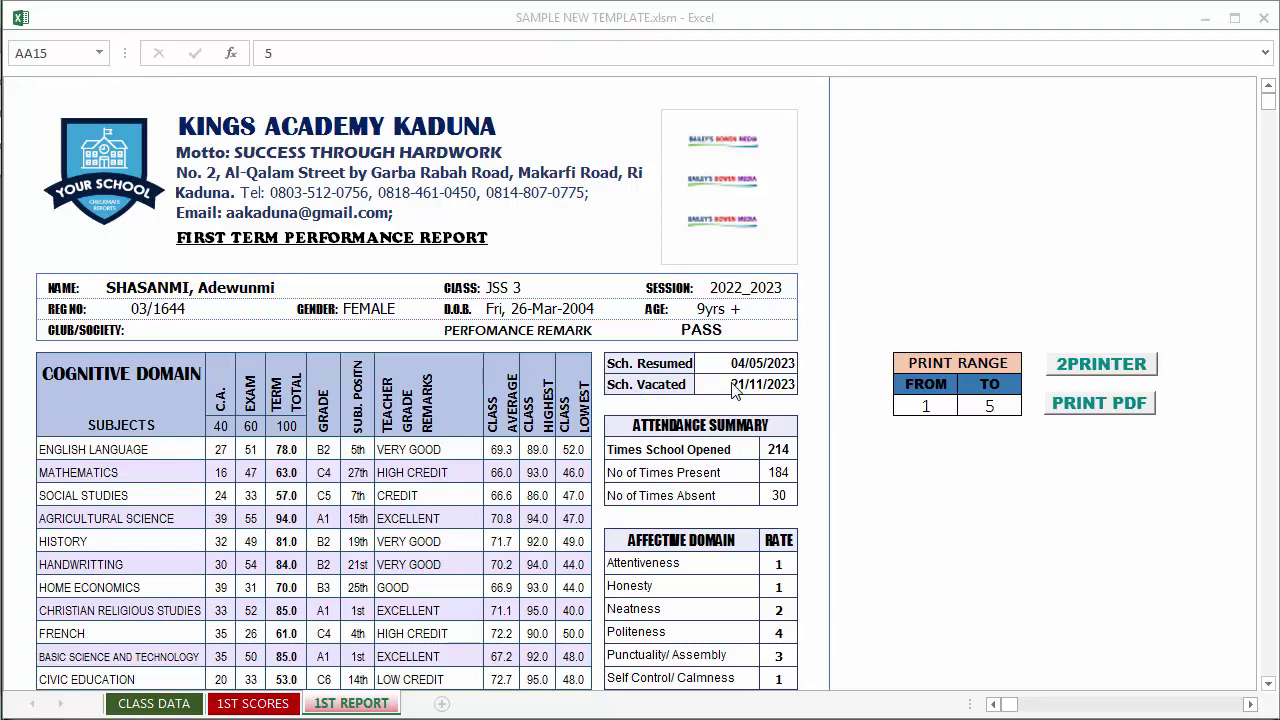
scroll(735, 390, "down", 4)
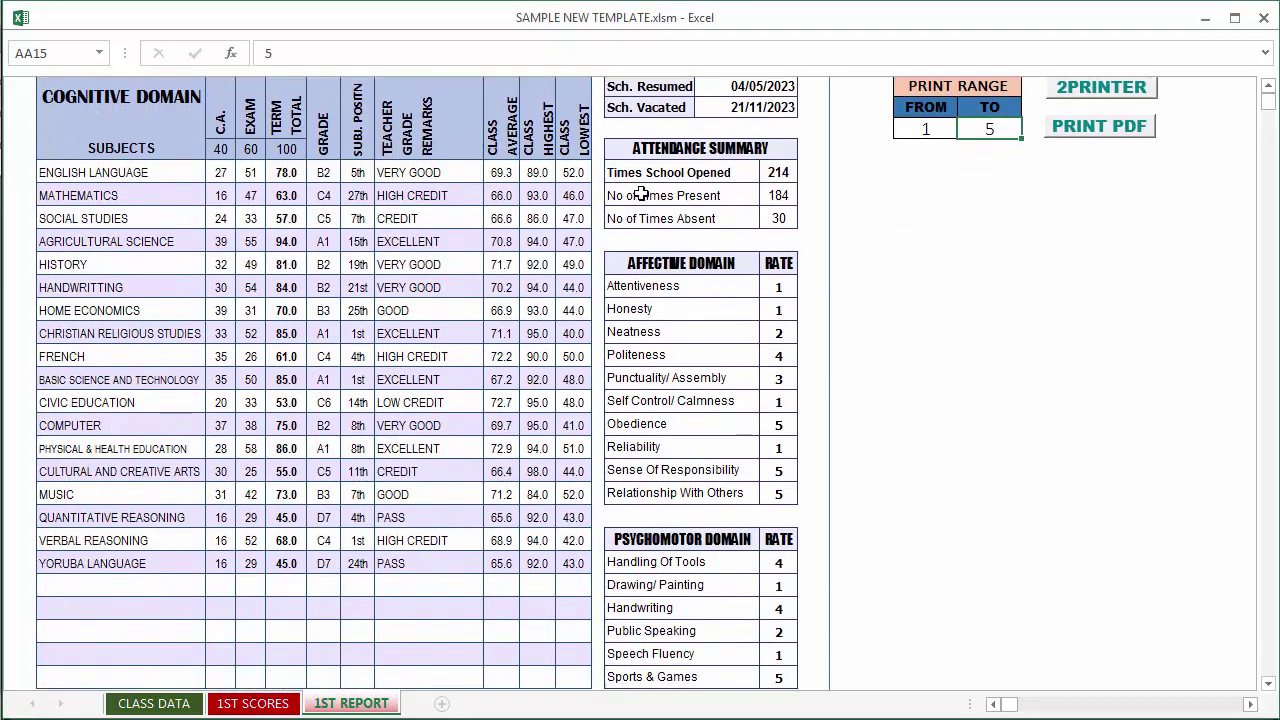
scroll(771, 211, "down", 6)
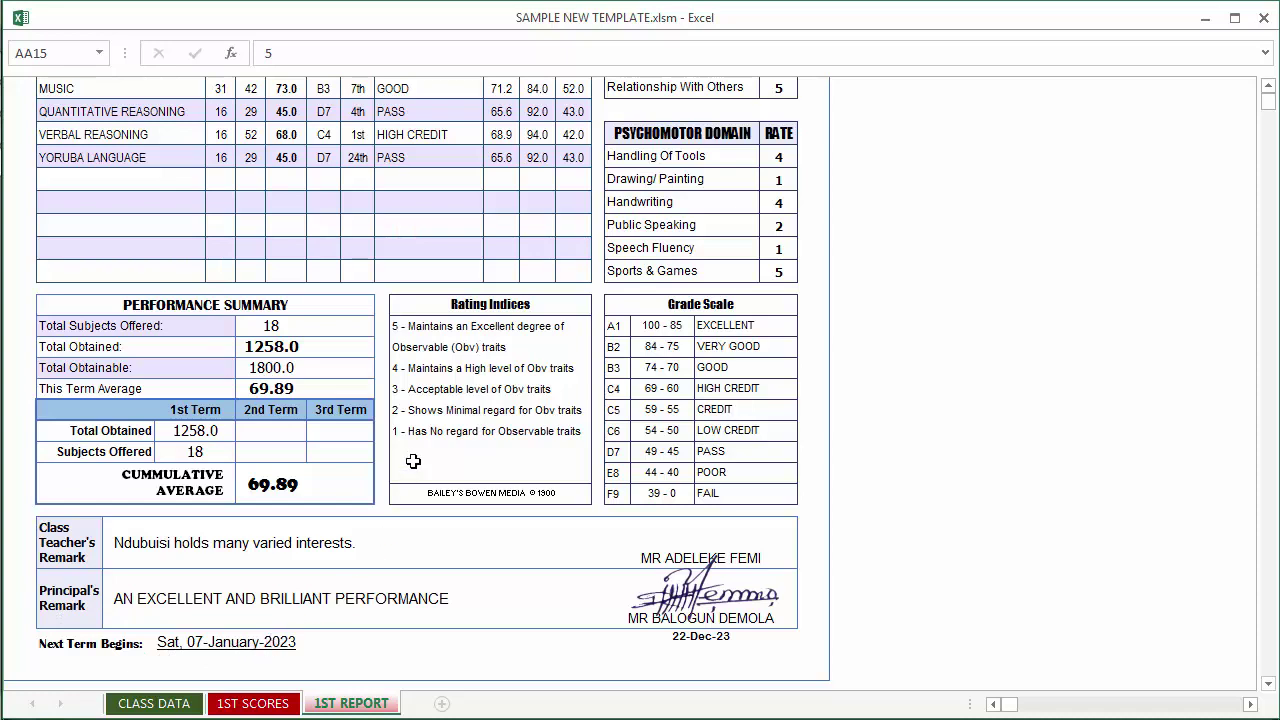
scroll(413, 461, "up", 3)
scroll(413, 461, "up", 6)
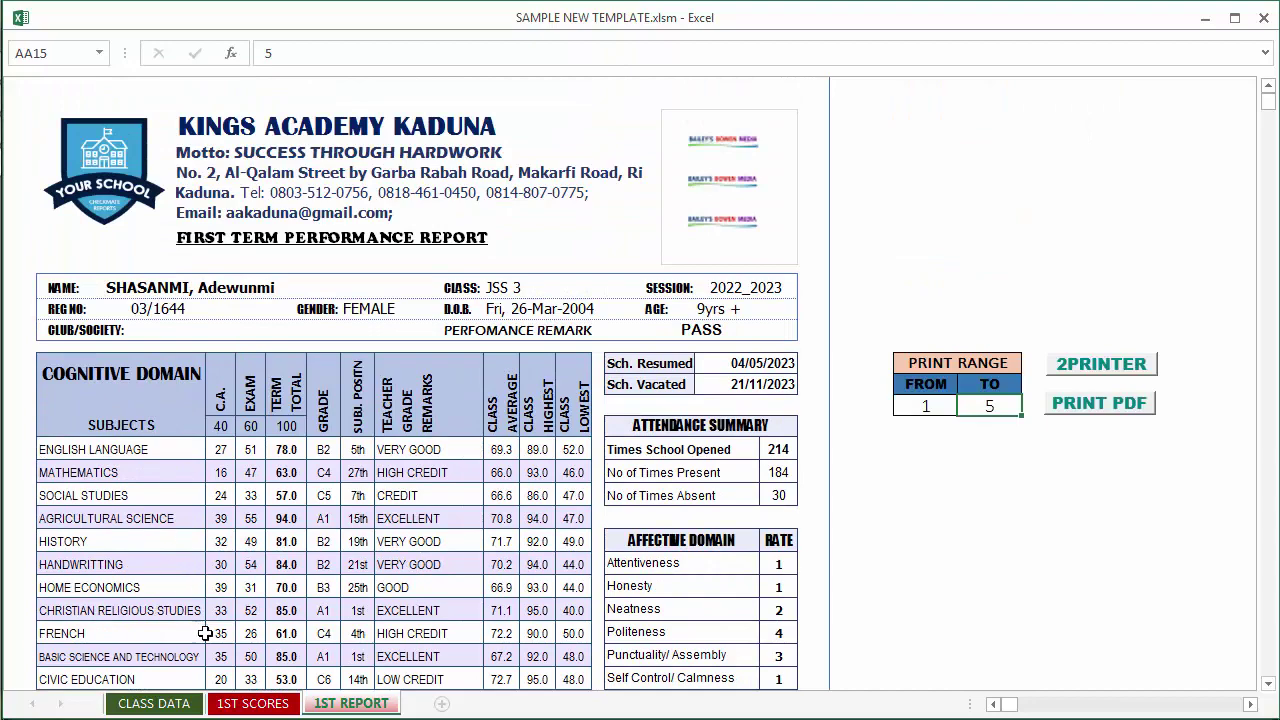
Set the CLASS DATA sheet selection to 2ND TERM and view the 2ND SCORES broadsheet.
left_click(148, 705)
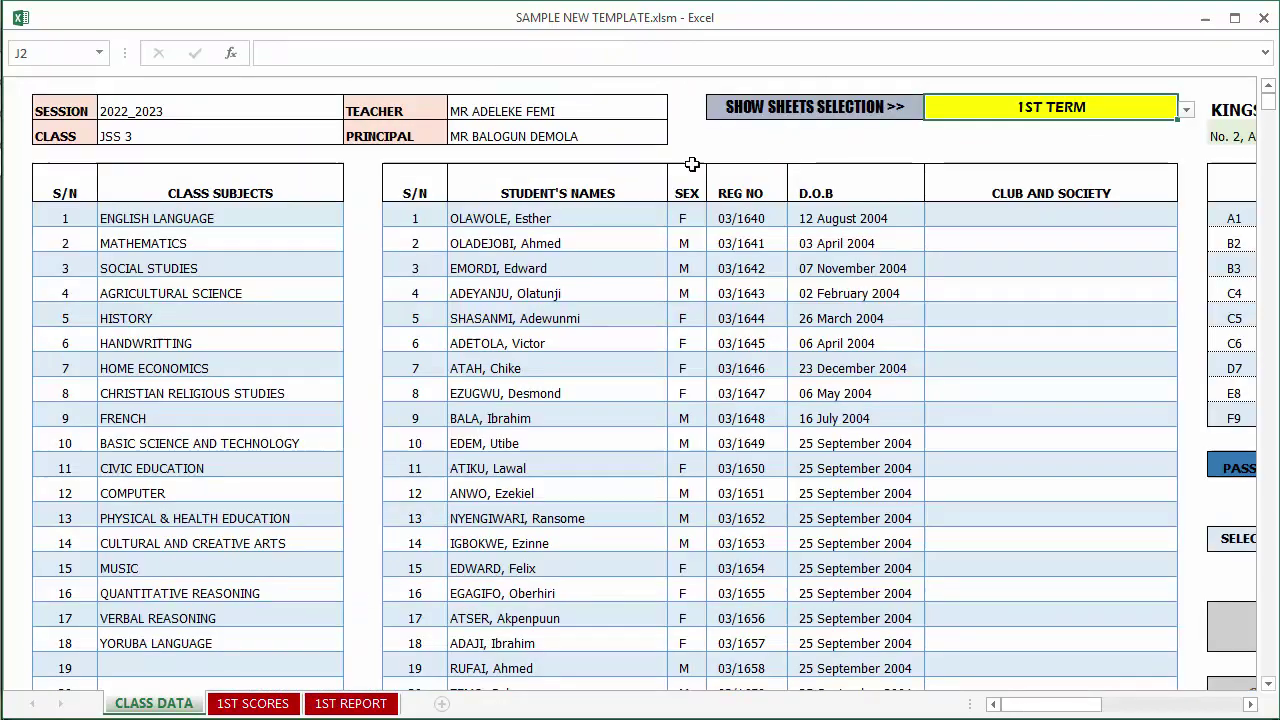
left_click(983, 112)
left_click(979, 154)
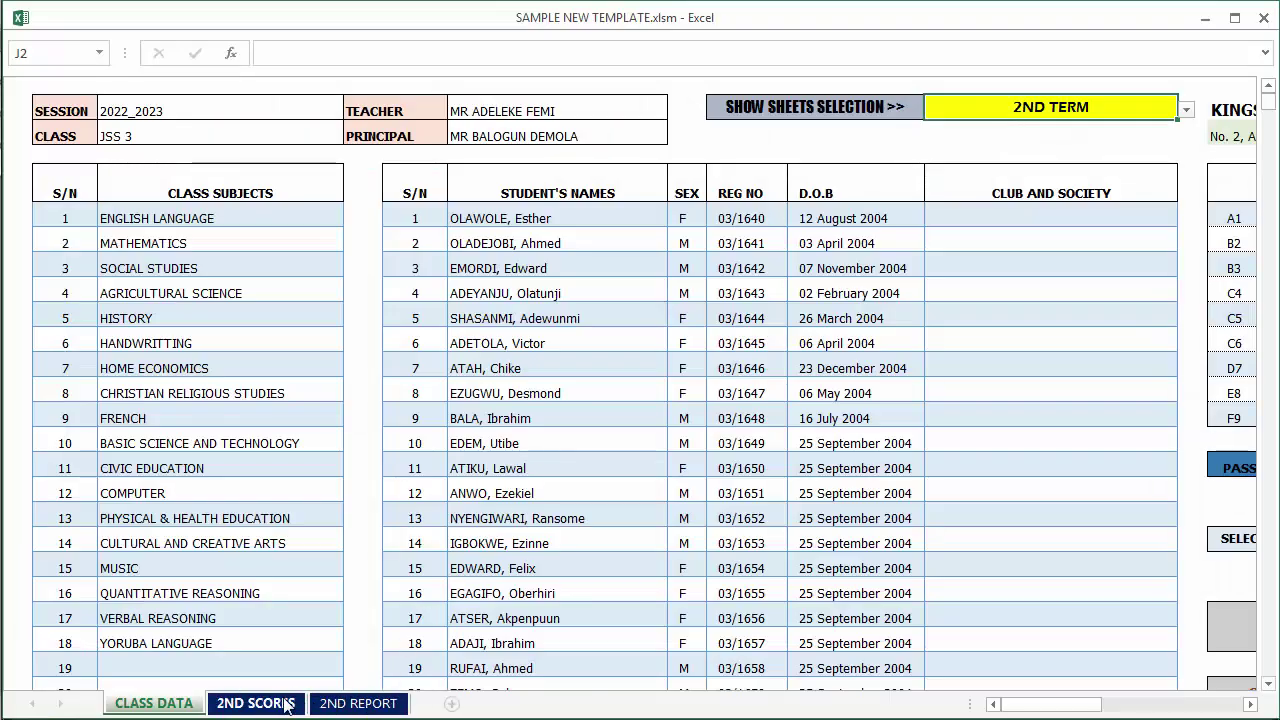
left_click(283, 706)
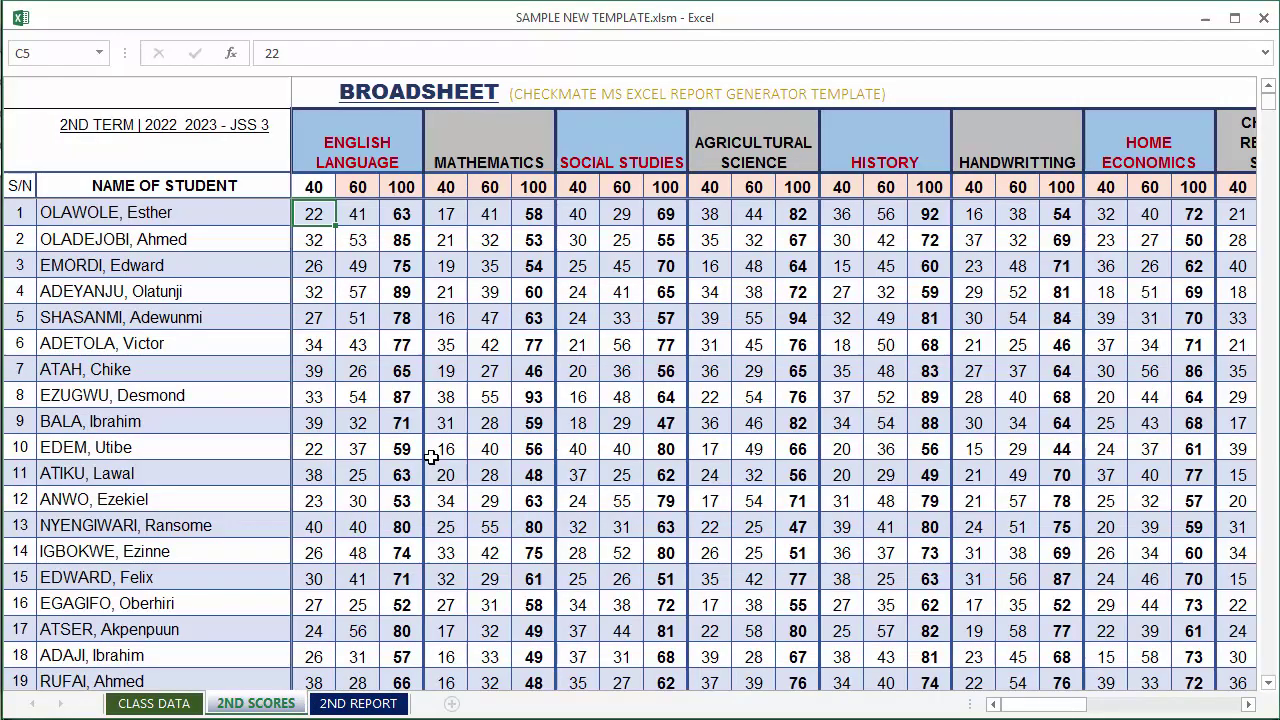
left_click_drag(1073, 712, 1044, 714)
Open the 2ND REPORT card and scroll down to the principal's remark area.
left_click(360, 704)
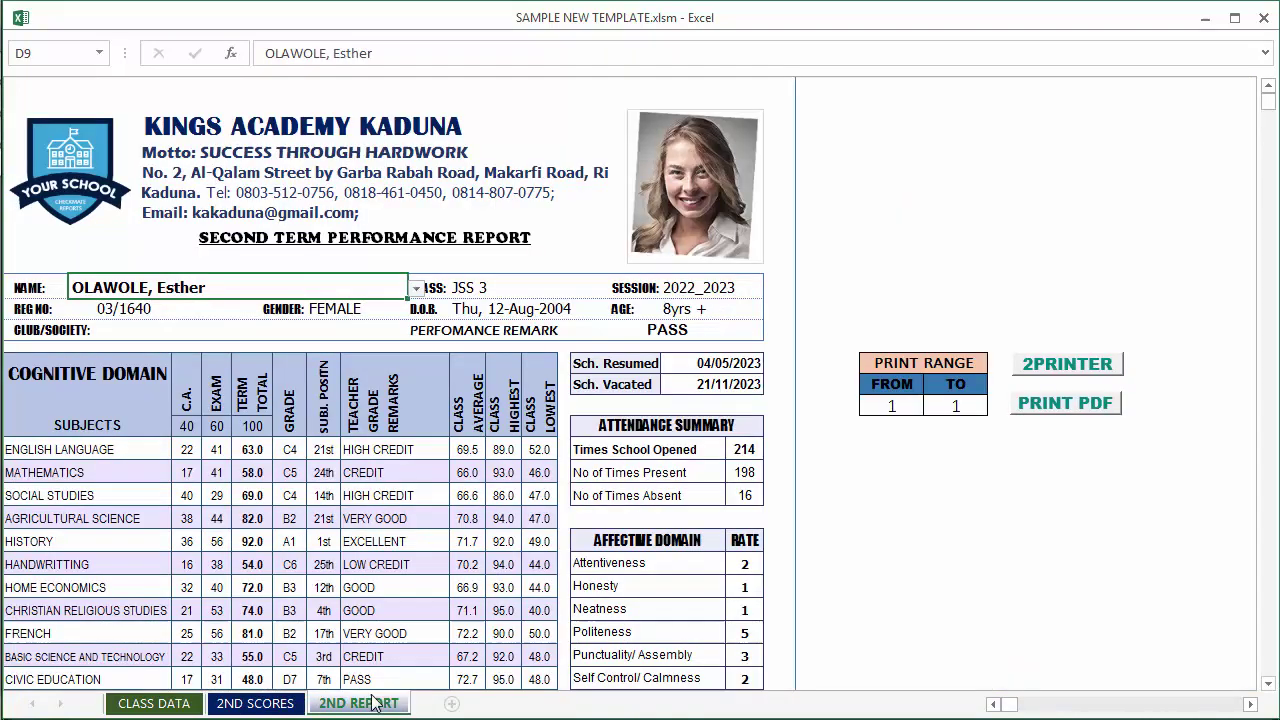
scroll(955, 396, "down", 5)
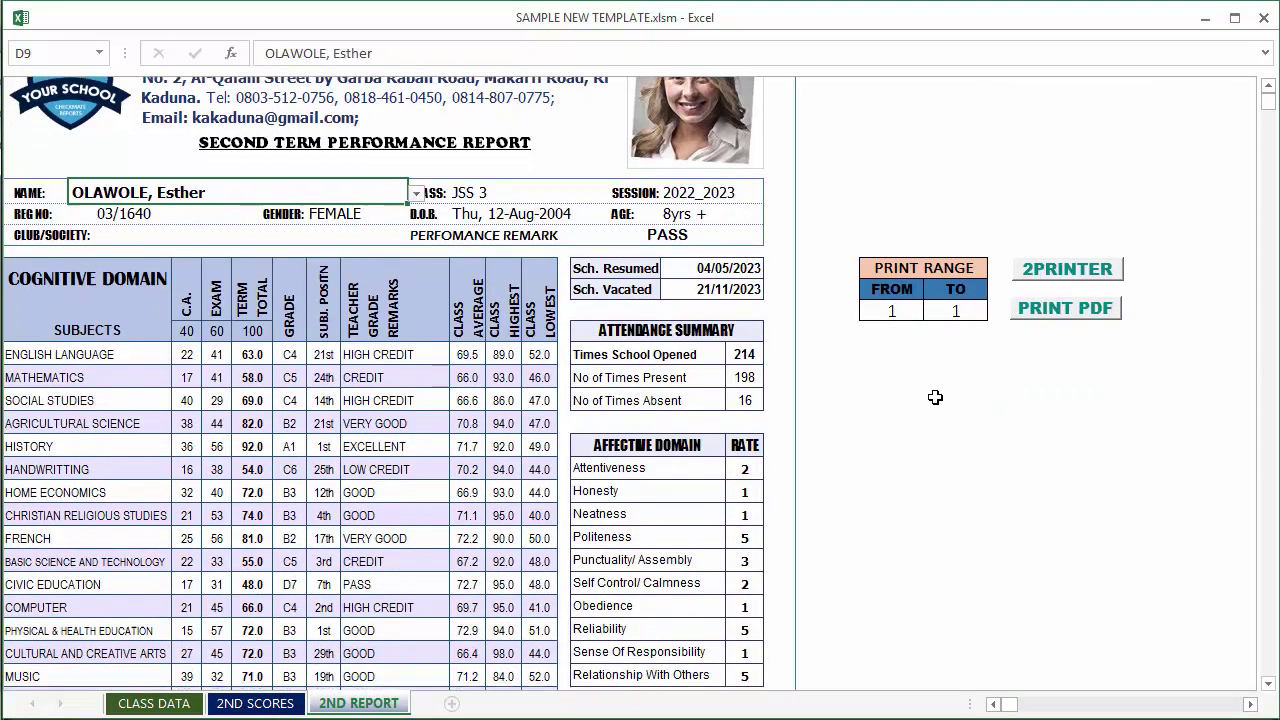
scroll(825, 434, "down", 3)
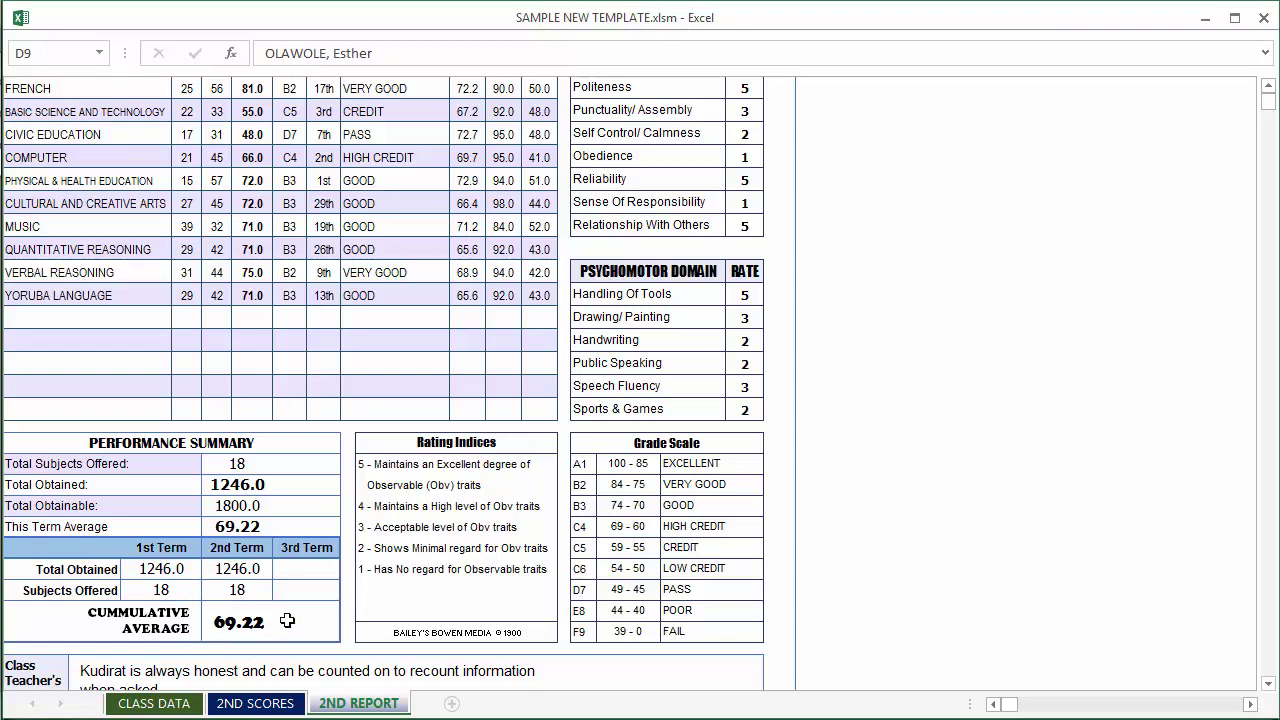
scroll(209, 600, "down", 3)
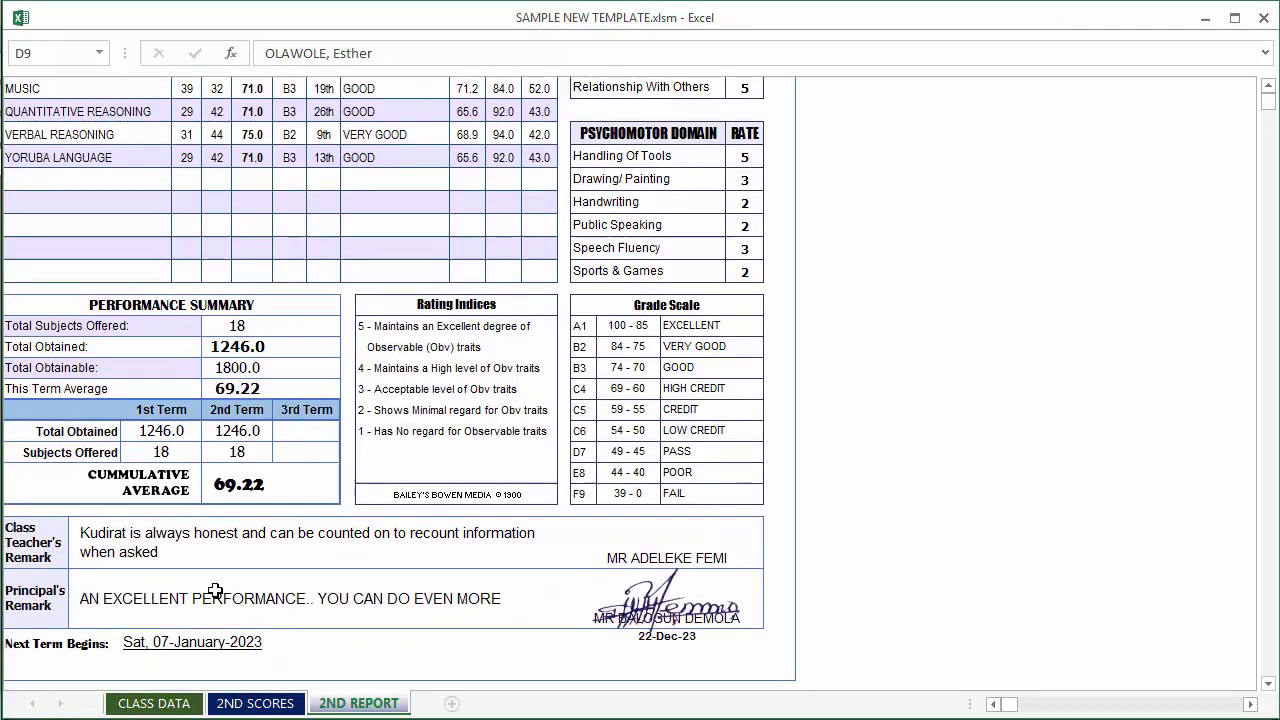
Move the signature picture up onto the principal's remark row, widen it leftward, then deselect it.
left_click_drag(660, 545, 668, 533)
left_click(588, 512)
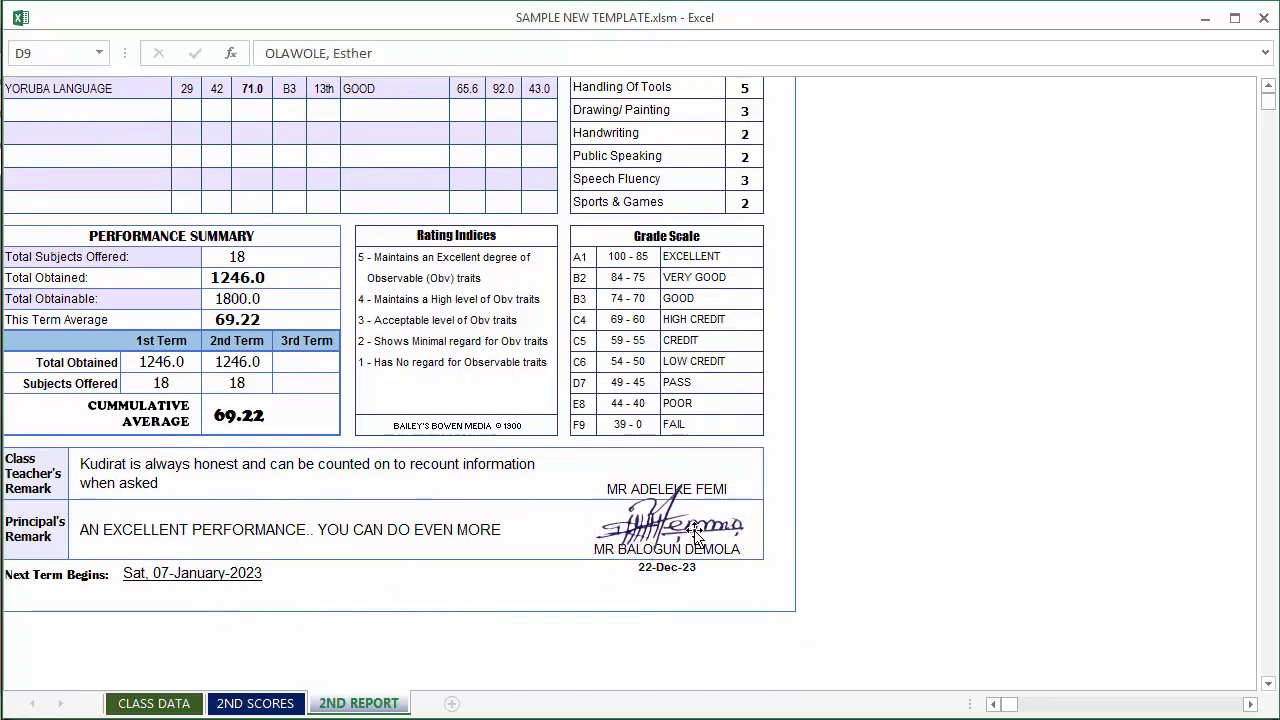
left_click(603, 510)
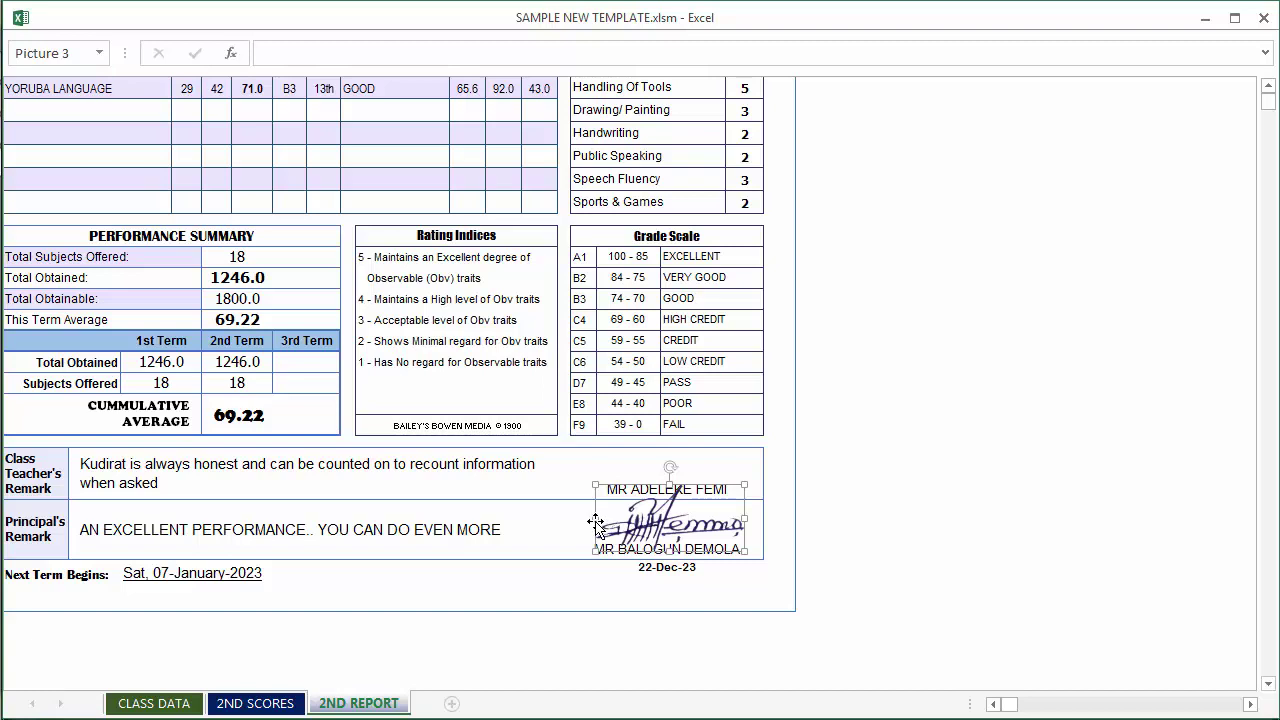
left_click_drag(596, 520, 570, 520)
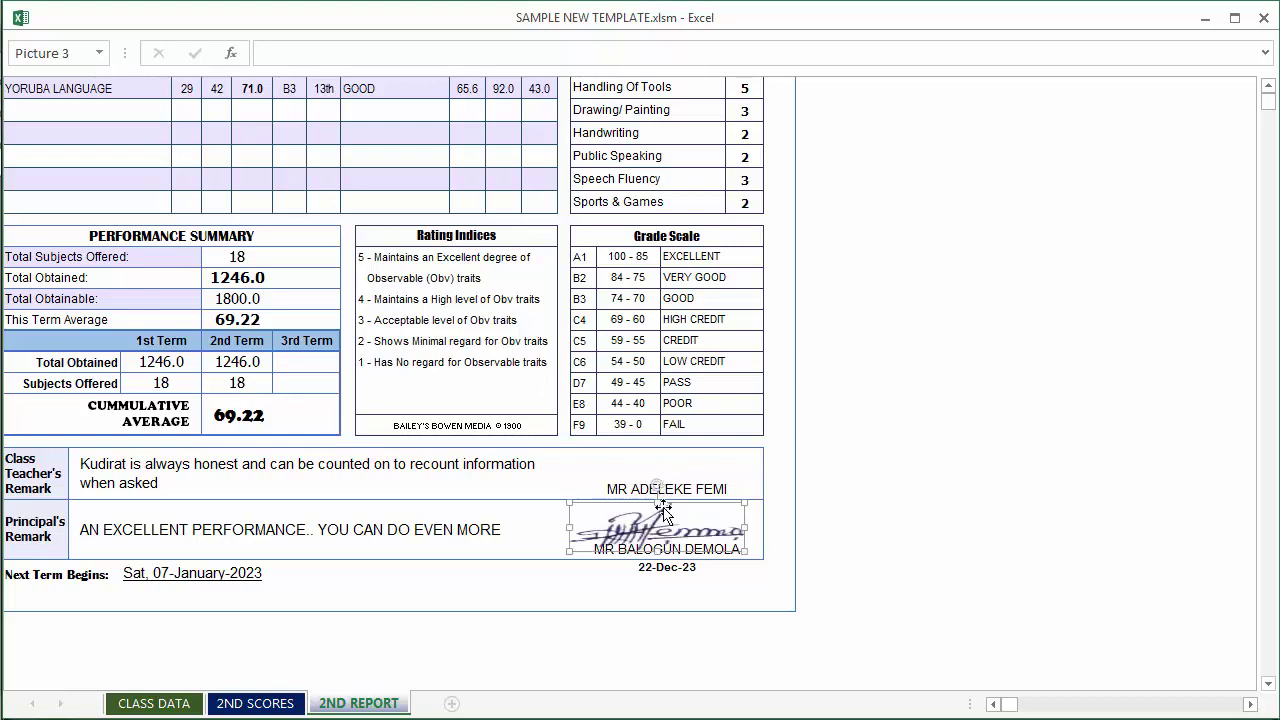
key("Escape")
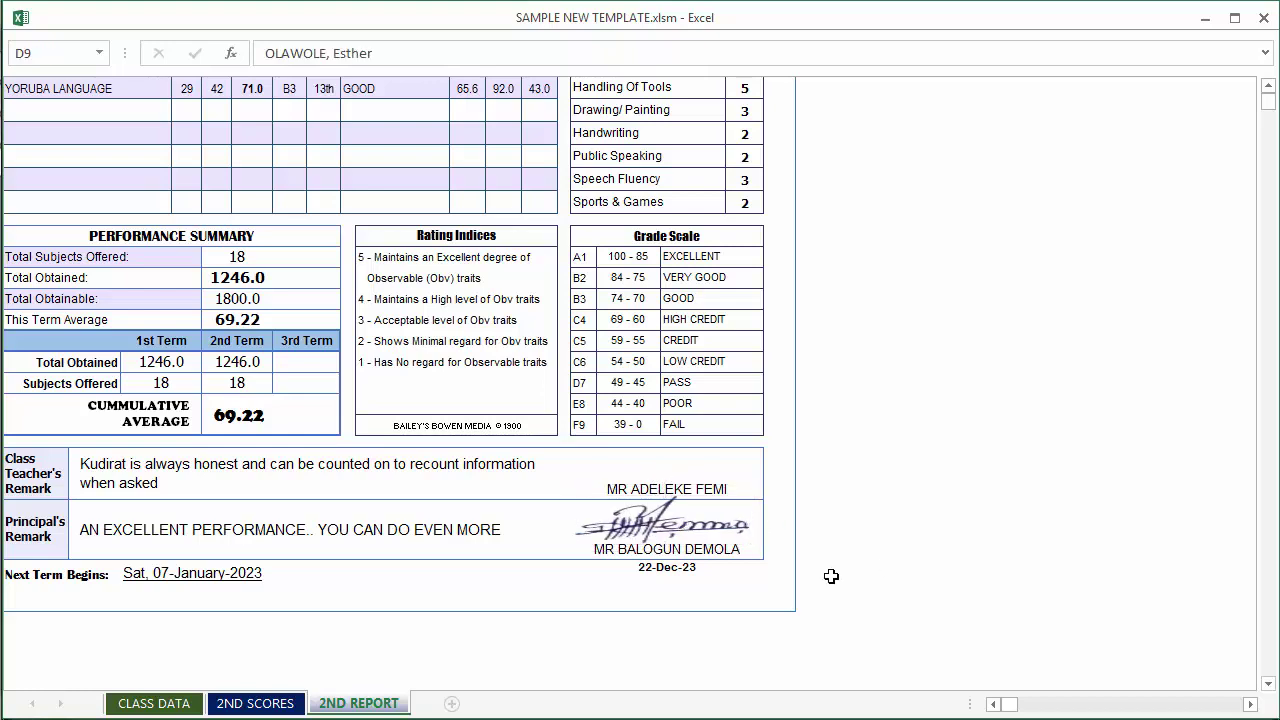
Set the CLASS DATA Show Sheets cell J2 to 3RD TERM and view the 3RD SCORES broadsheet.
left_click(162, 704)
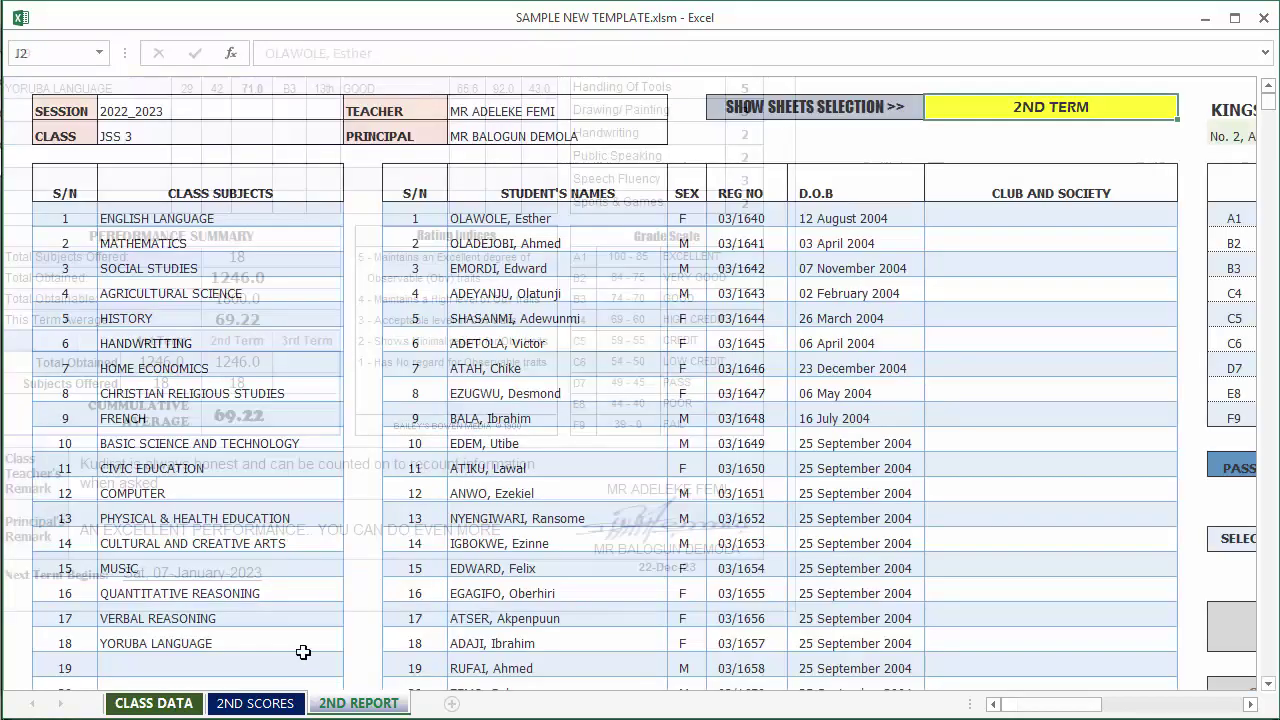
left_click(1185, 111)
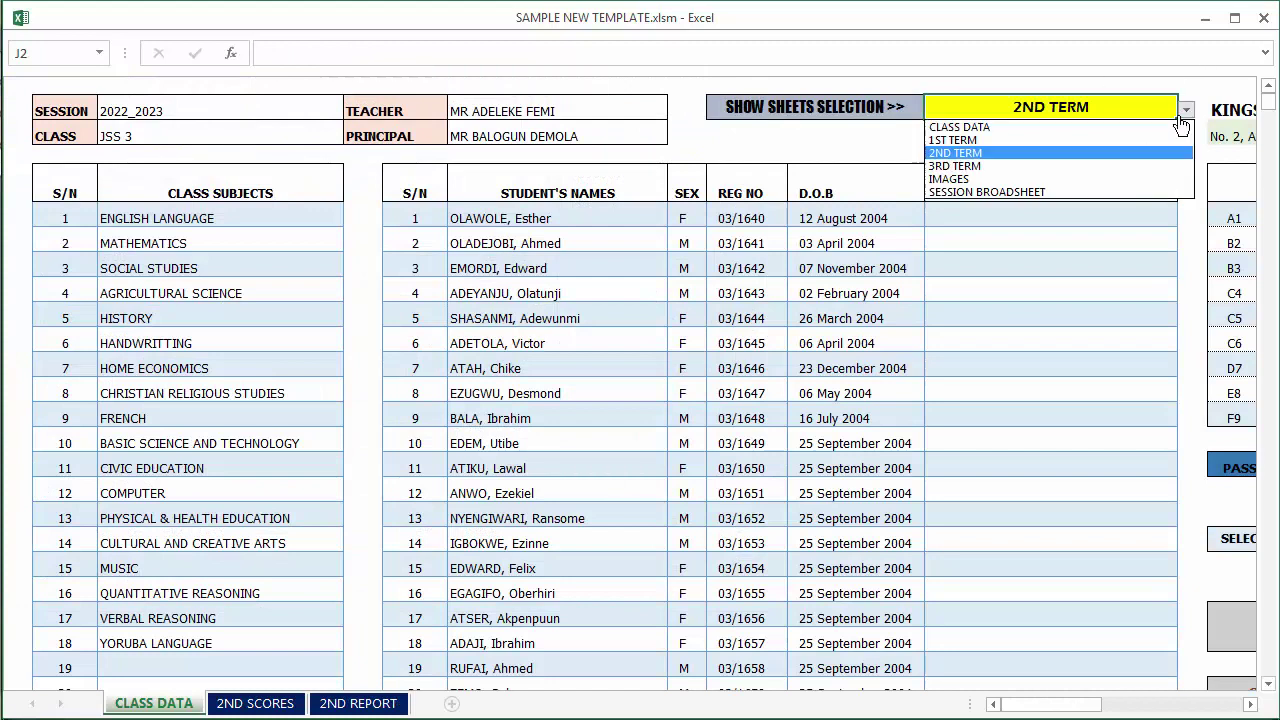
left_click(1054, 168)
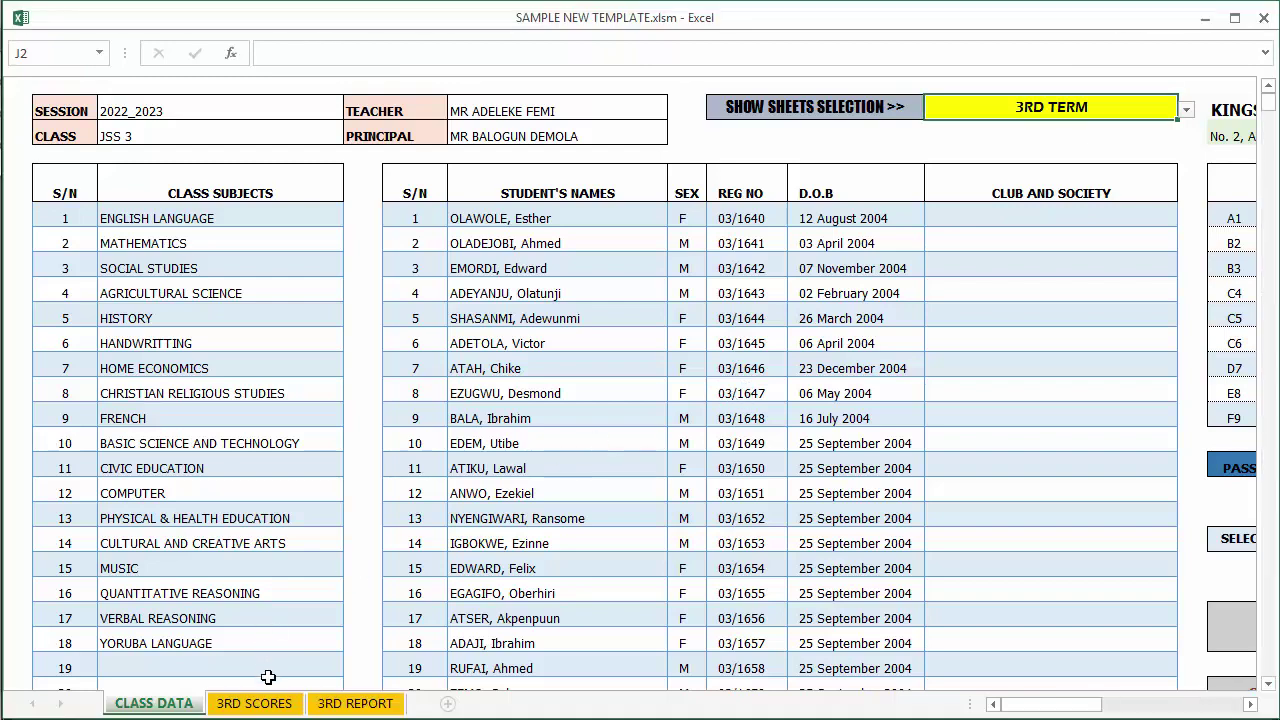
left_click(266, 703)
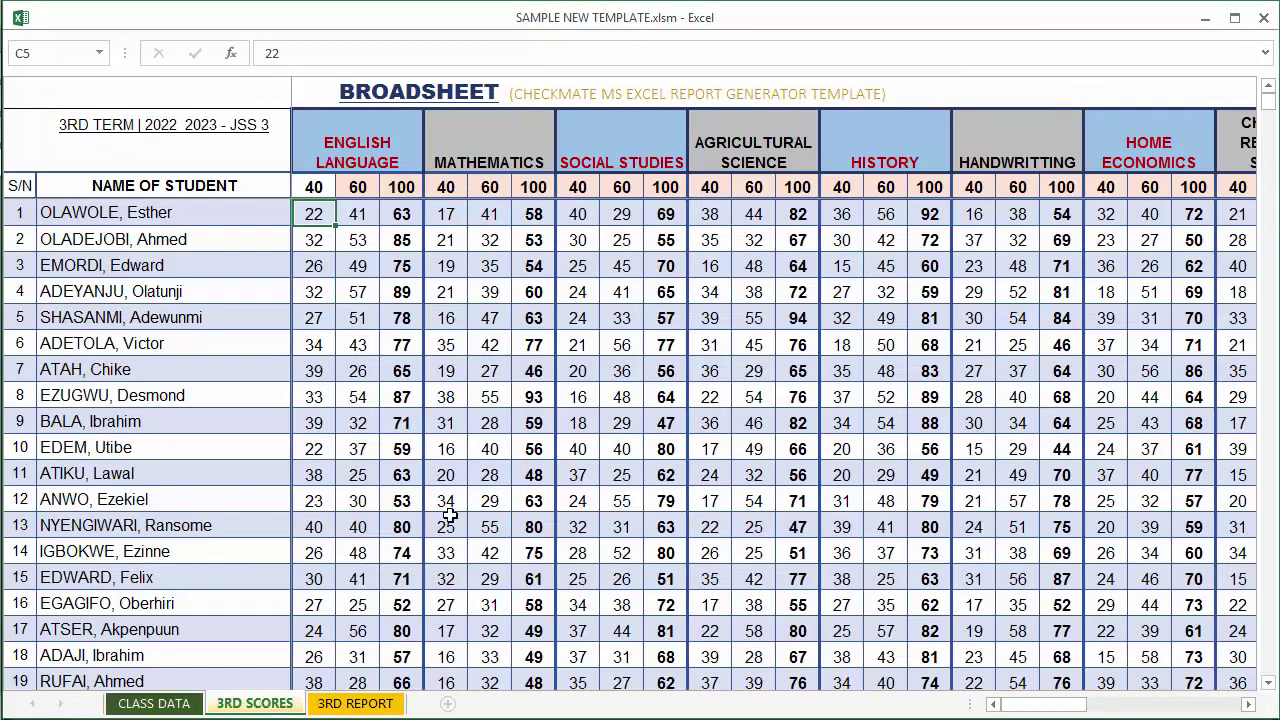
Review the 3RD REPORT card, including the 68.39 session cumulative average.
left_click(340, 703)
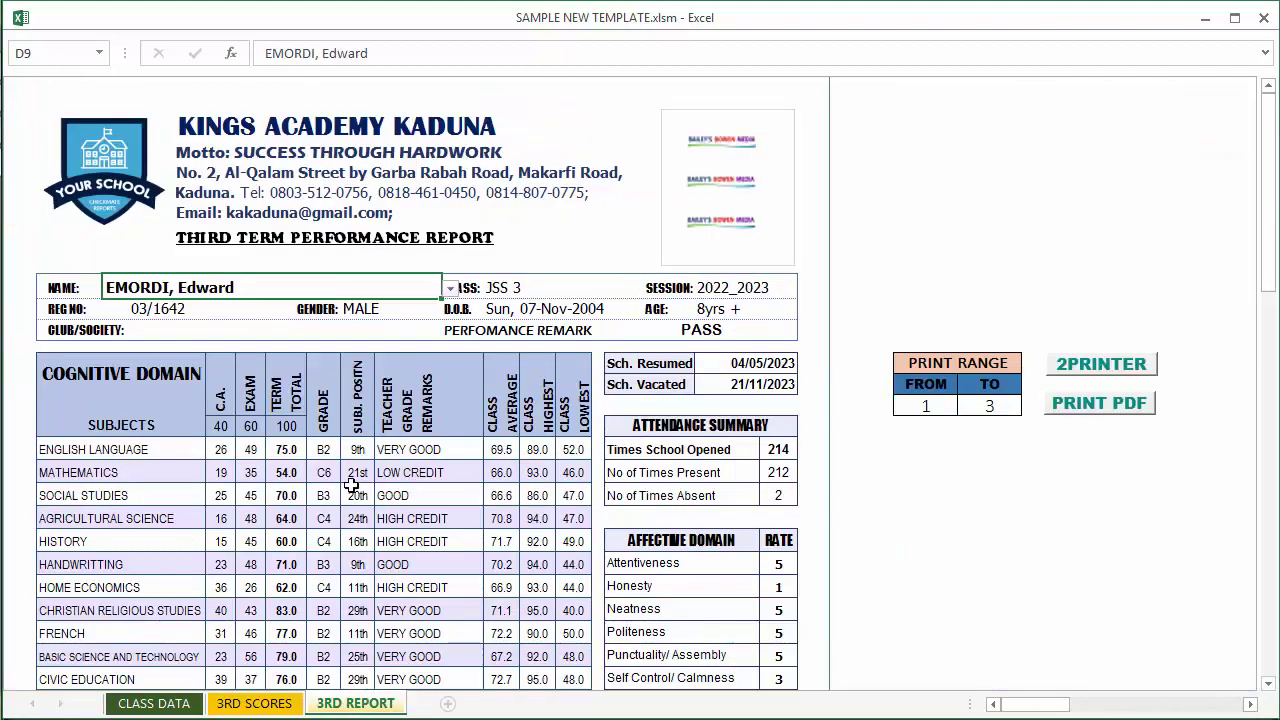
scroll(208, 489, "down", 5)
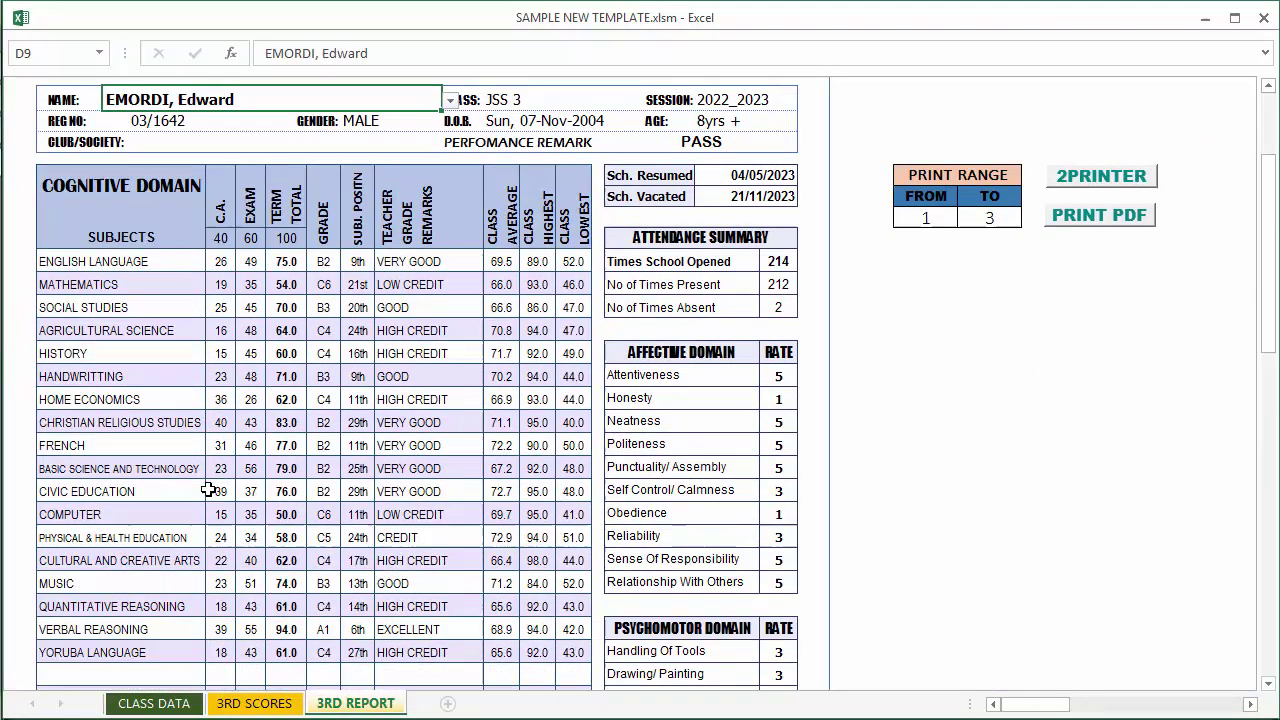
scroll(208, 489, "up", 1)
scroll(208, 489, "down", 4)
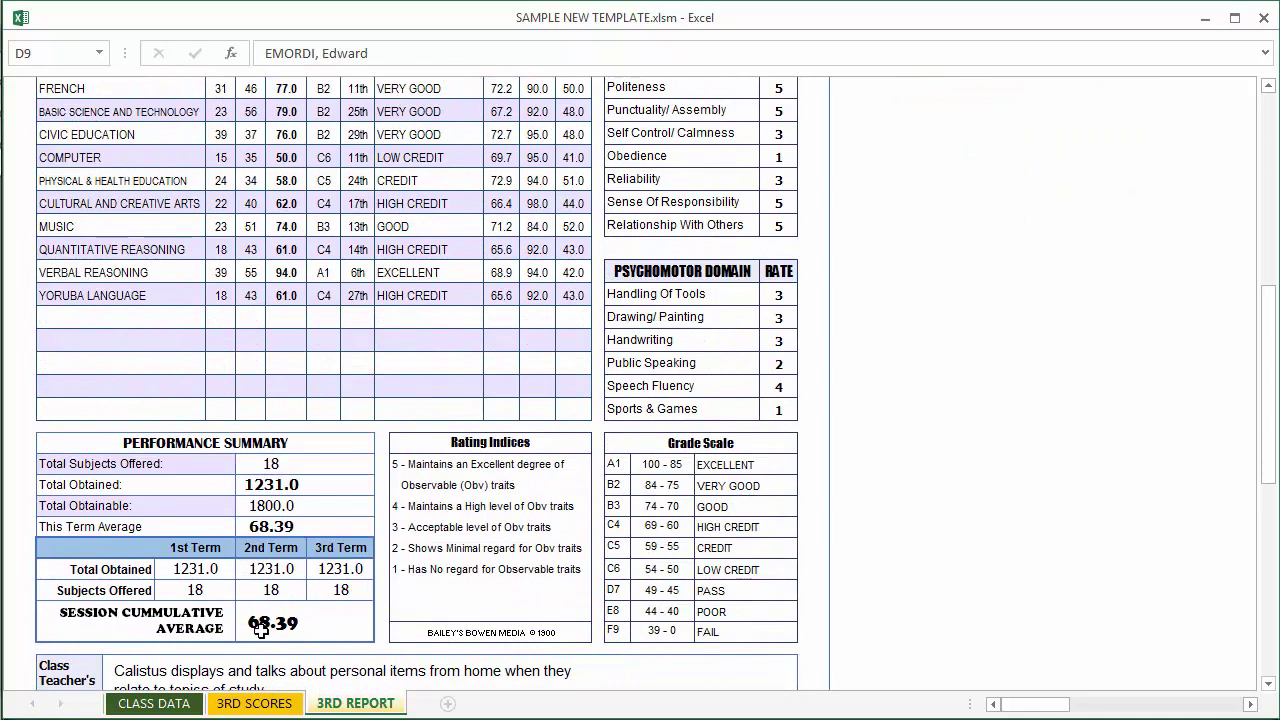
scroll(283, 622, "up", 6)
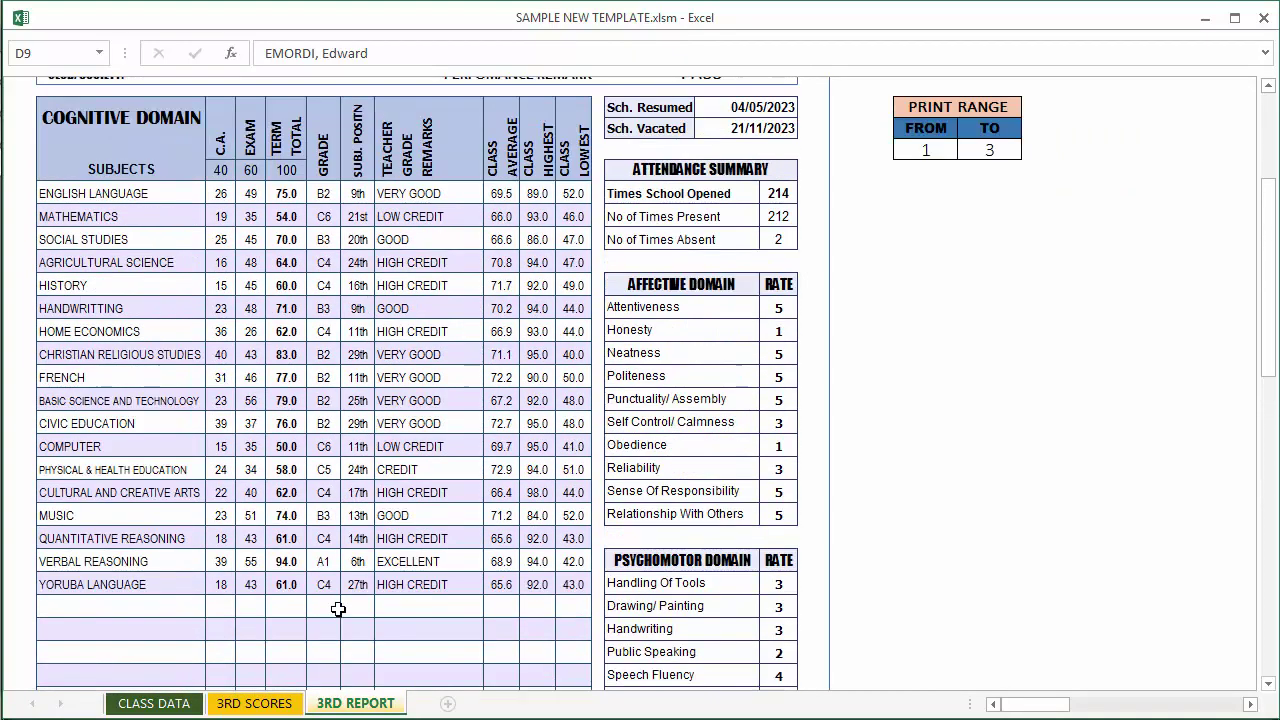
scroll(494, 373, "down", 7)
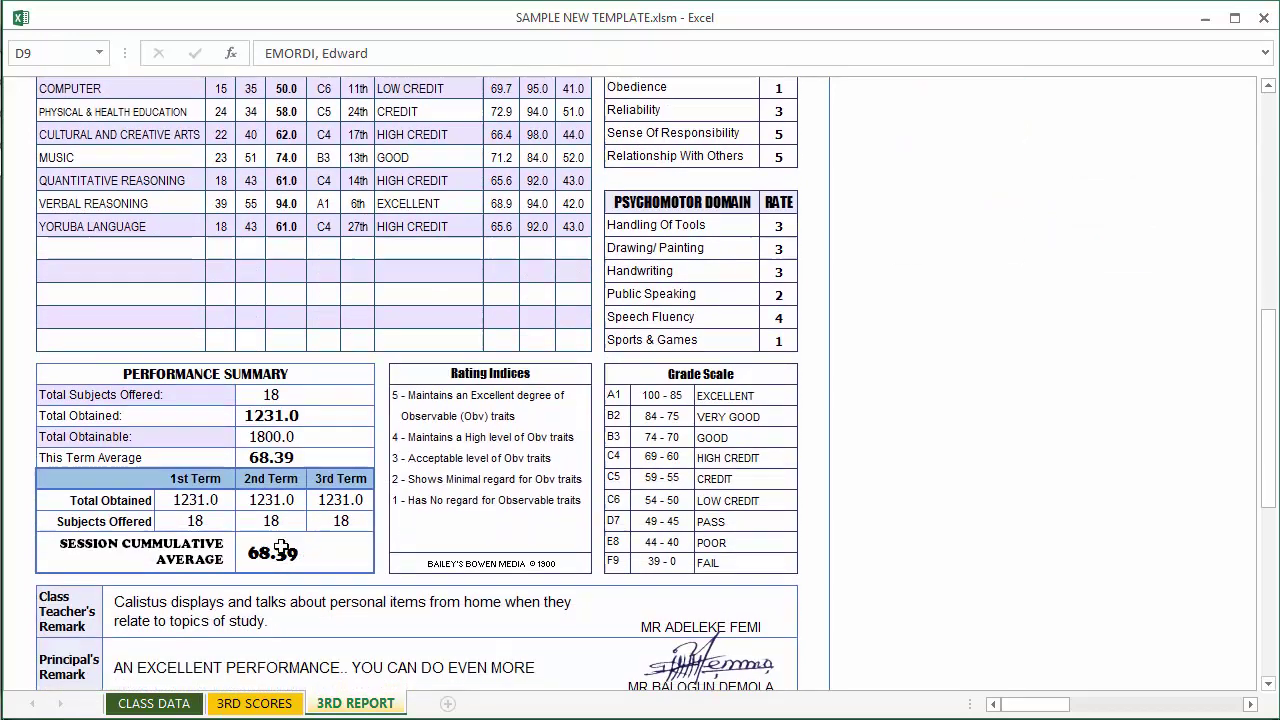
scroll(309, 523, "up", 5)
scroll(382, 423, "up", 2)
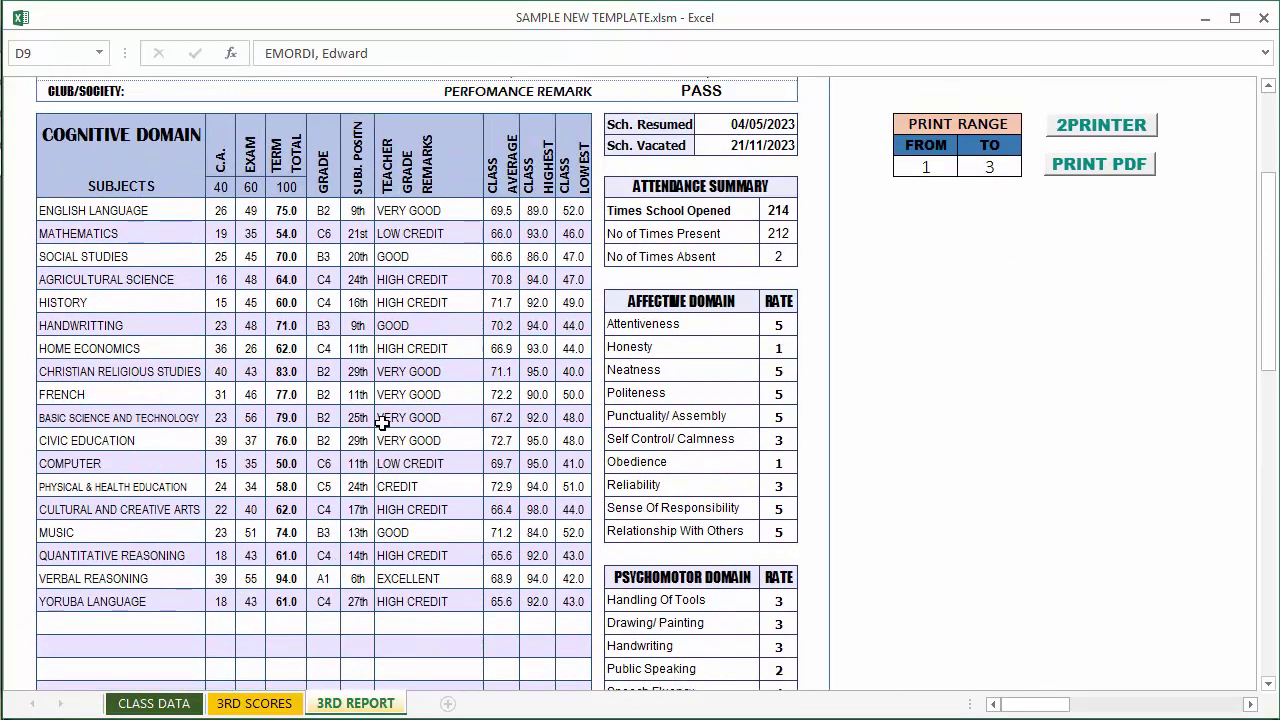
scroll(382, 423, "up", 2)
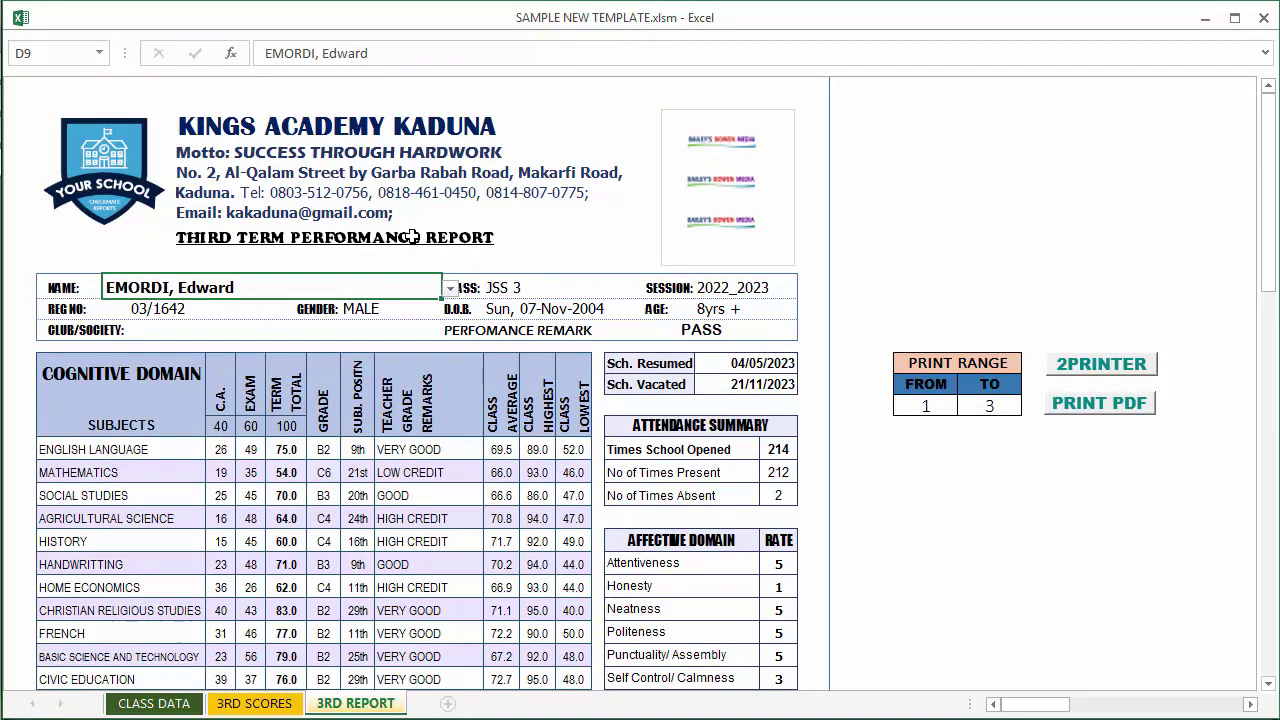
Choose SESSION BROADSHEET in the CLASS DATA Show Sheets dropdown.
left_click(158, 704)
left_click(1185, 111)
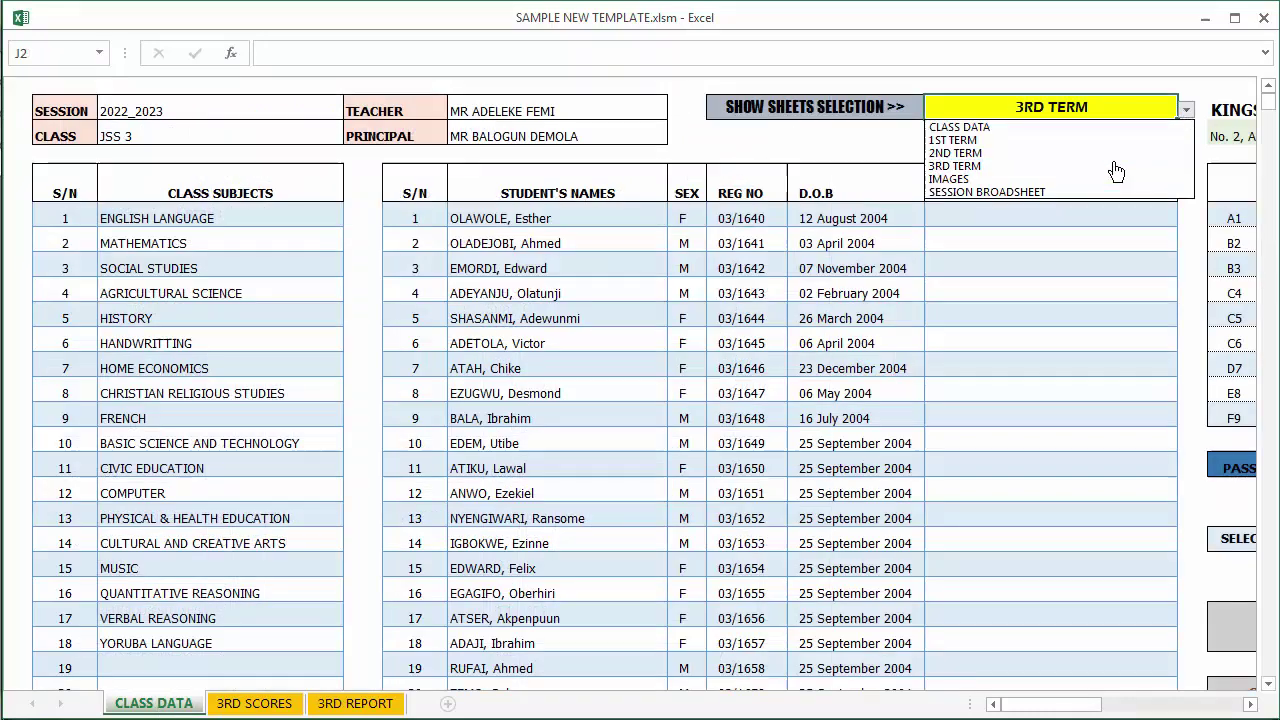
left_click(1090, 195)
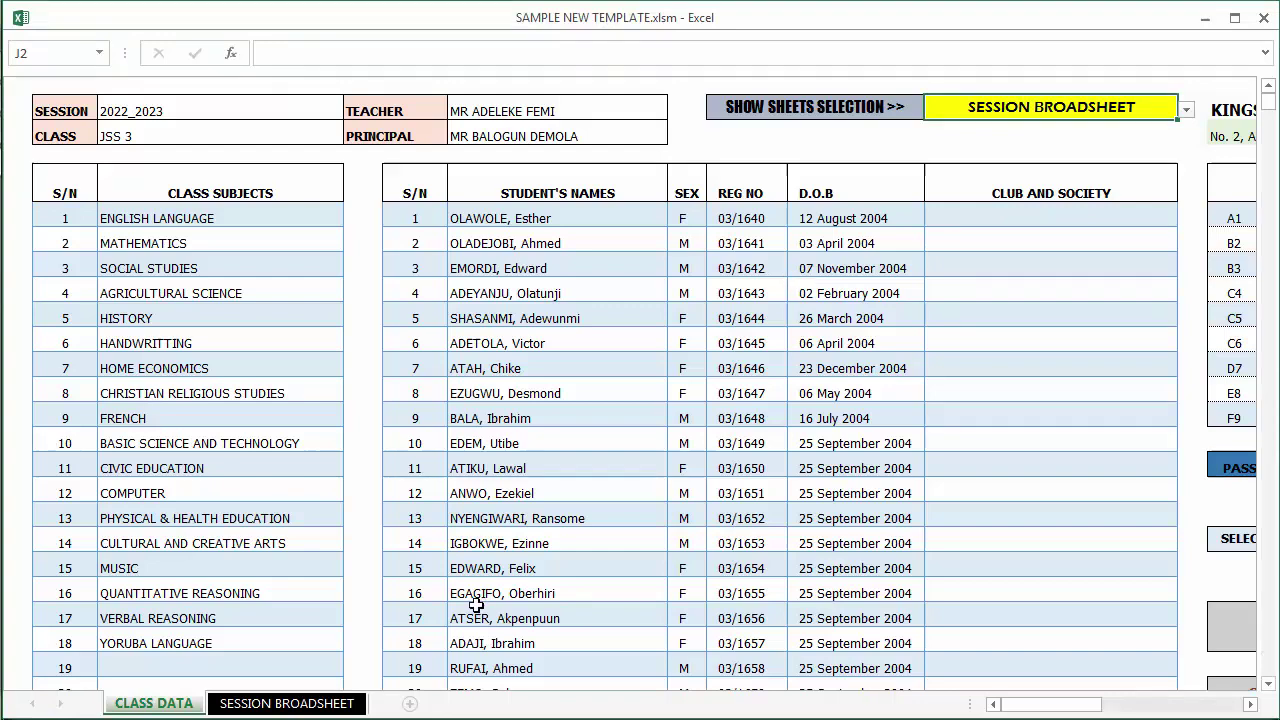
Browse the SESSION BROADSHEET's year totals, averages, grades and positions.
left_click(284, 704)
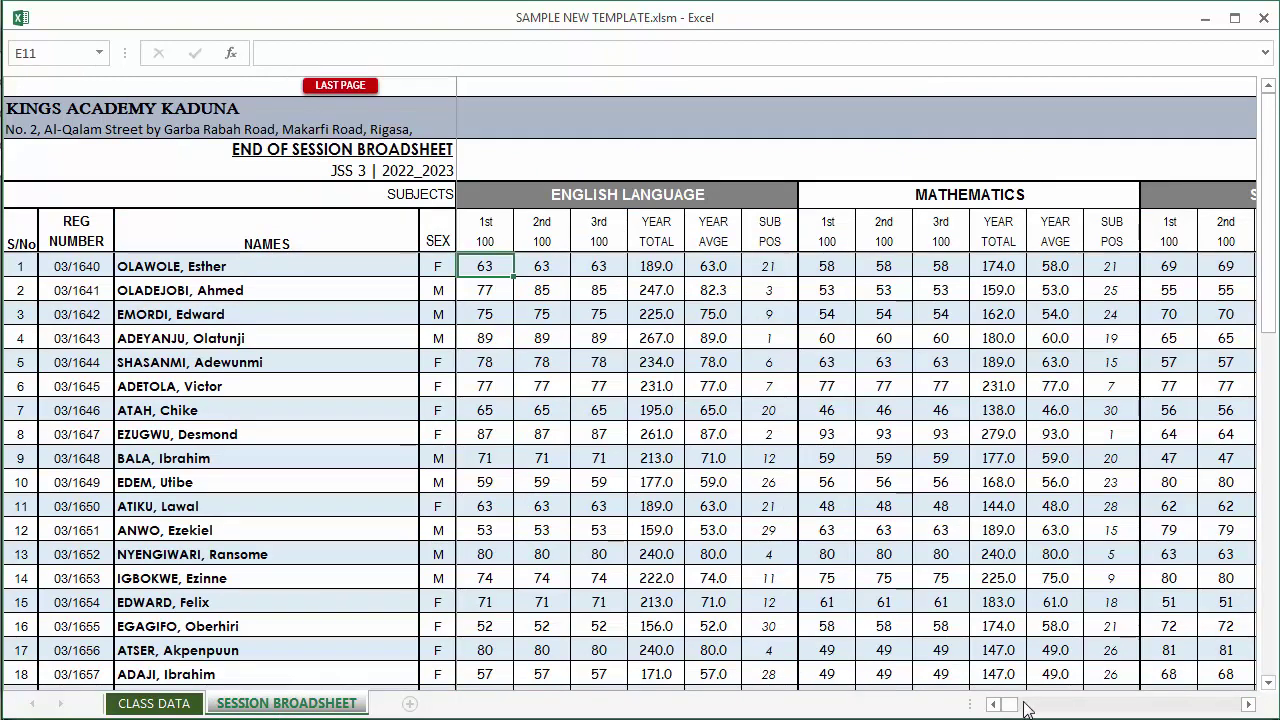
left_click_drag(1030, 708, 1155, 712)
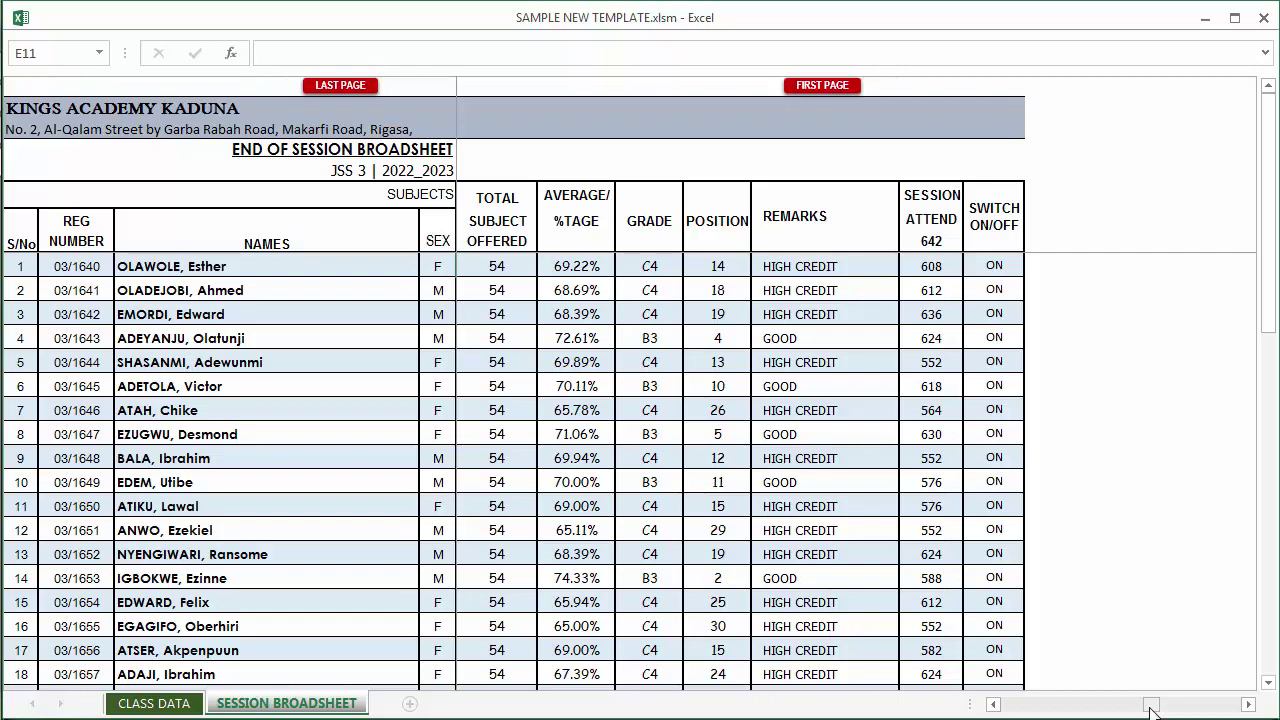
left_click_drag(1150, 712, 908, 683)
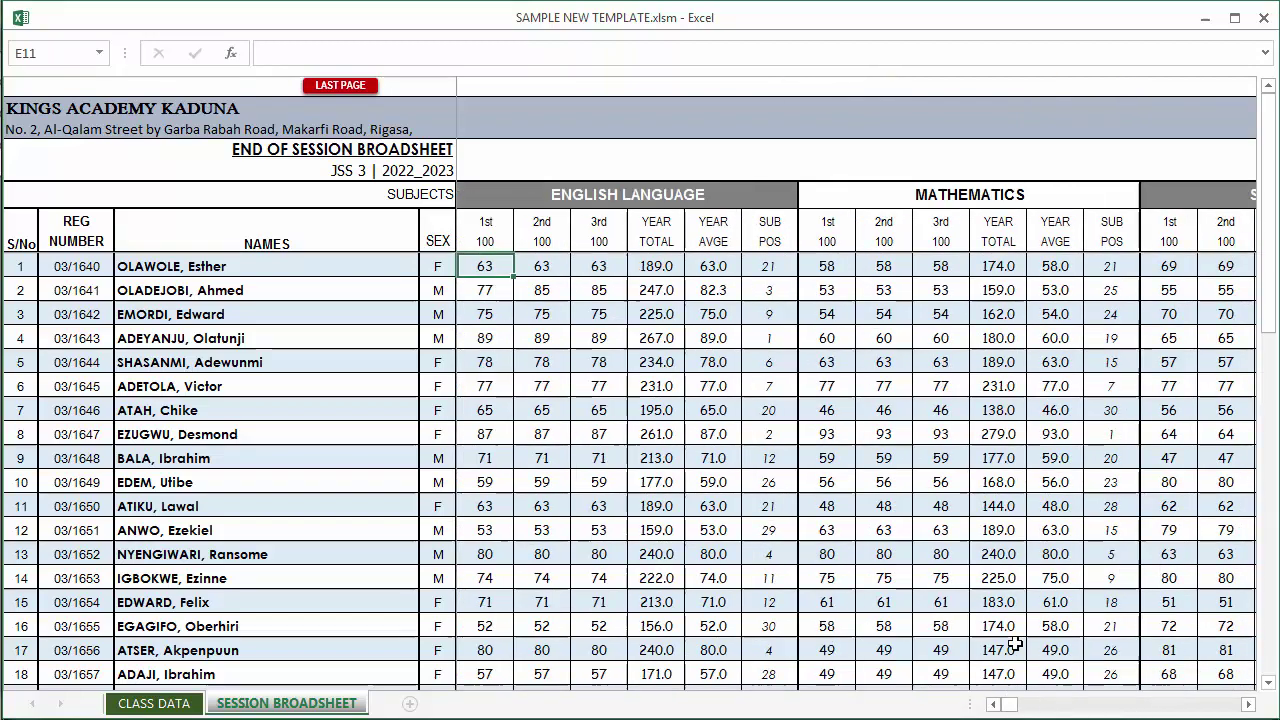
scroll(694, 330, "down", 6)
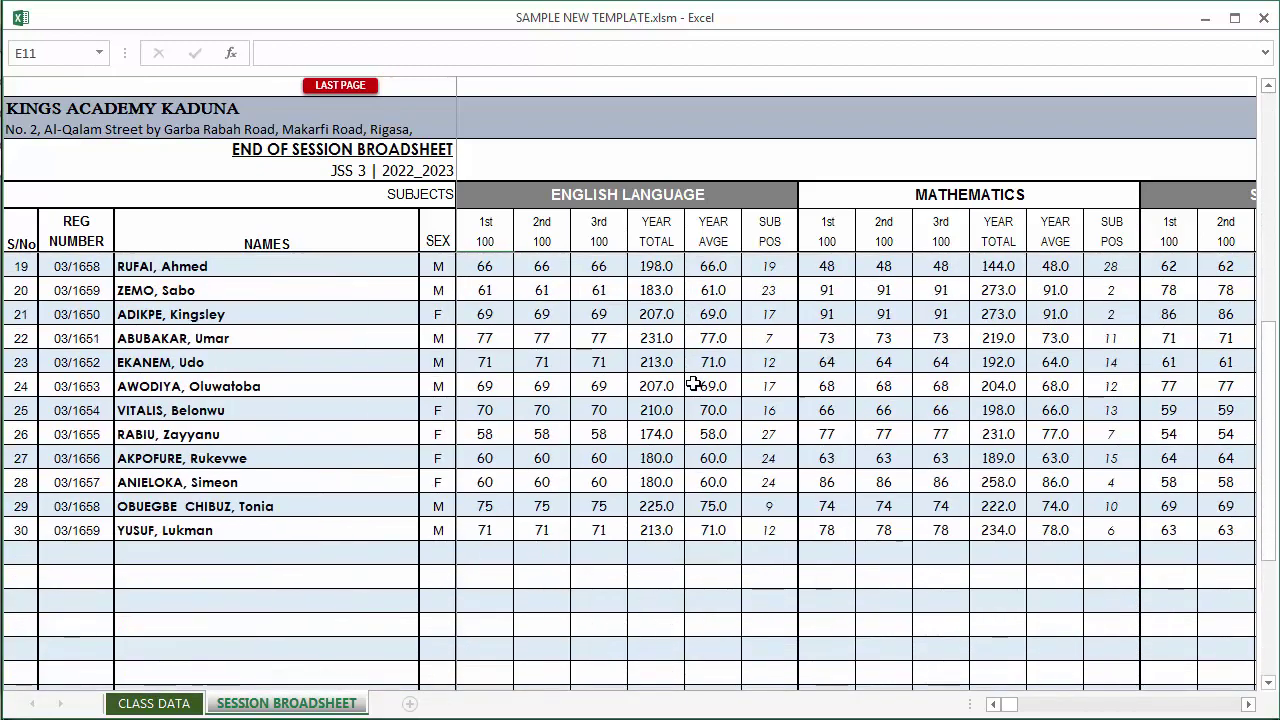
scroll(694, 385, "up", 6)
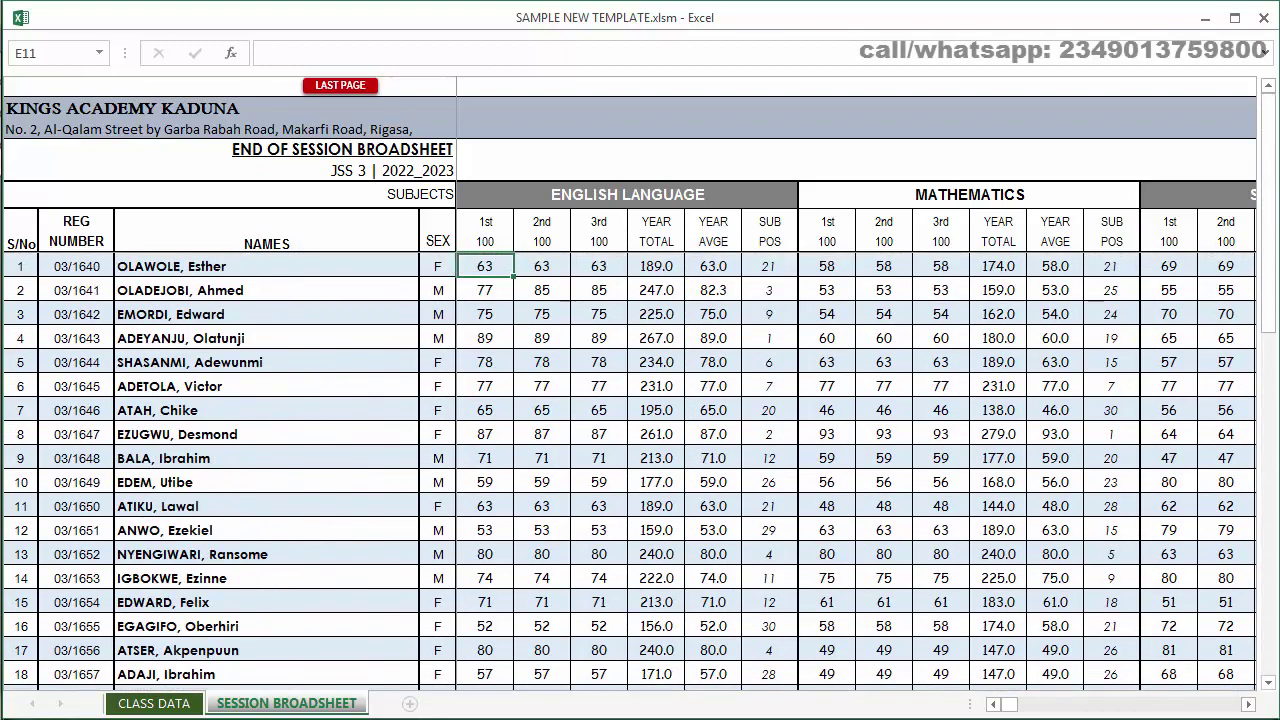
Set Show Sheets in J2 to CLASS DATA so only that sheet remains, then select cell C6.
left_click(153, 703)
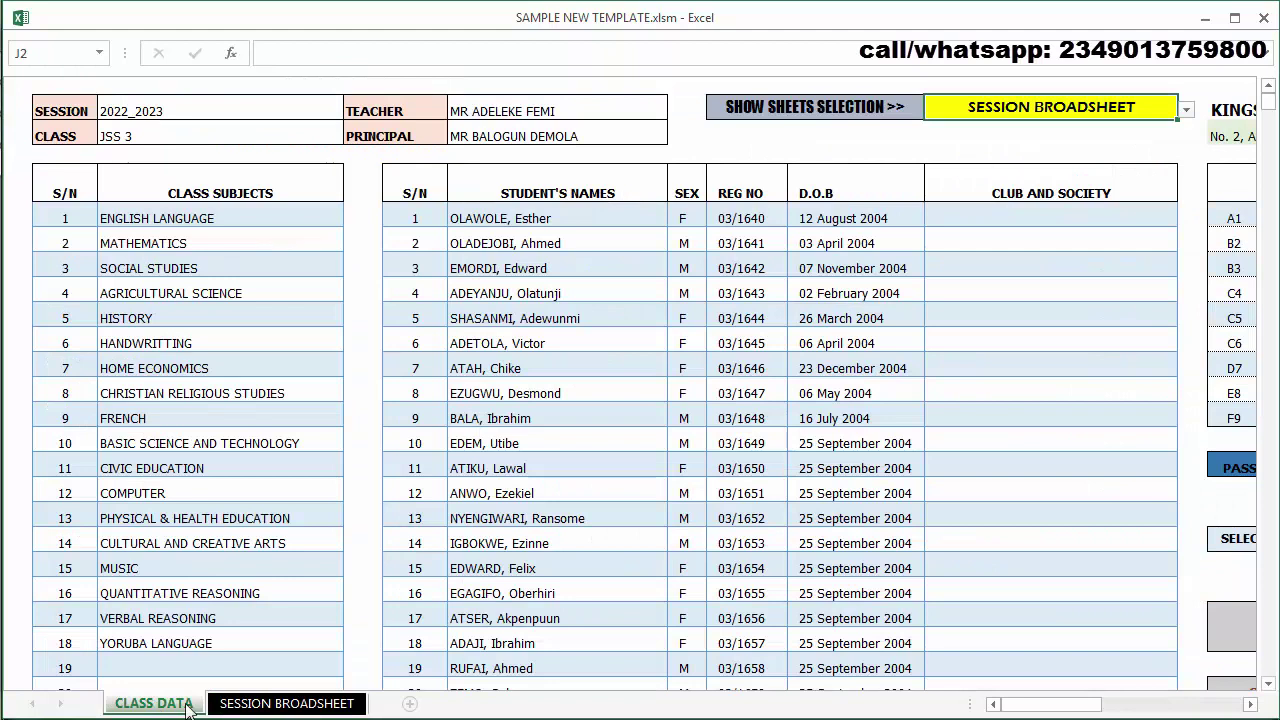
left_click(1008, 114)
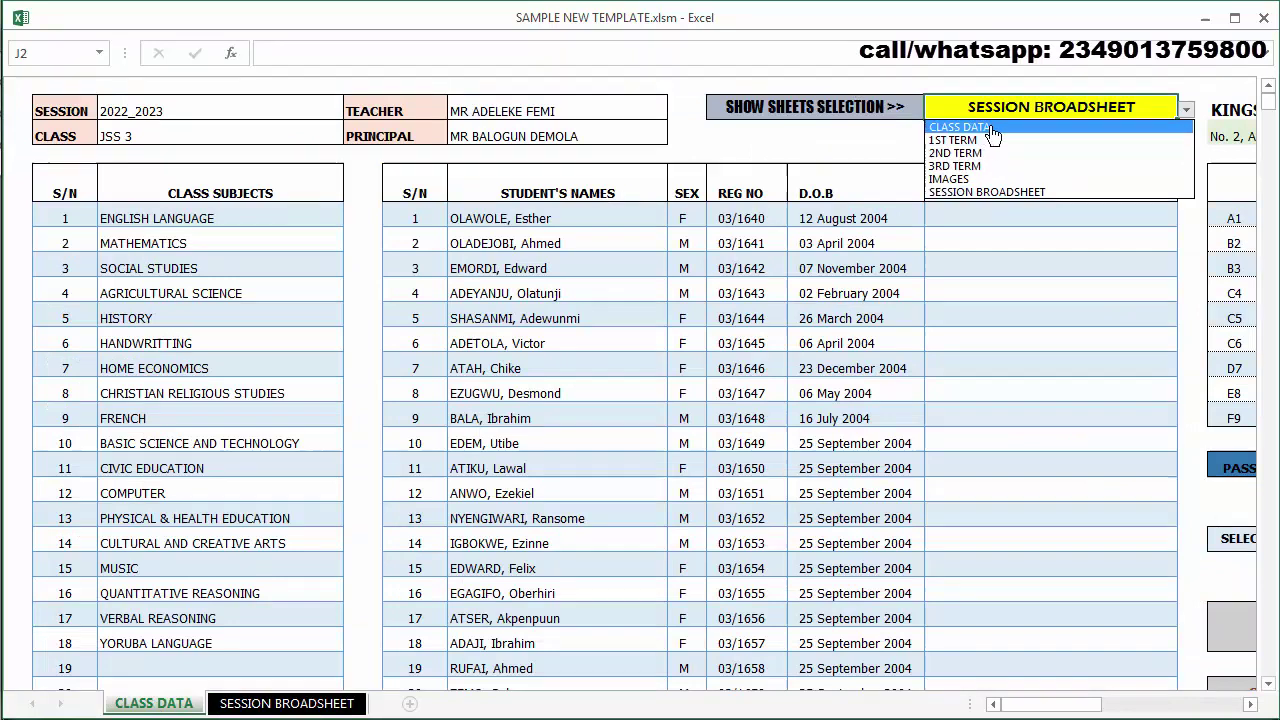
left_click(990, 128)
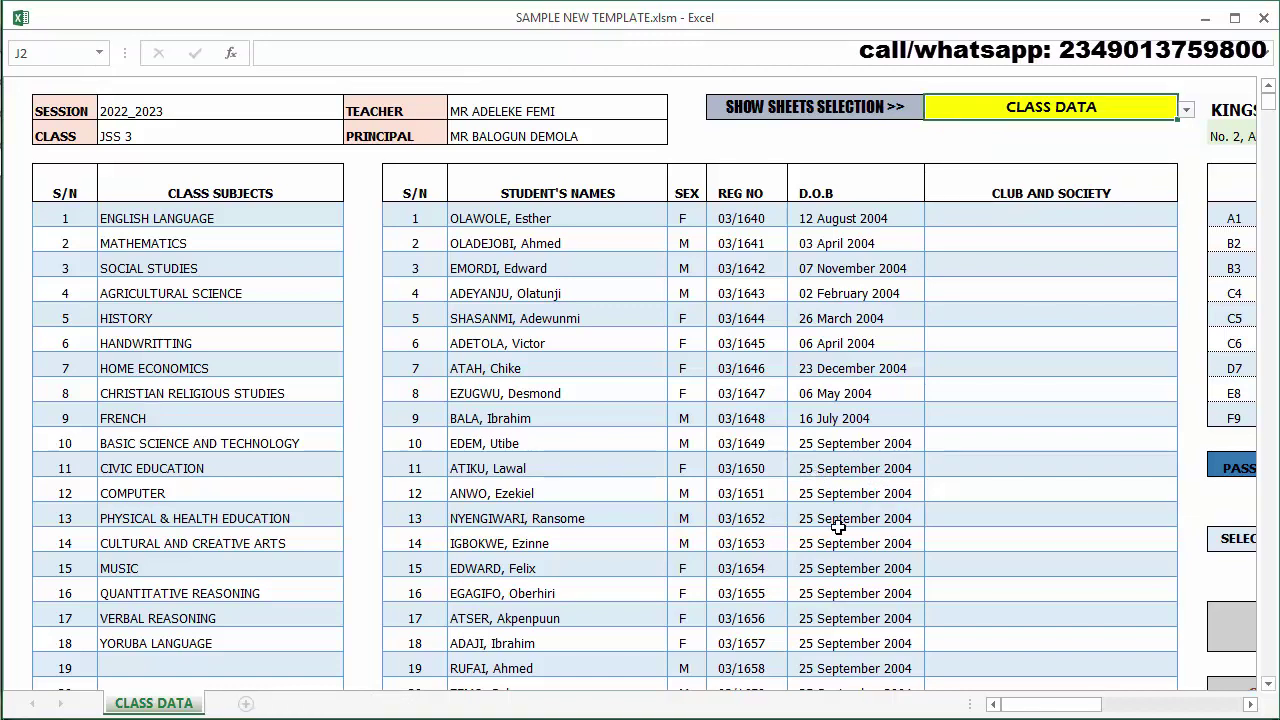
left_click_drag(1010, 706, 1036, 705)
scroll(1037, 580, "down", 2)
scroll(705, 427, "up", 3)
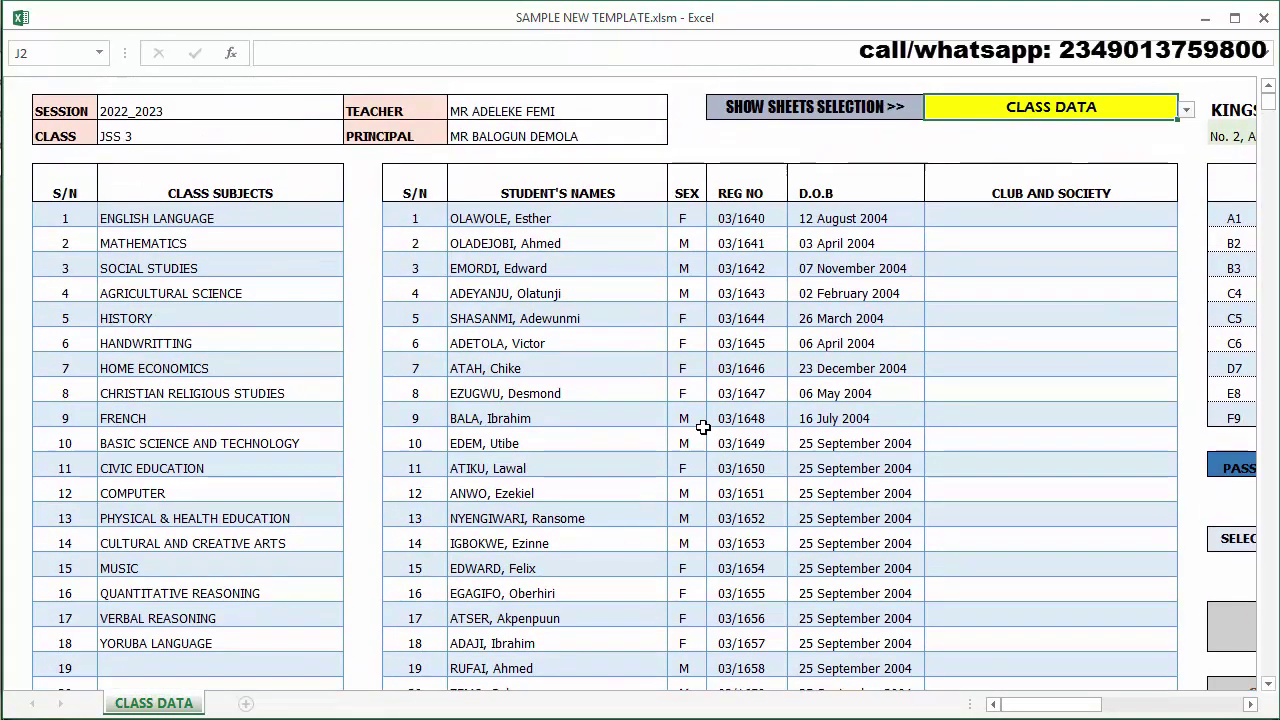
left_click(185, 220)
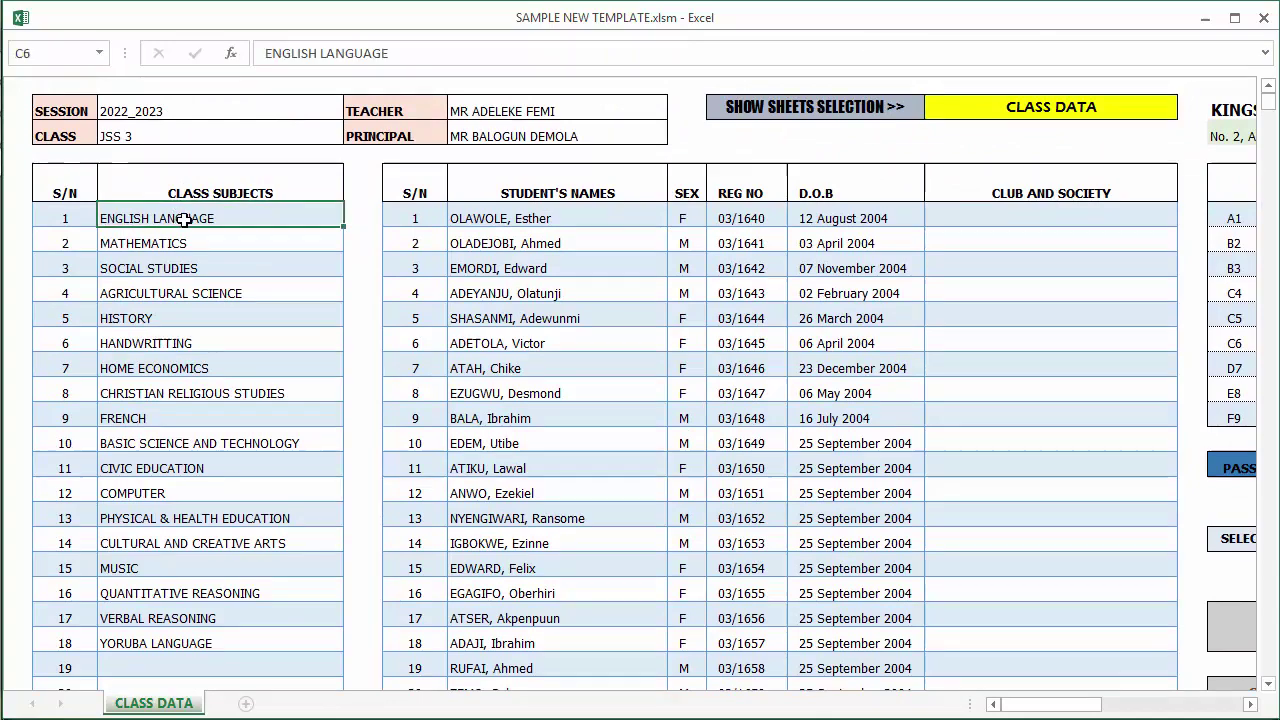